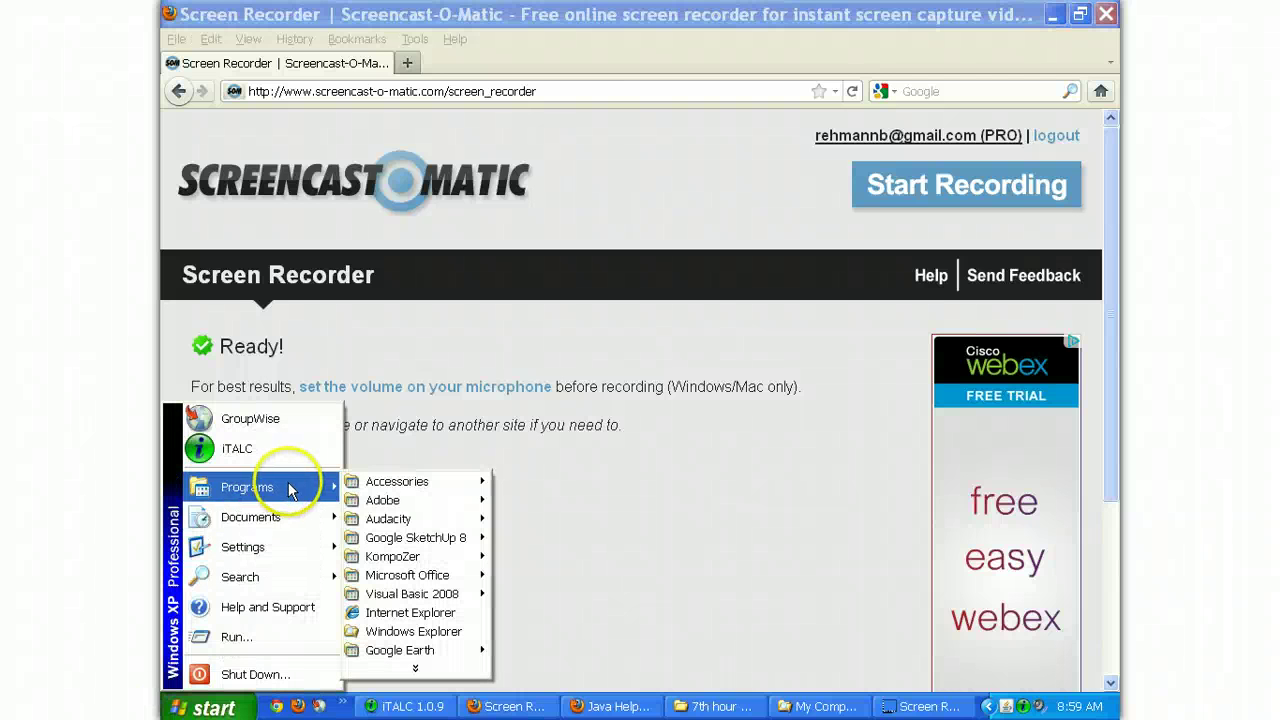
- Launch Adobe Premiere Pro 1.5 from the Start menu's Adobe programs folder
mouse_move(420, 500)
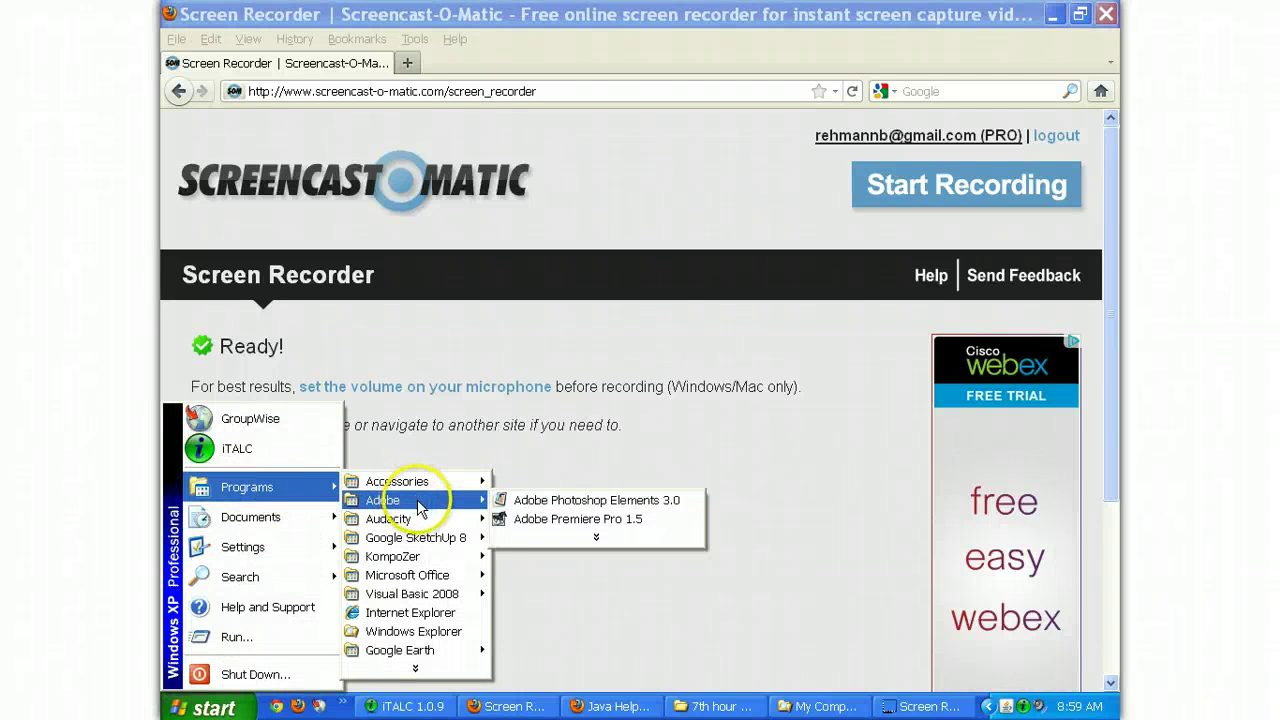
left_click(519, 520)
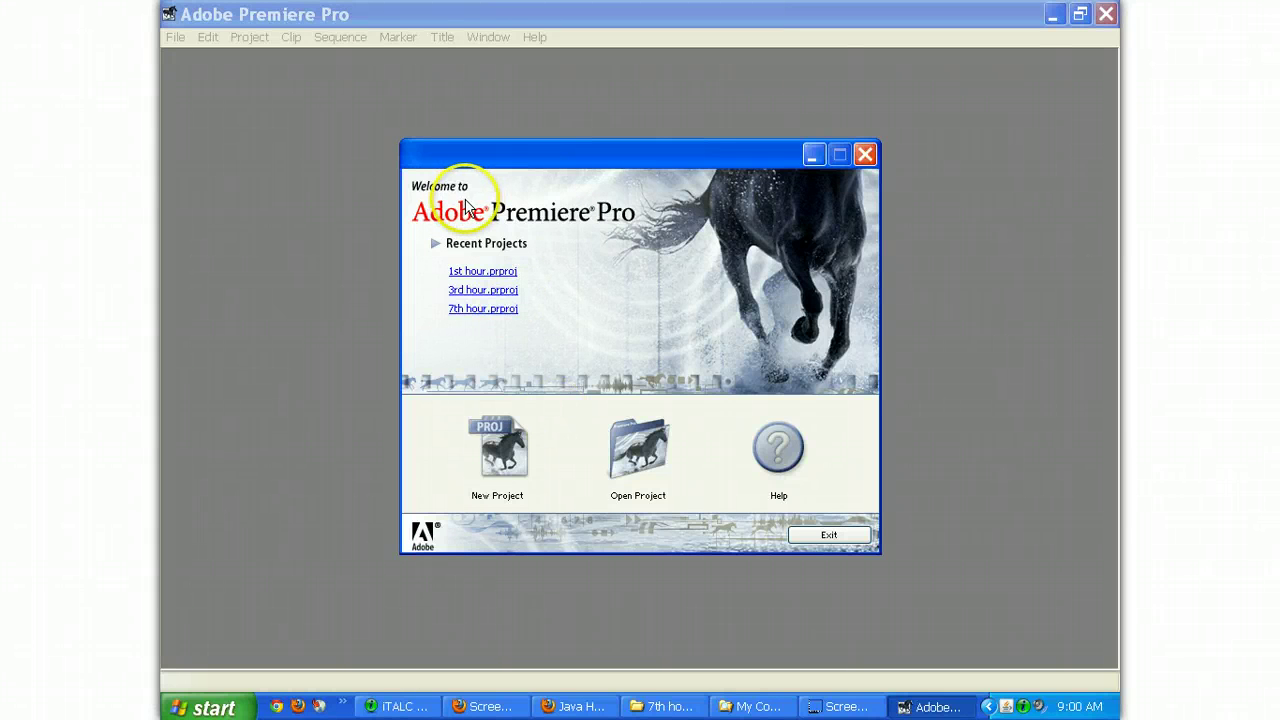
- Create a new project named test using the DV-NTSC Standard 32kHz preset
left_click(498, 473)
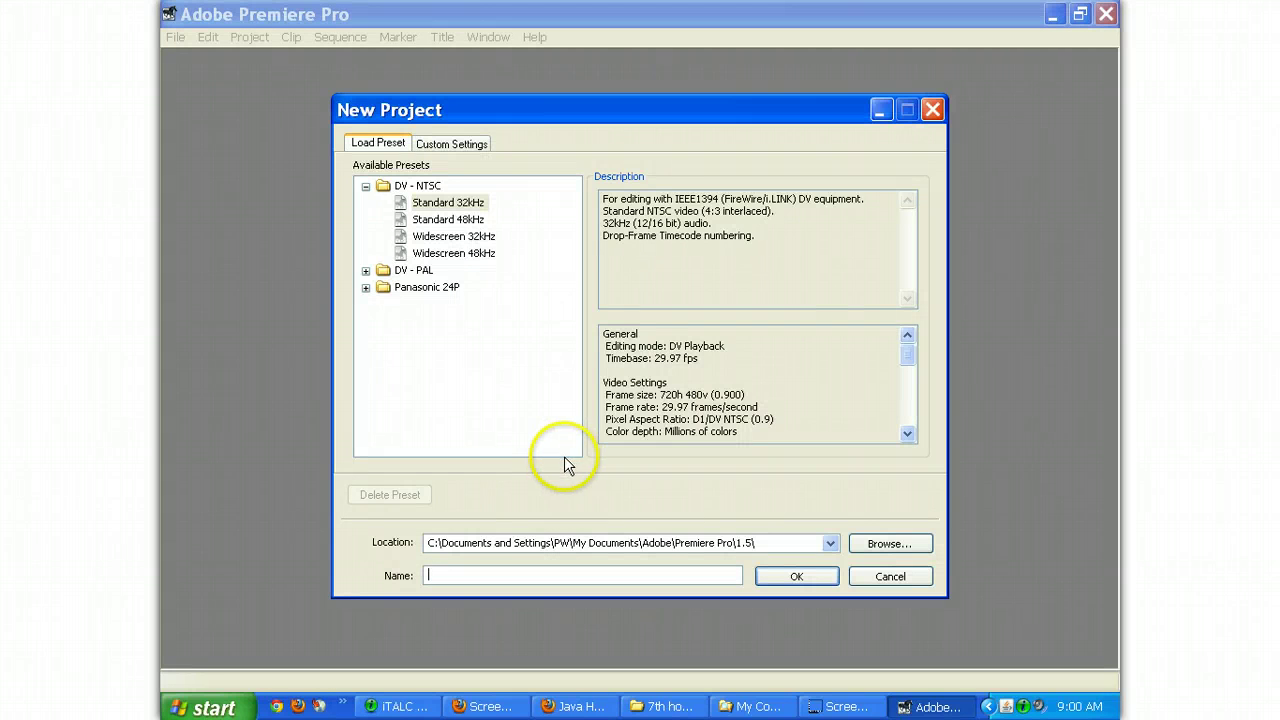
left_click(452, 143)
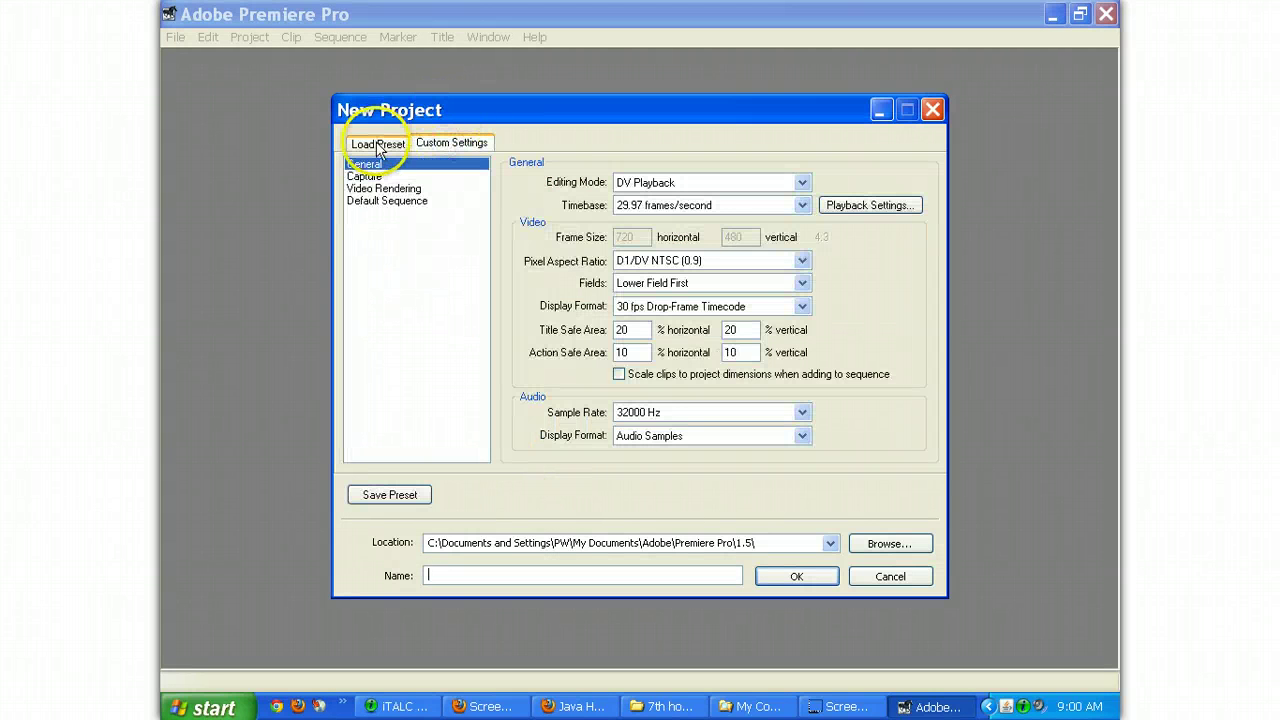
left_click(378, 146)
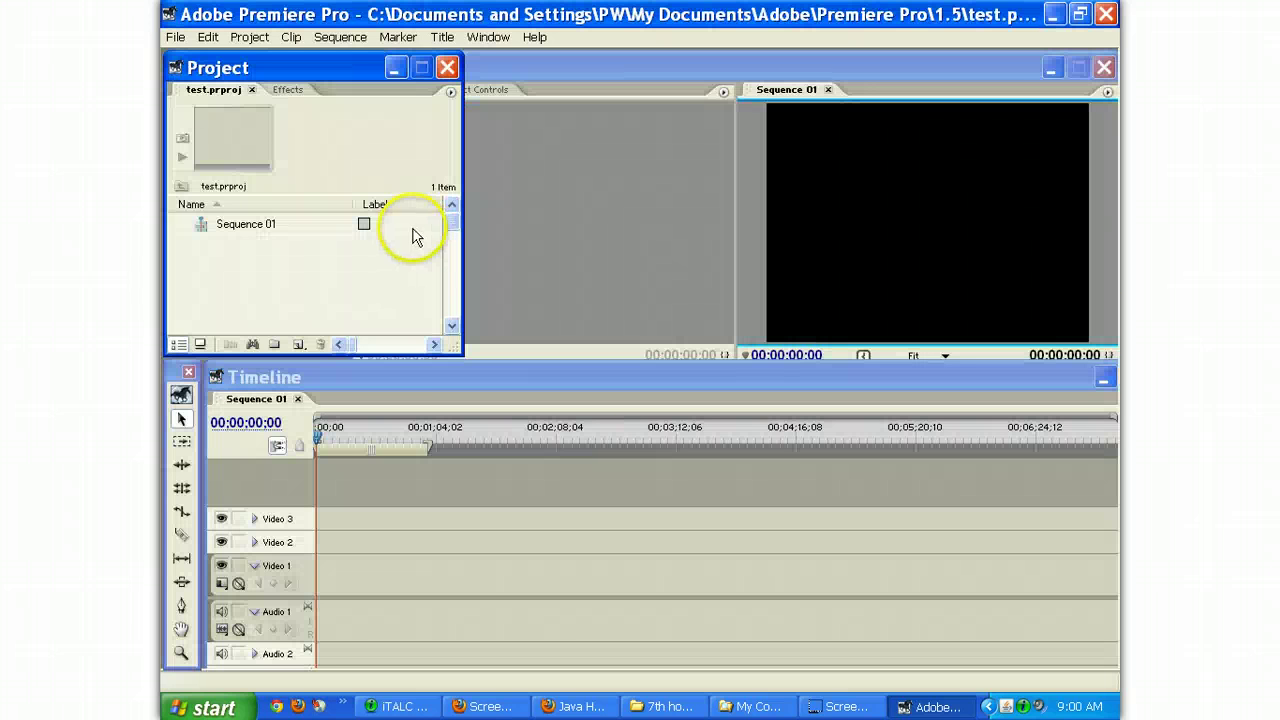
- Set the Still Image default duration to 5 frames in Edit > Preferences
left_click(177, 38)
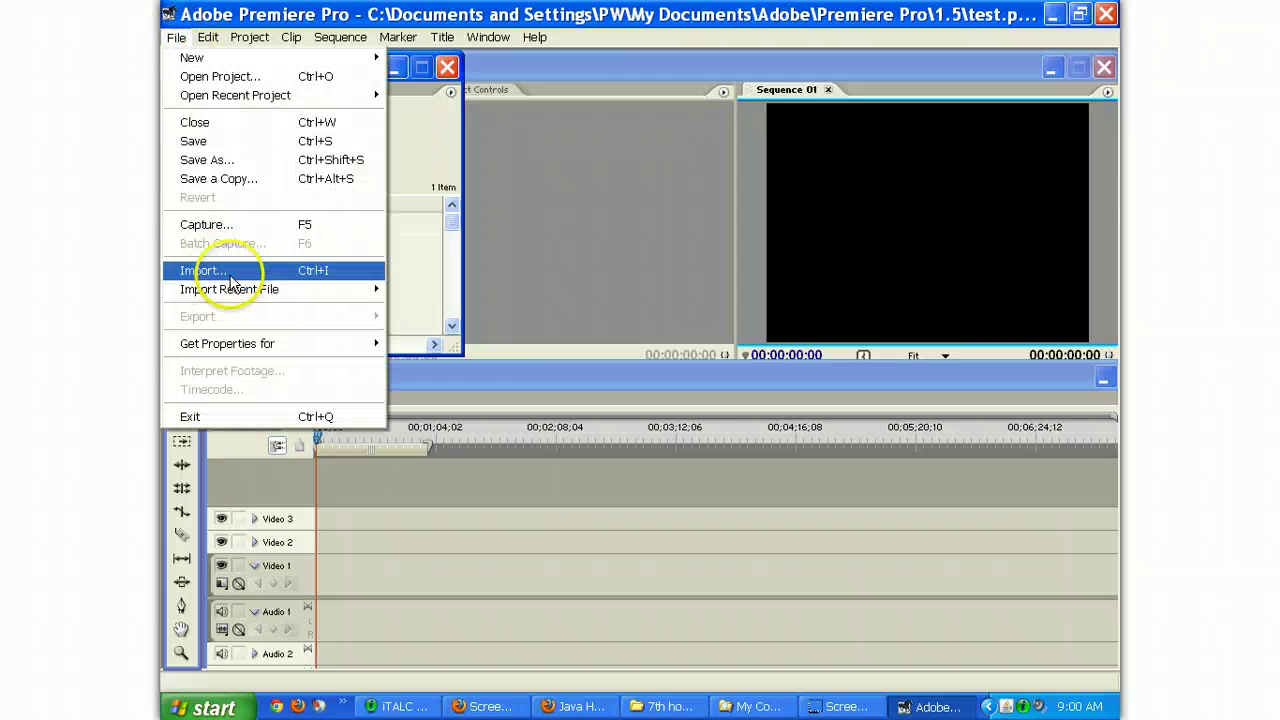
left_click(400, 268)
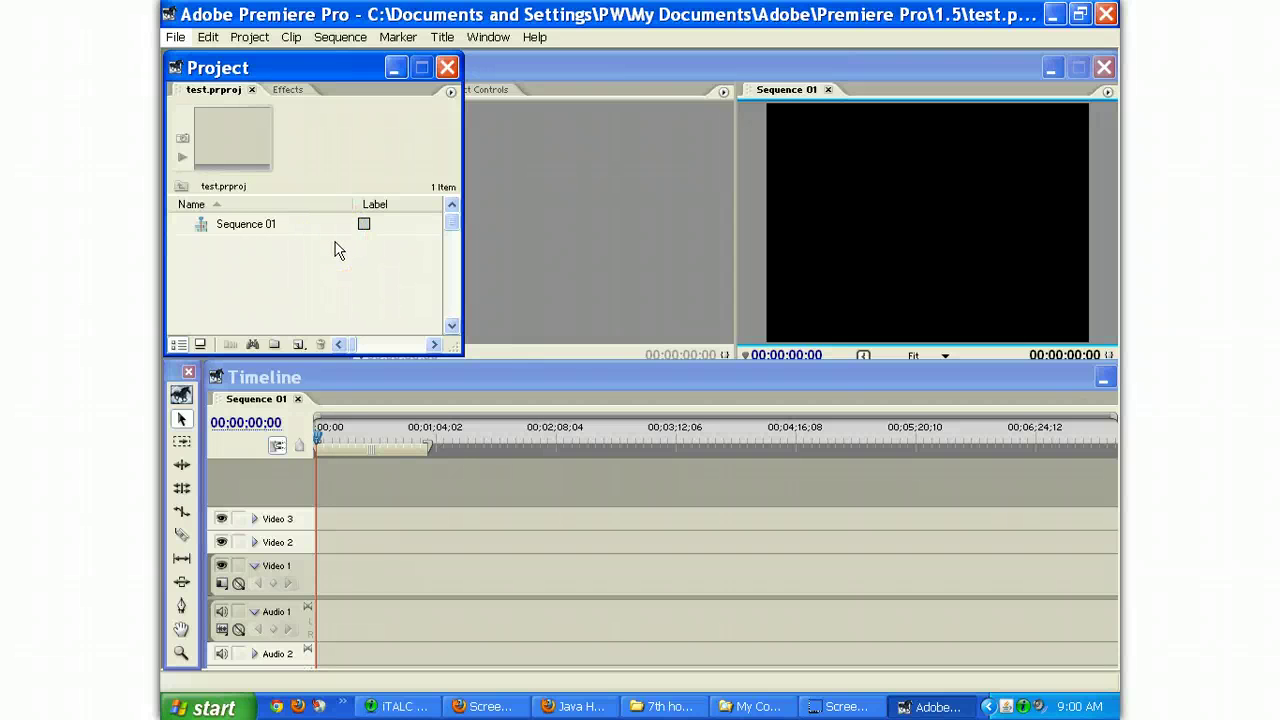
left_click(250, 37)
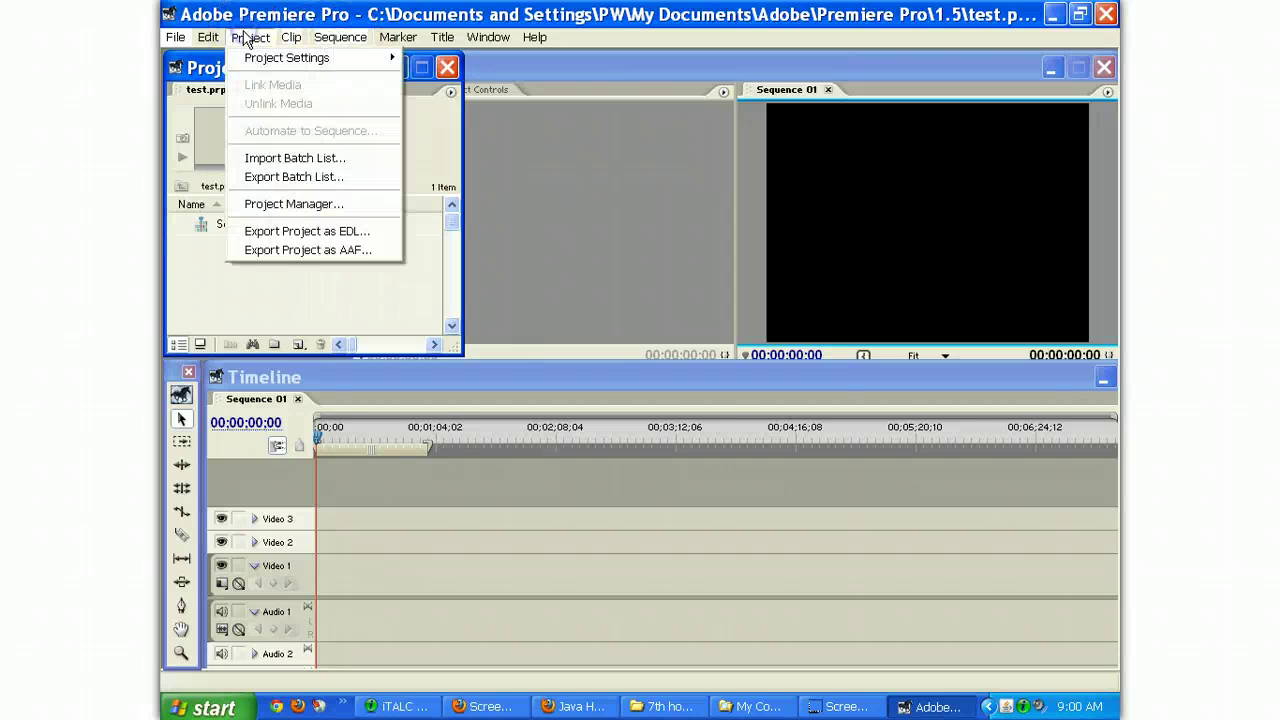
mouse_move(208, 37)
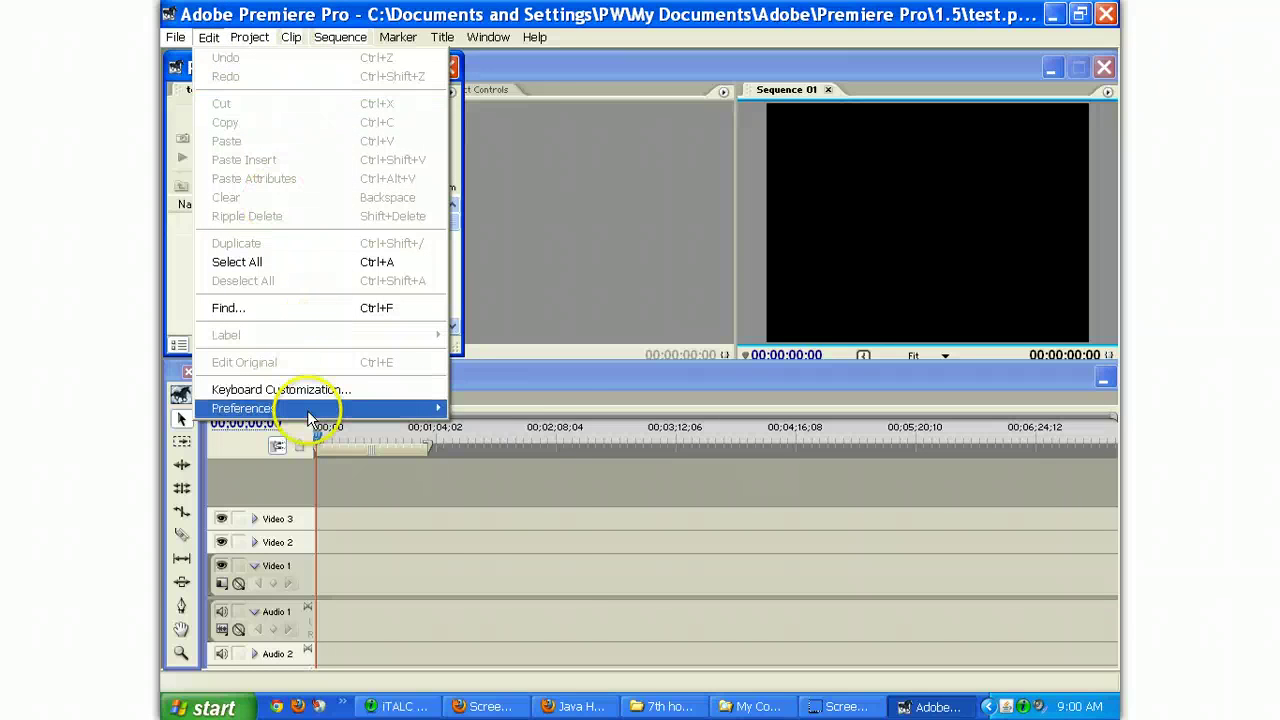
mouse_move(323, 406)
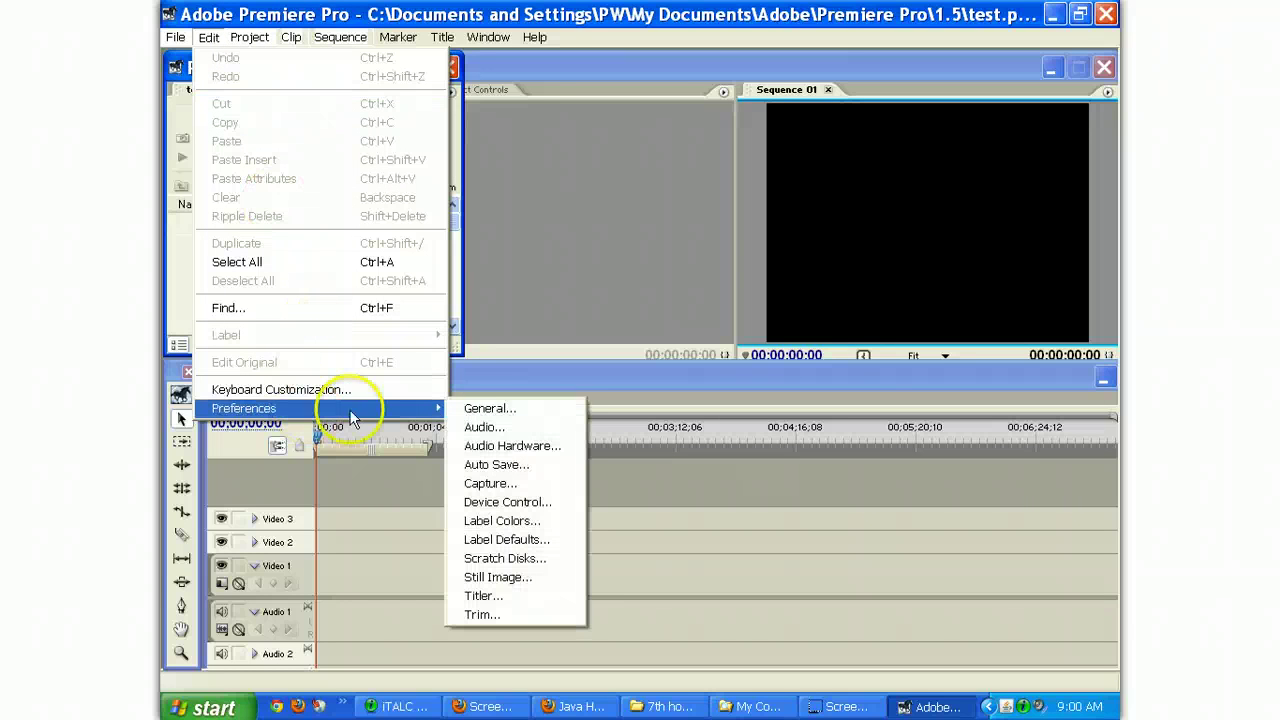
left_click(519, 578)
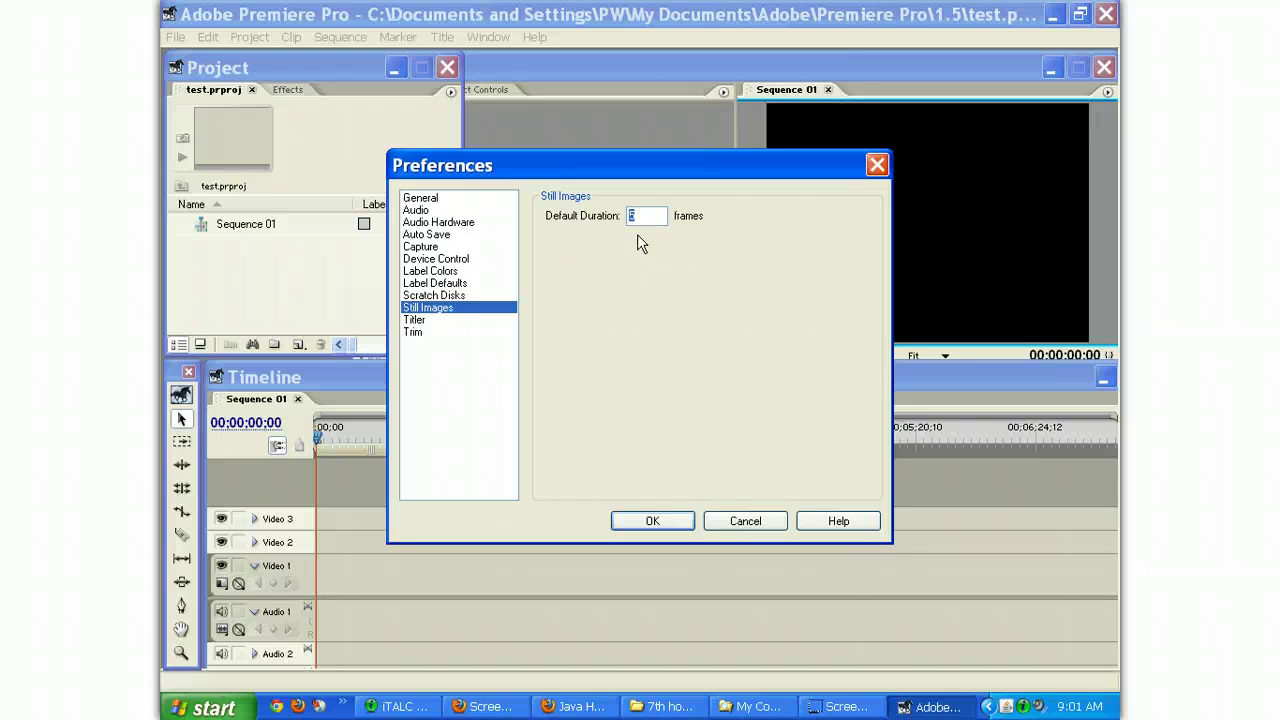
type("1")
left_click(646, 530)
- Import photos mini-IMG_8188 through mini-IMG_8368 from the Desktop's 7th hour stop motion folder
left_click(176, 37)
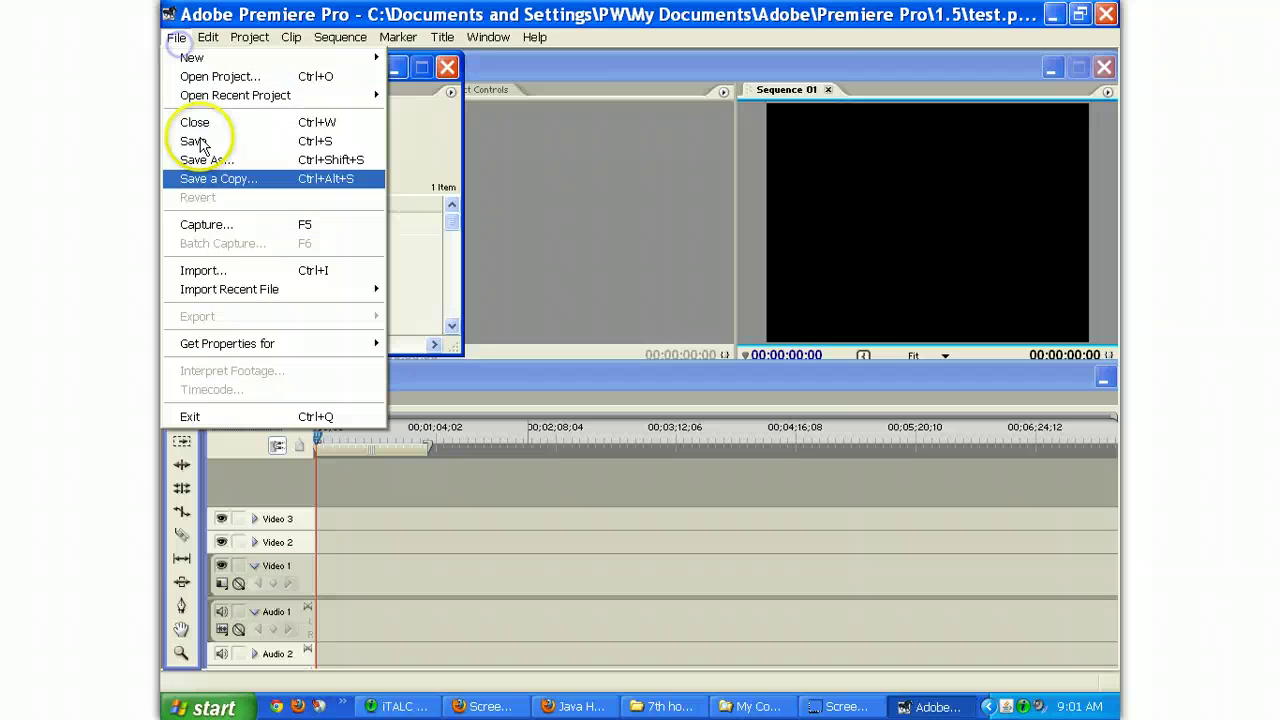
left_click(230, 269)
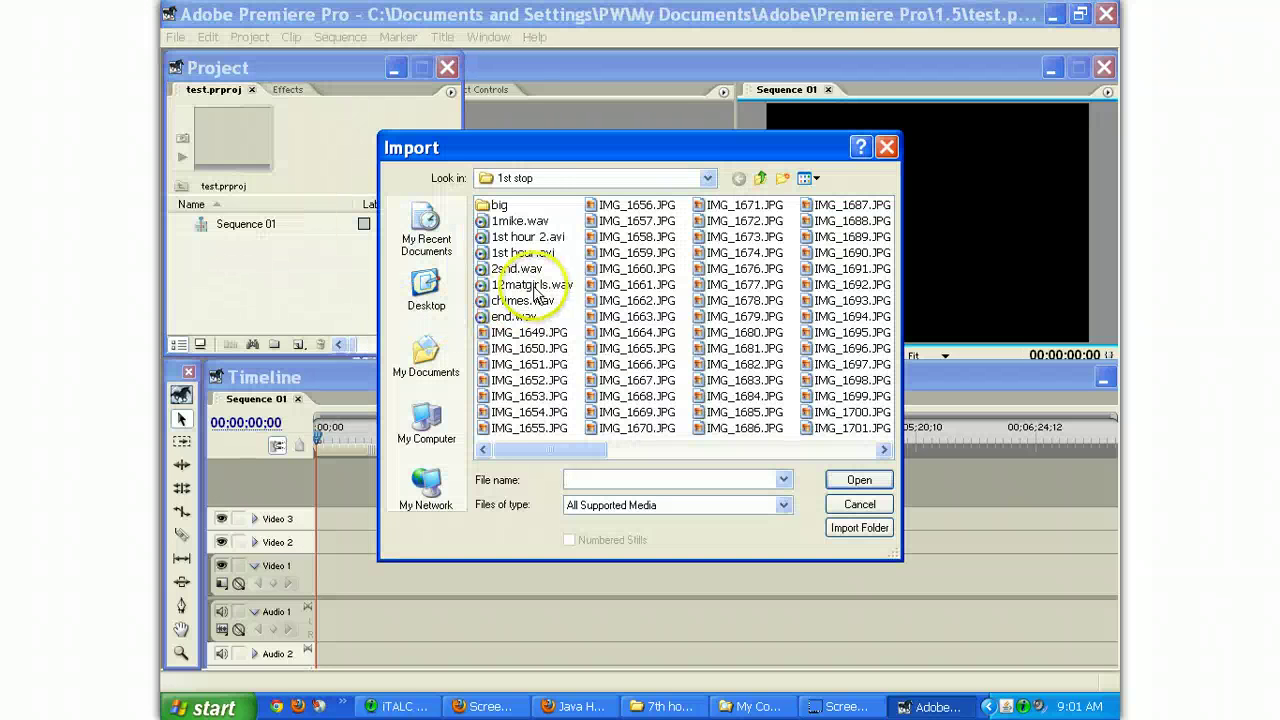
left_click(710, 177)
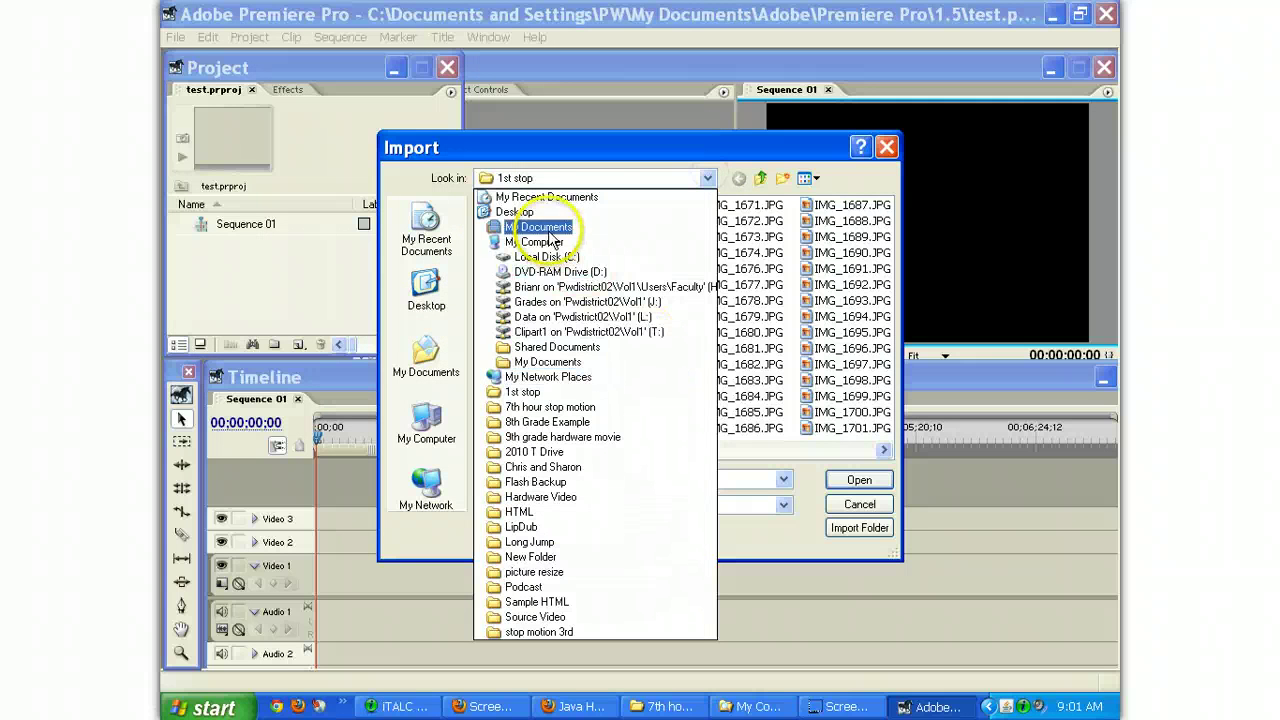
left_click(514, 211)
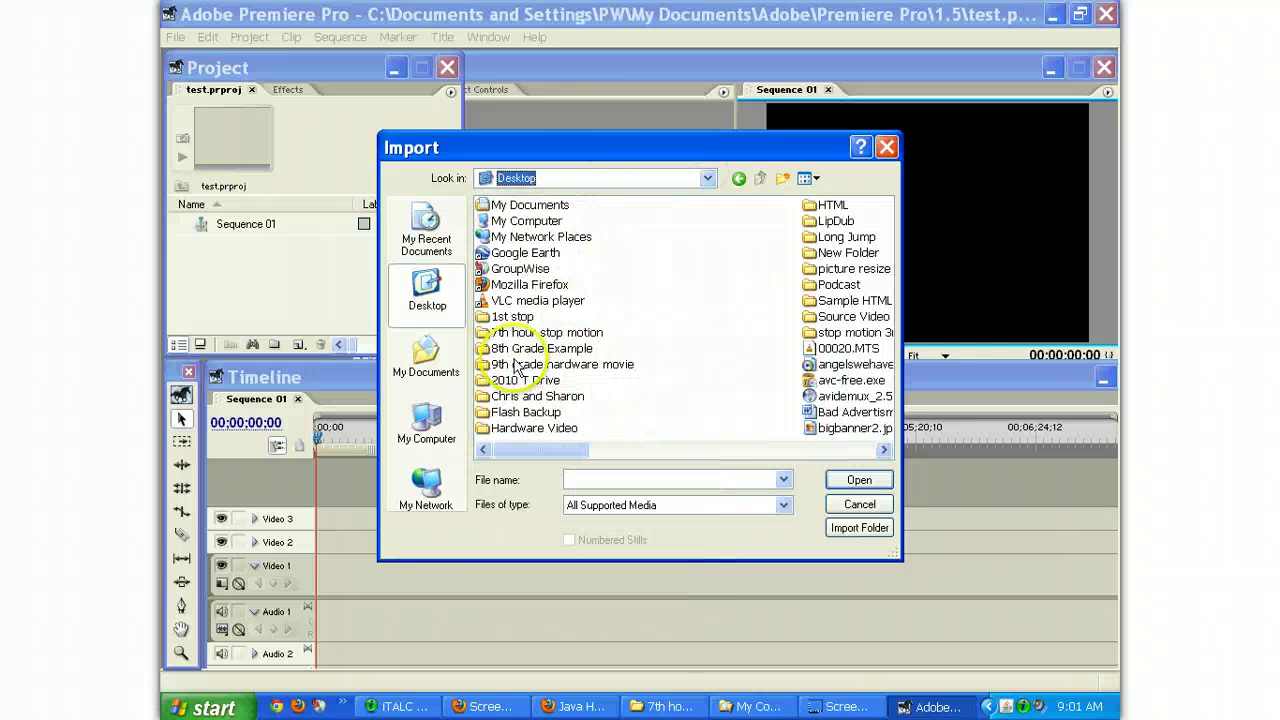
double_click(530, 333)
left_click(530, 254)
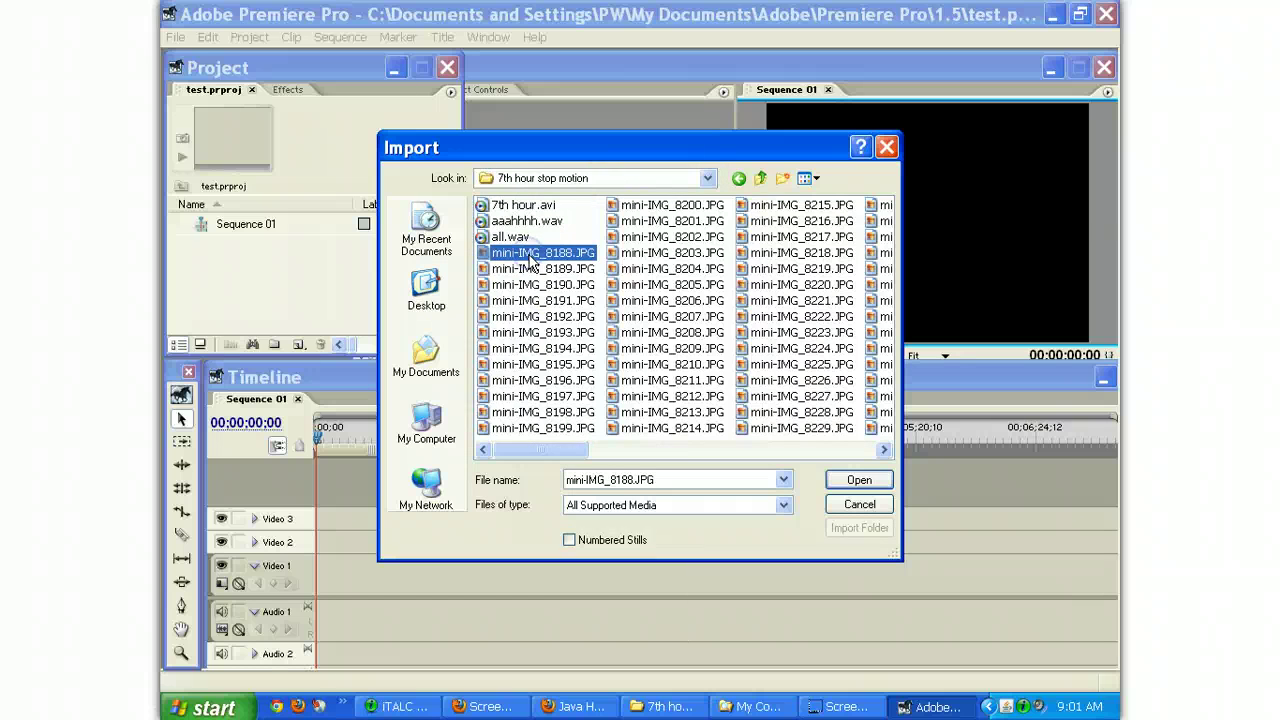
key("shift+Right")
key("shift+Right")
key("shift+Right")
key("shift+Right")
key("shift+Right")
key("shift+Right")
key("shift+Right")
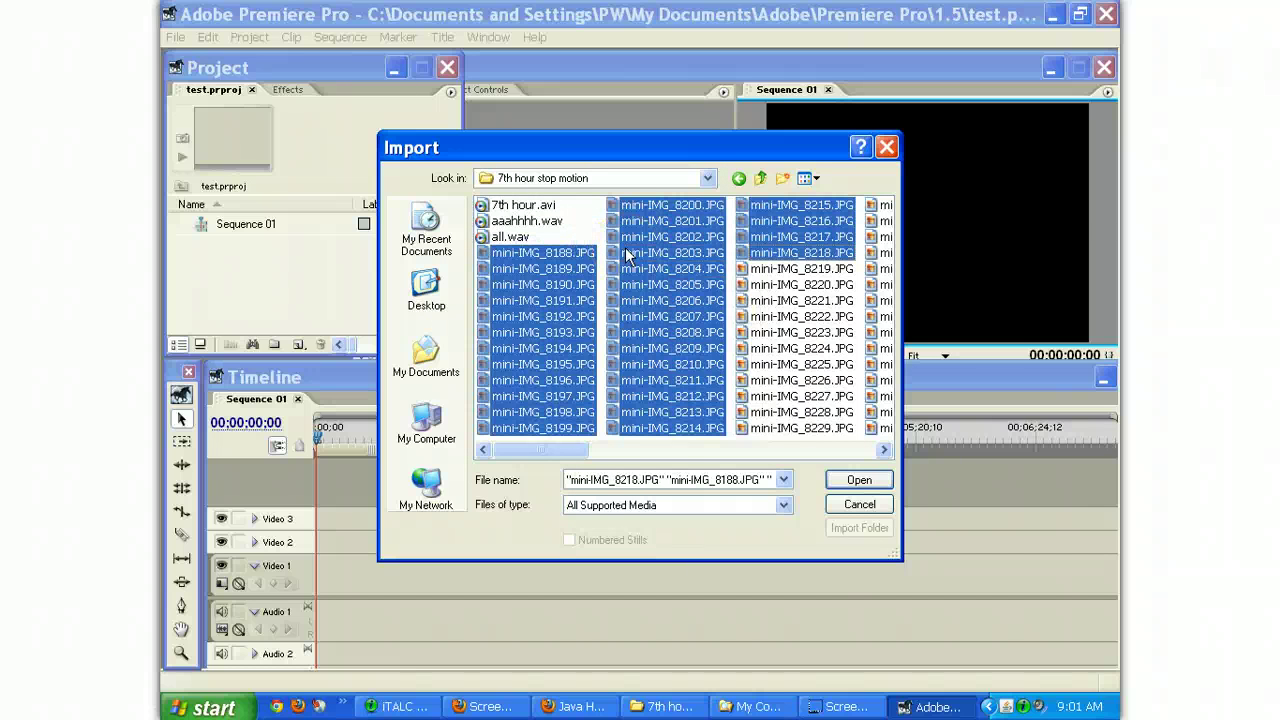
key("shift+Right")
key("shift+Right")
key("shift+Right")
key("shift+Right")
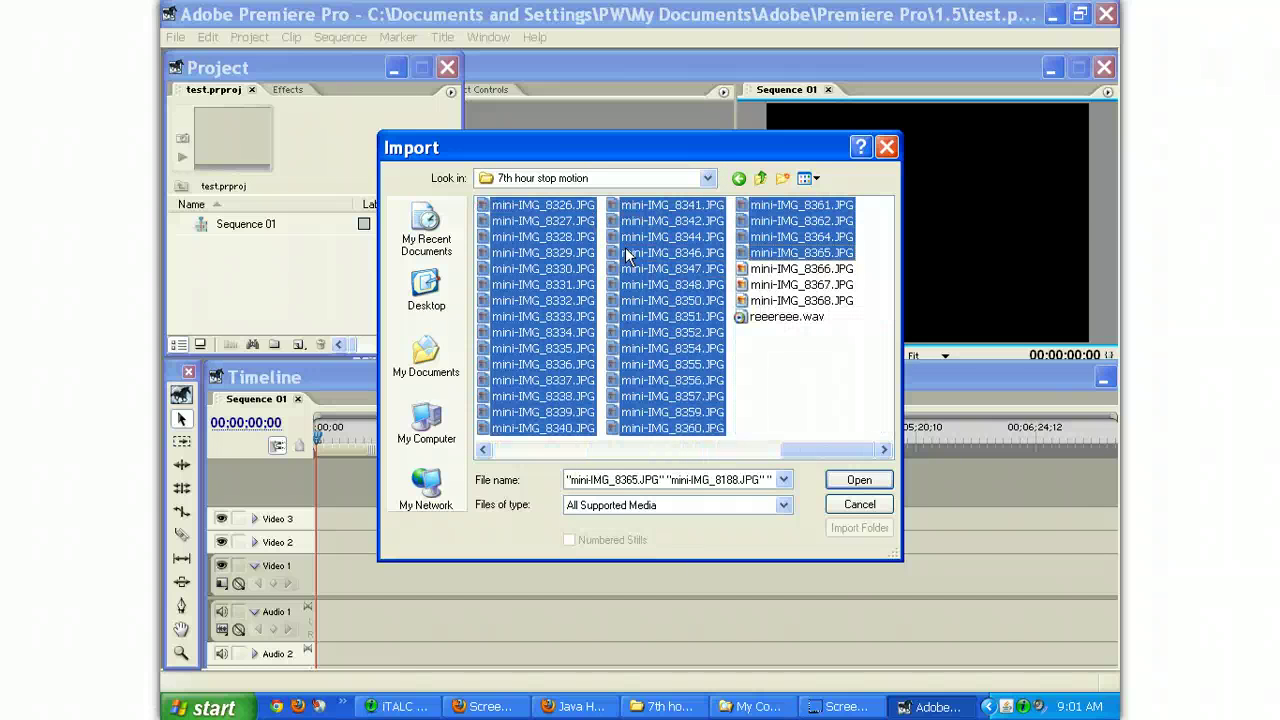
key("shift+Down")
key("shift+Down")
key("shift+Down")
double_click(628, 256)
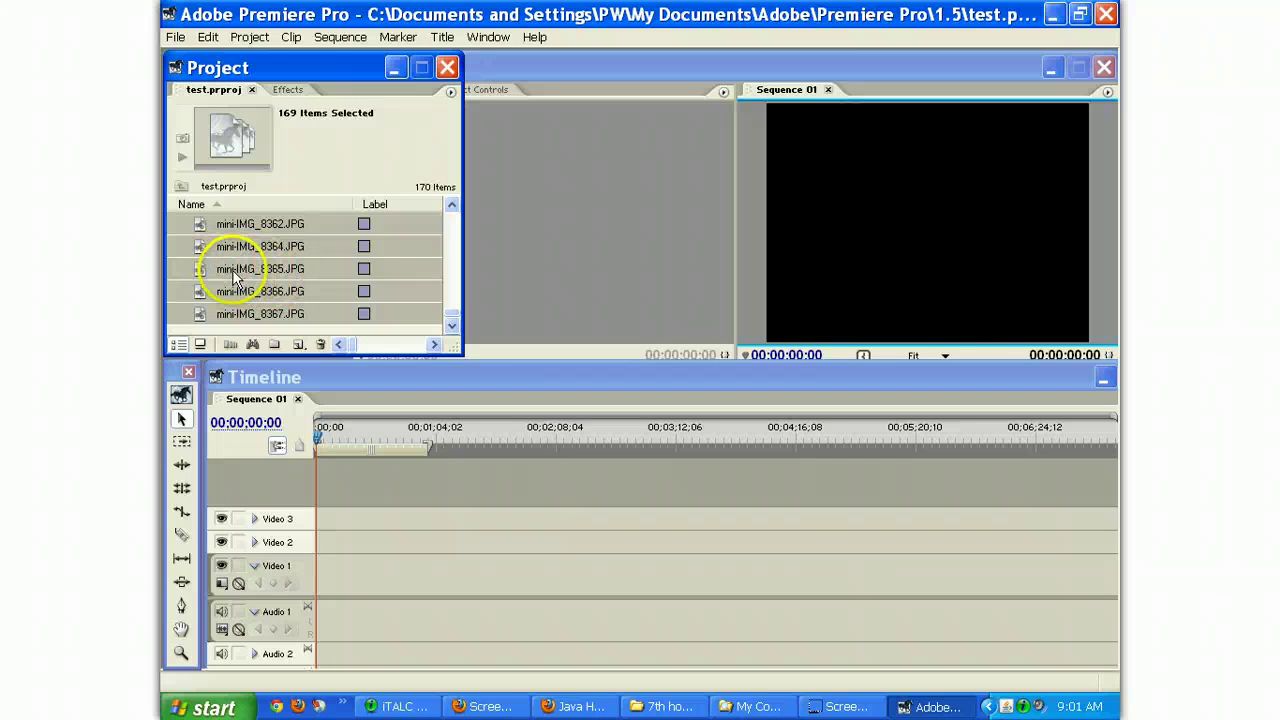
- Drop the selected photos at 00;00 on Video 1 of Sequence 01
left_click_drag(279, 392, 320, 507)
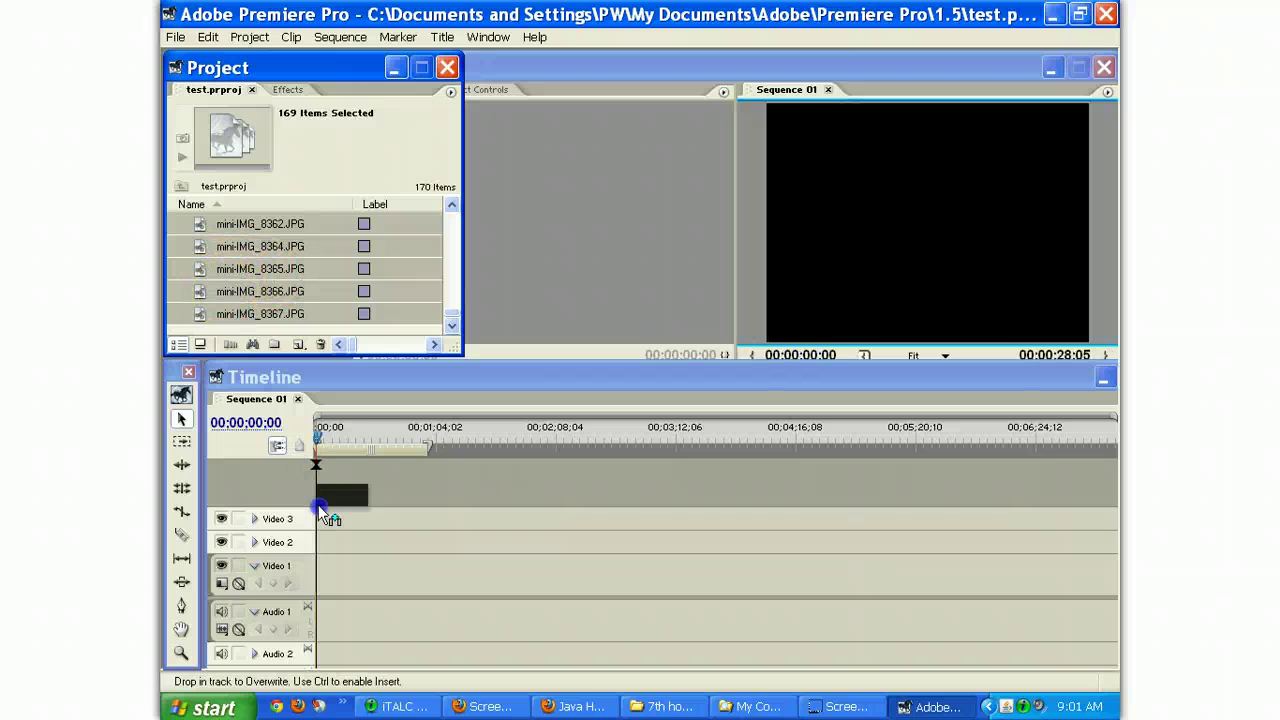
left_click_drag(333, 562, 334, 566)
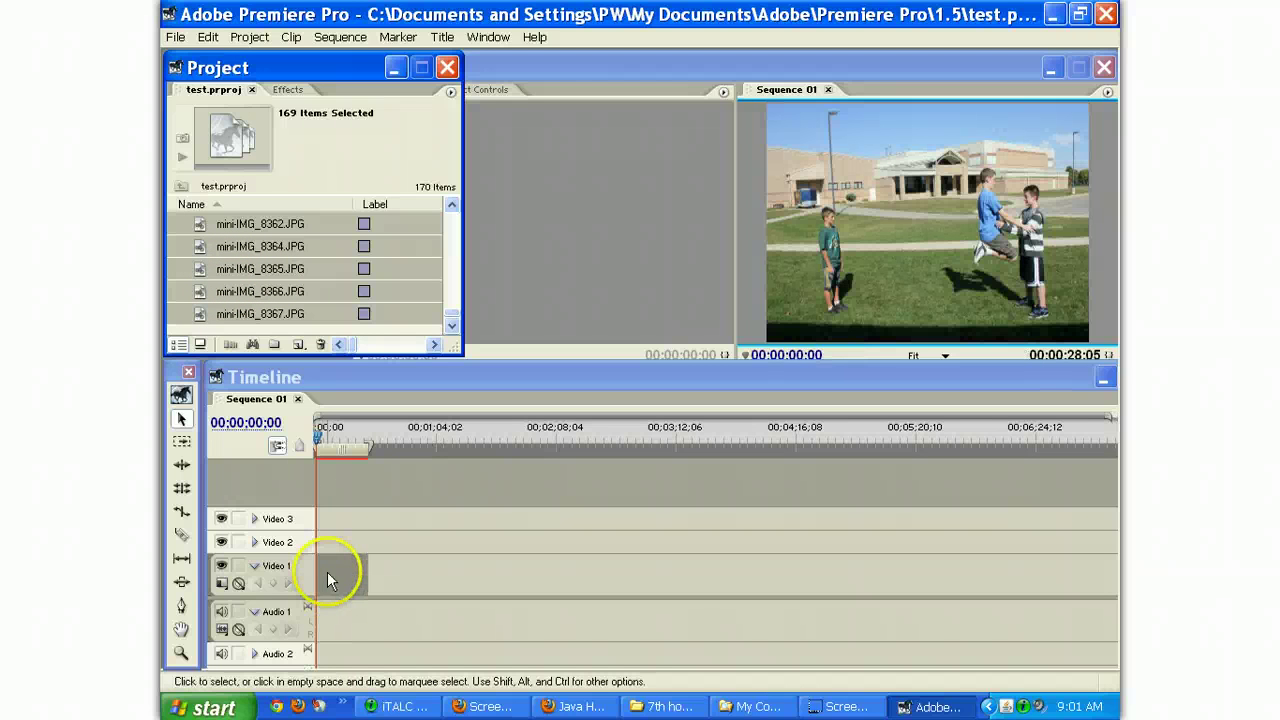
left_click_drag(363, 407, 370, 241)
left_click(335, 518)
- Zoom the timeline in to 4-second intervals and scrub the sequence start
left_click(297, 615)
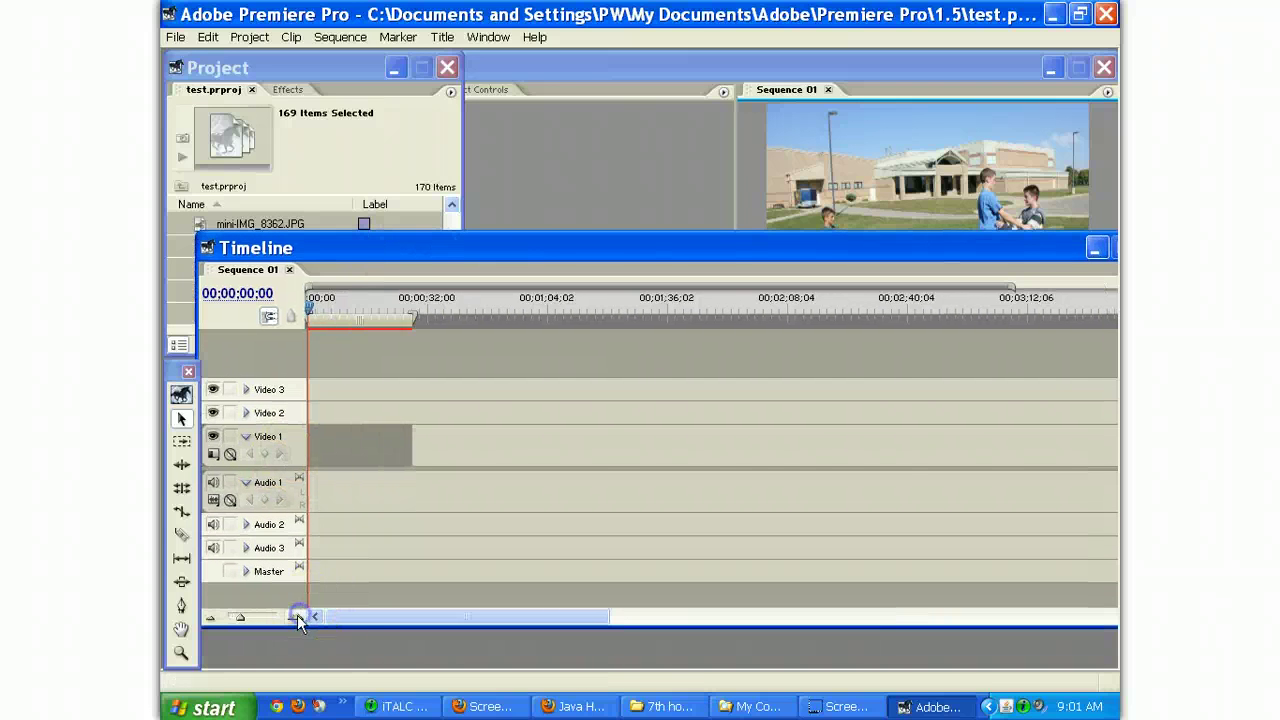
left_click(297, 615)
left_click(297, 615)
left_click(297, 615)
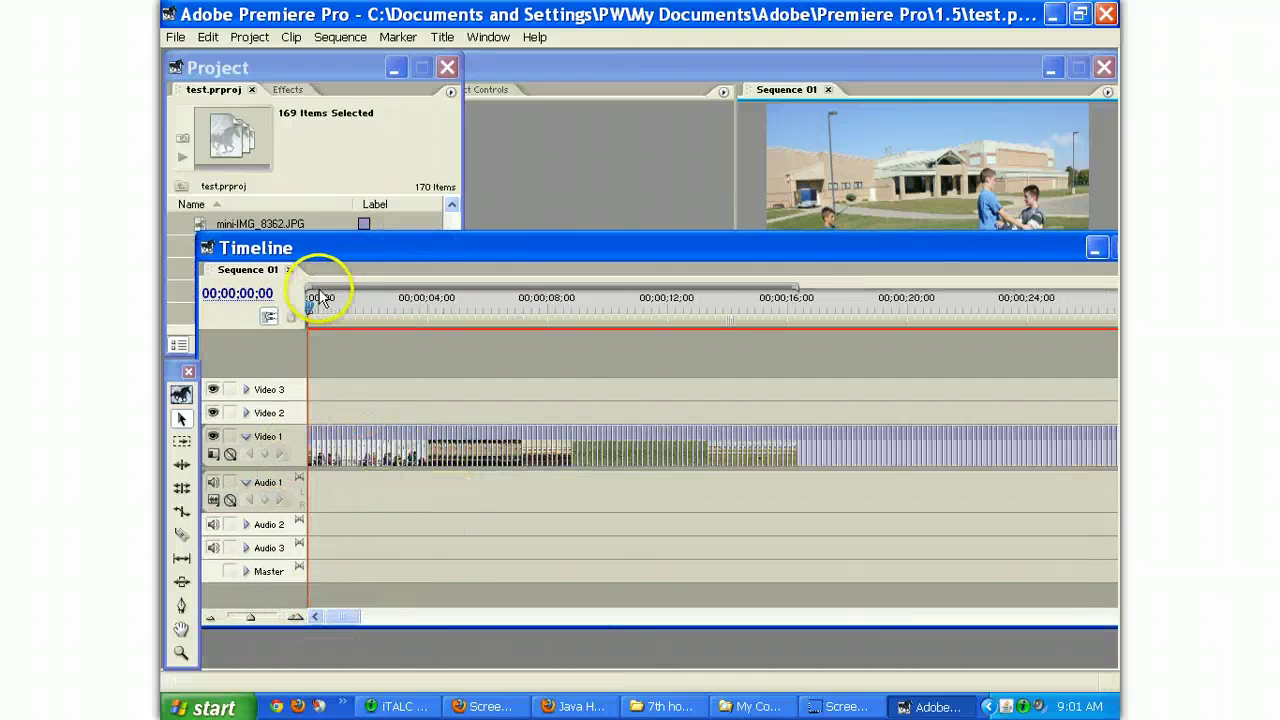
left_click_drag(574, 250, 566, 379)
mouse_move(312, 433)
left_mouse_down()
mouse_move(474, 436)
mouse_move(321, 444)
mouse_move(380, 436)
mouse_move(309, 436)
mouse_move(357, 436)
mouse_move(345, 443)
mouse_move(363, 436)
mouse_move(307, 428)
left_mouse_up()
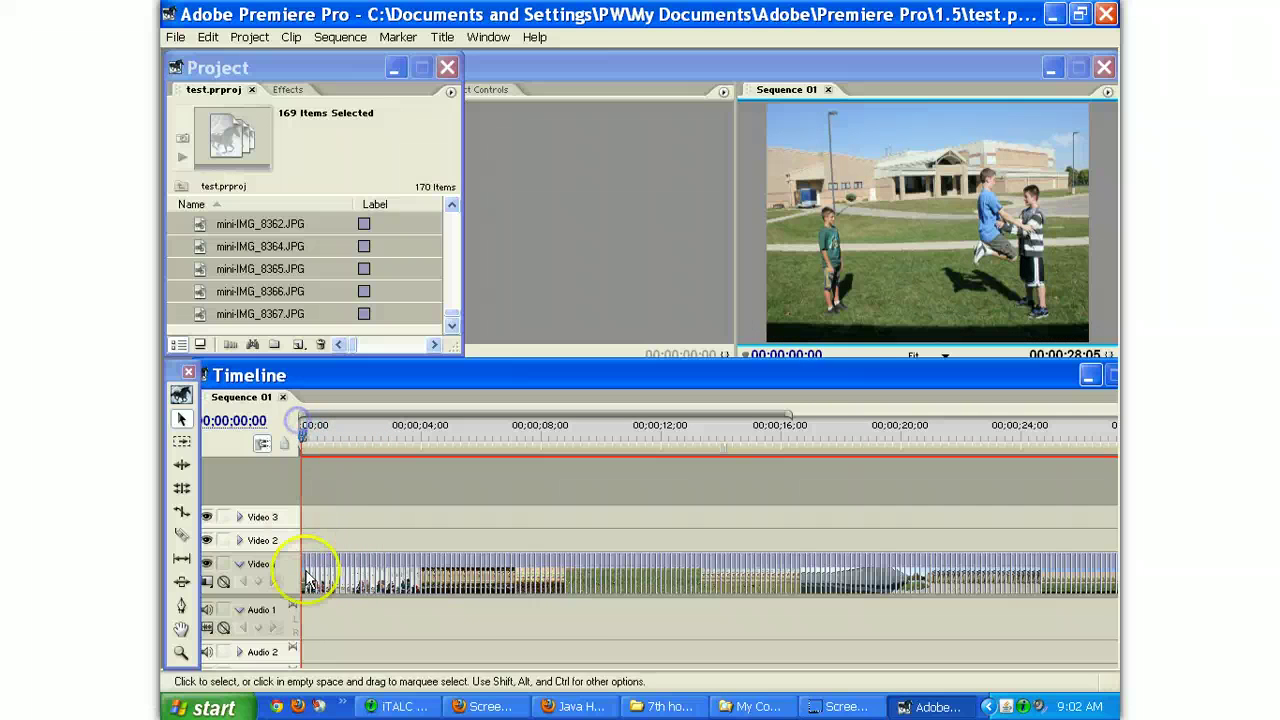
- Move the stray still to the end of the Video 1 run, around 24 seconds
left_click(307, 443)
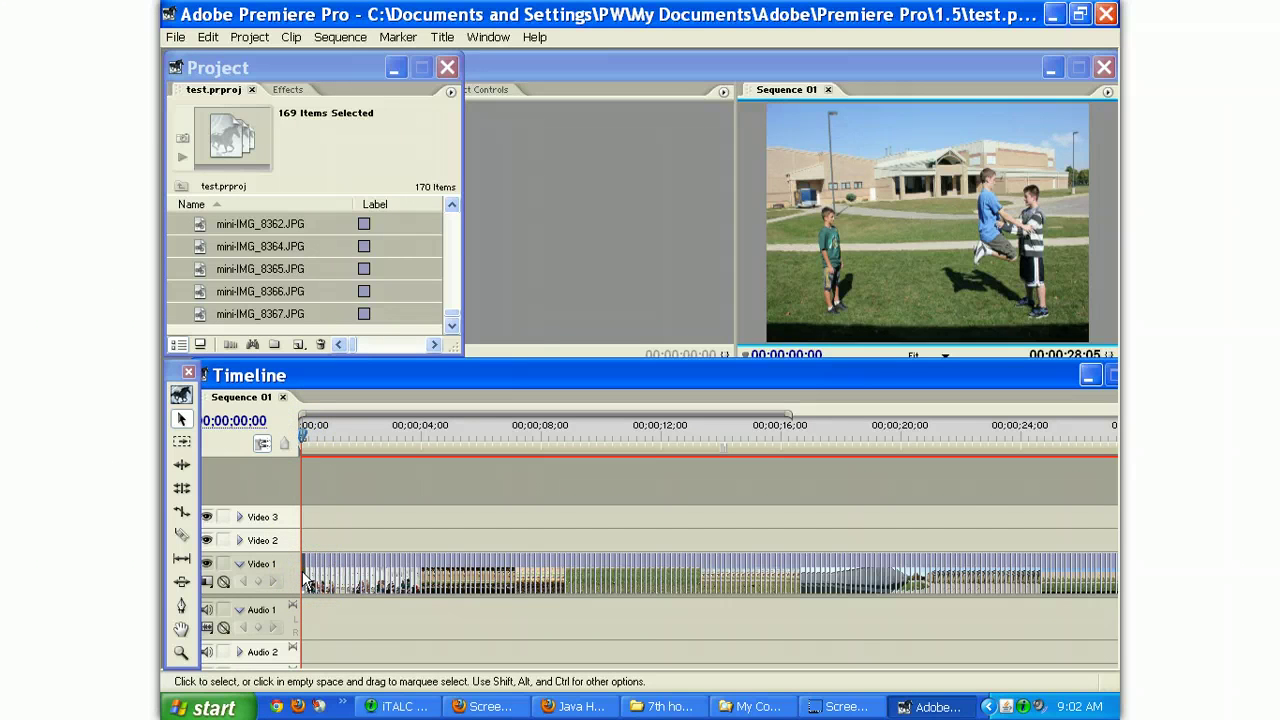
left_click_drag(307, 583, 1045, 545)
left_click(1057, 543)
left_click(386, 662)
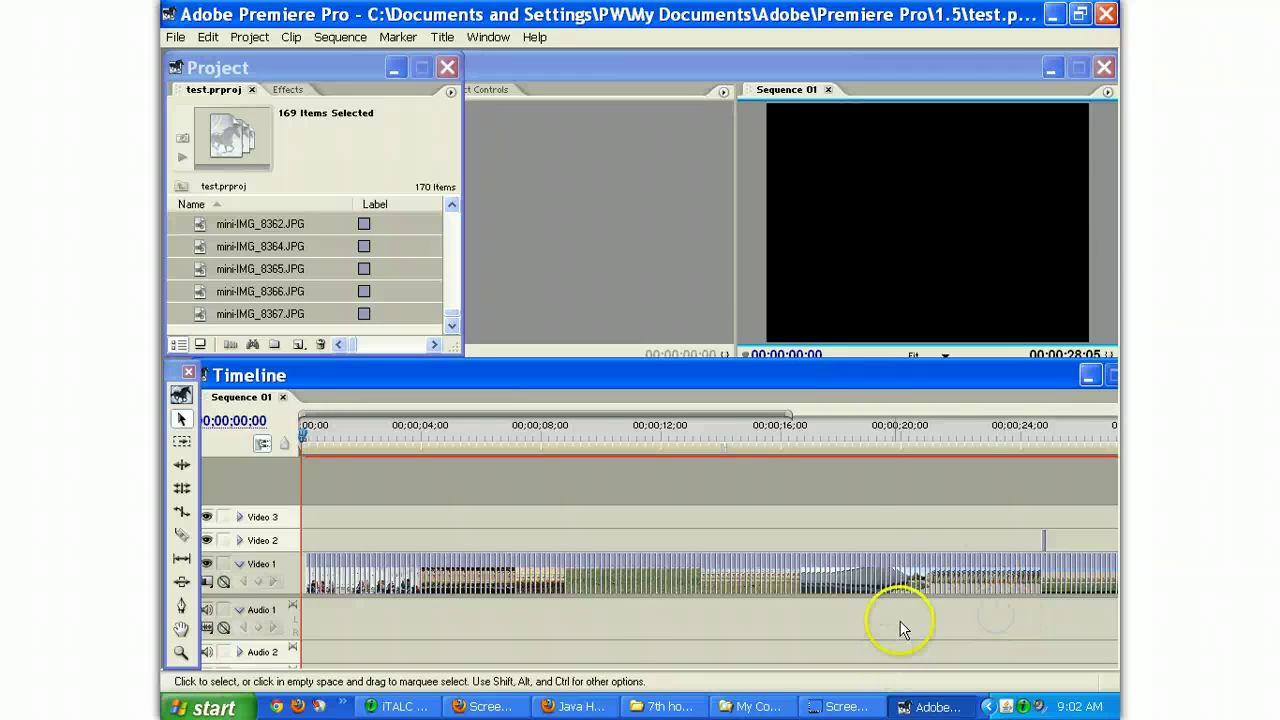
- Enlarge the Timeline panel and zoom in on the first 14 seconds
left_click_drag(846, 360, 845, 268)
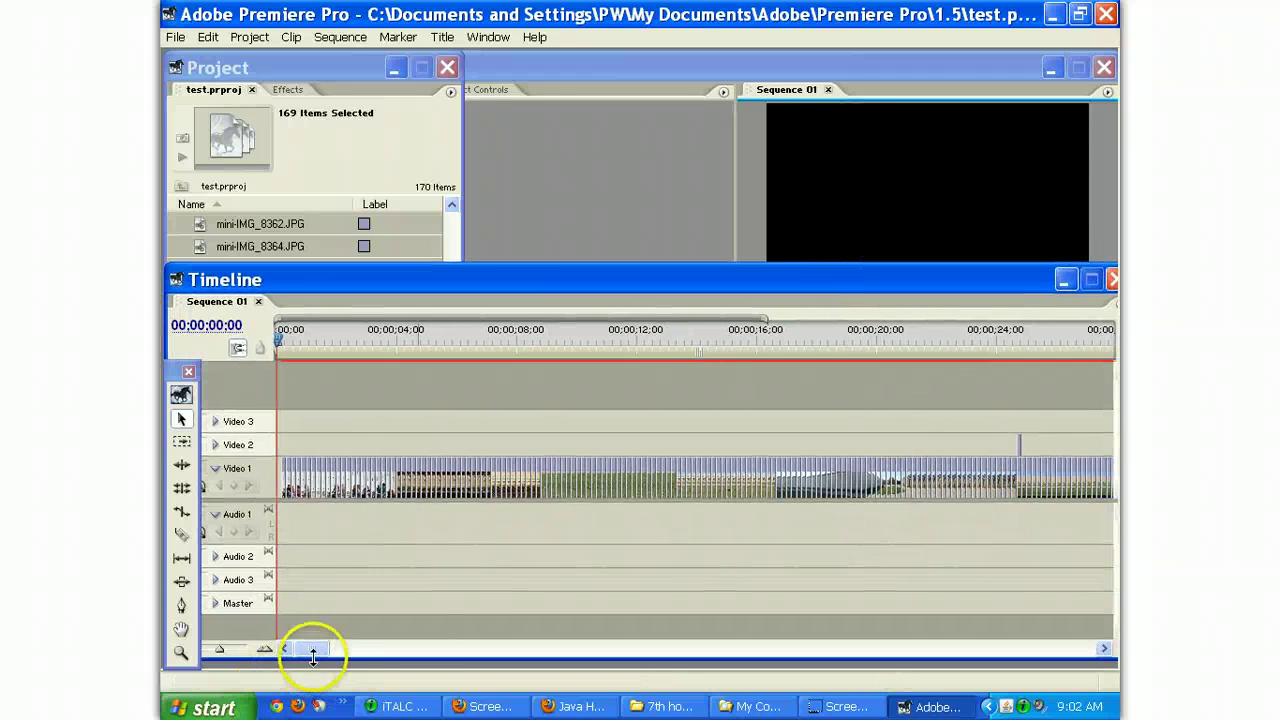
mouse_move(314, 649)
left_mouse_down()
mouse_move(423, 649)
mouse_move(336, 650)
left_mouse_up()
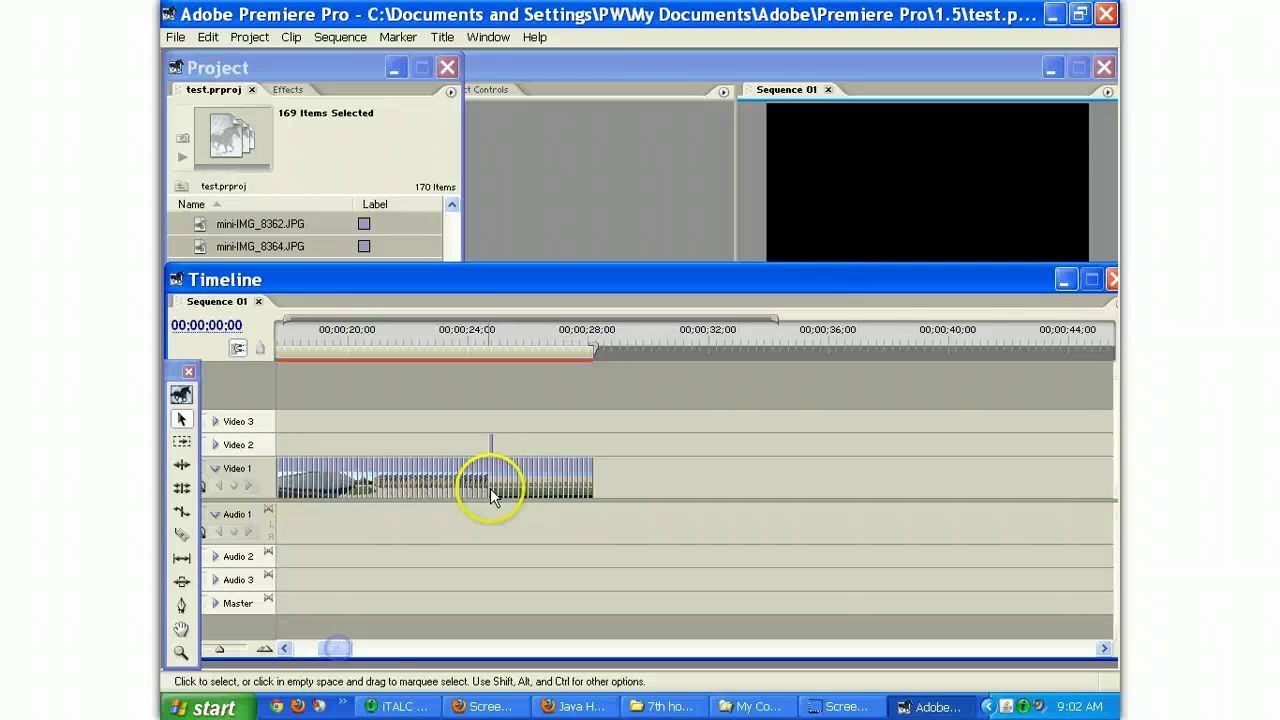
left_click_drag(491, 458, 604, 469)
left_click_drag(315, 652, 271, 648)
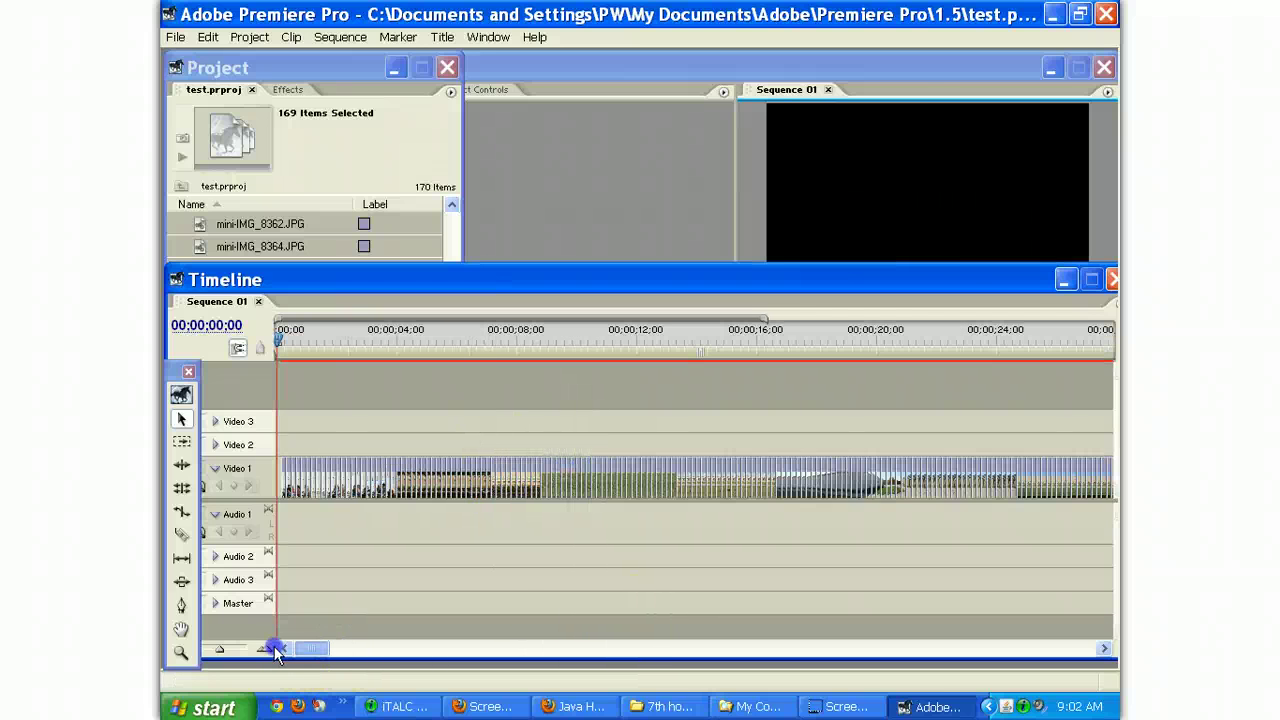
left_click(265, 648)
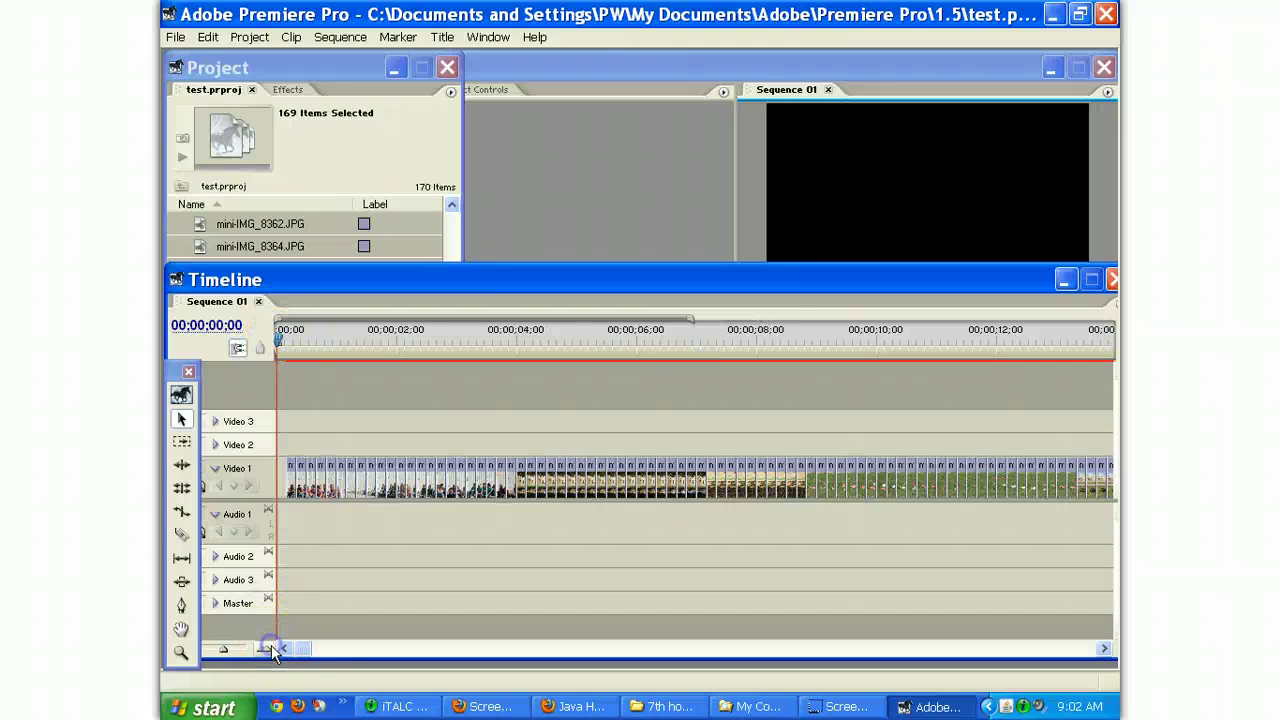
- Ripple-delete the empty gap before the photos so Video 1 starts at 00;00
right_click(282, 476)
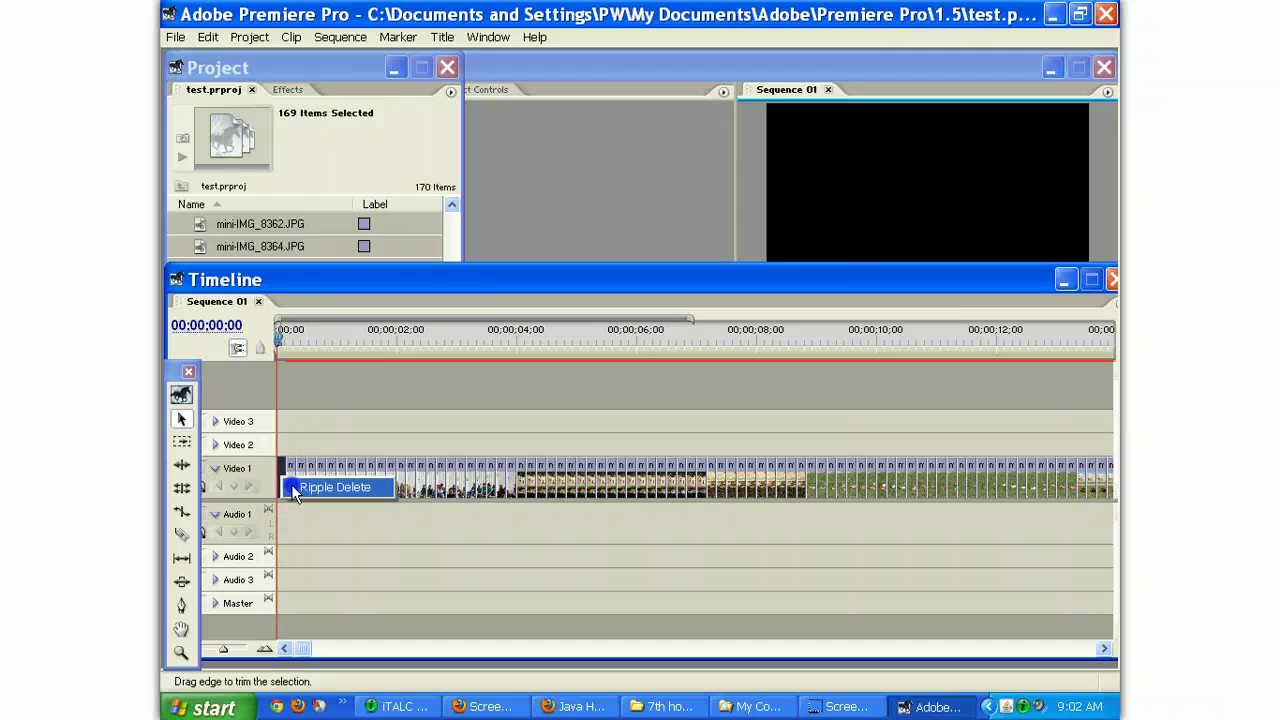
left_click(335, 487)
left_click_drag(286, 330, 340, 334)
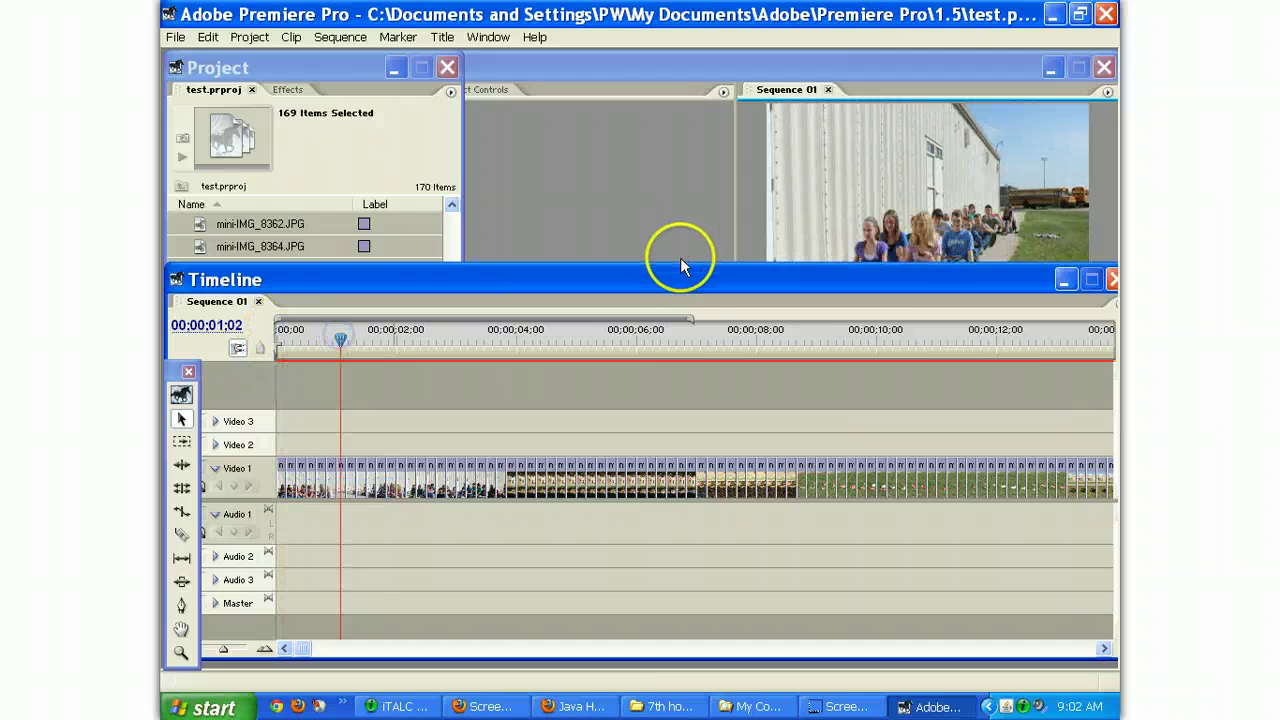
left_click_drag(680, 265, 686, 391)
left_click_drag(337, 453, 225, 457)
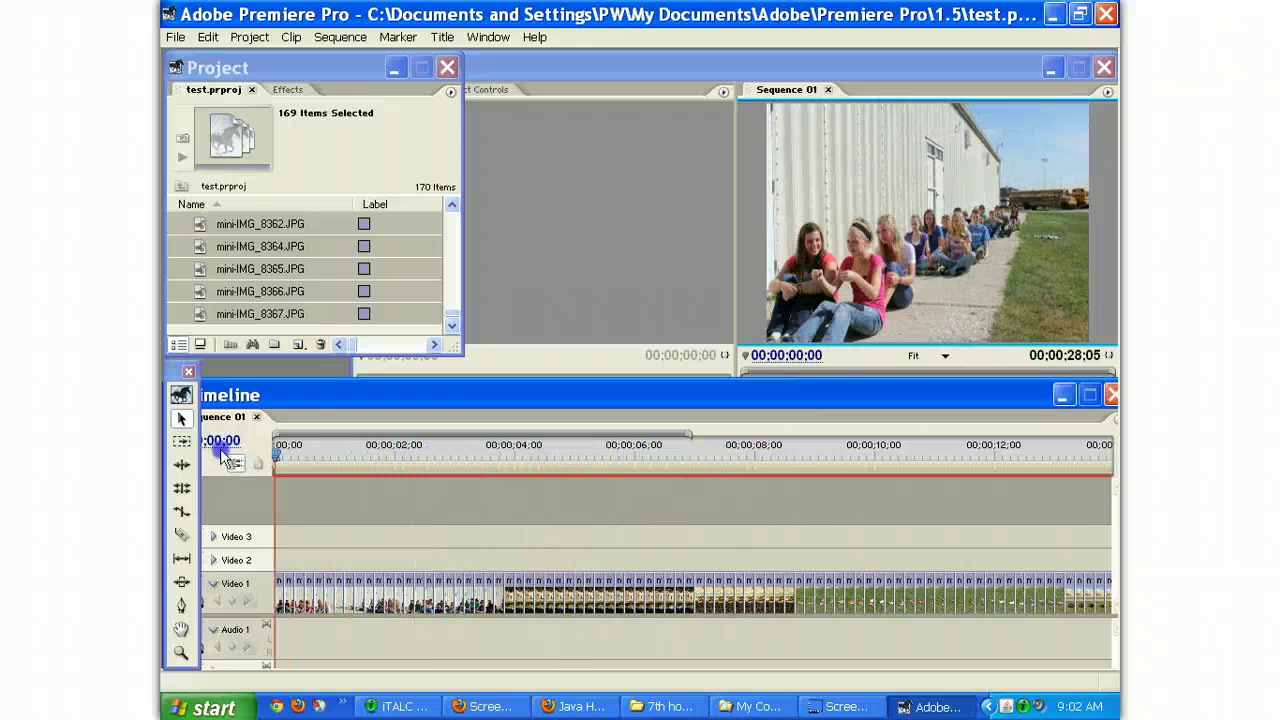
- Import aaahhhh.wav, all.wav and reeeeee.wav from the 7th hour stop motion folder
left_click(175, 37)
left_click(277, 271)
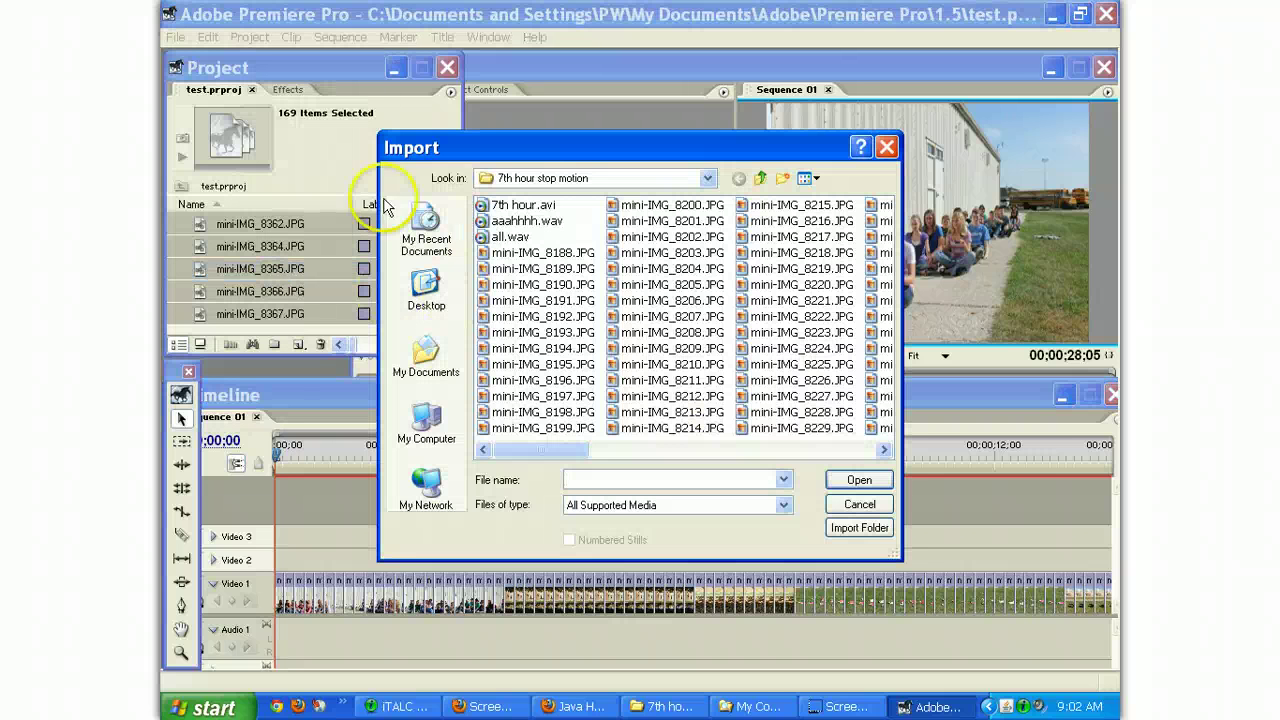
left_click(530, 238)
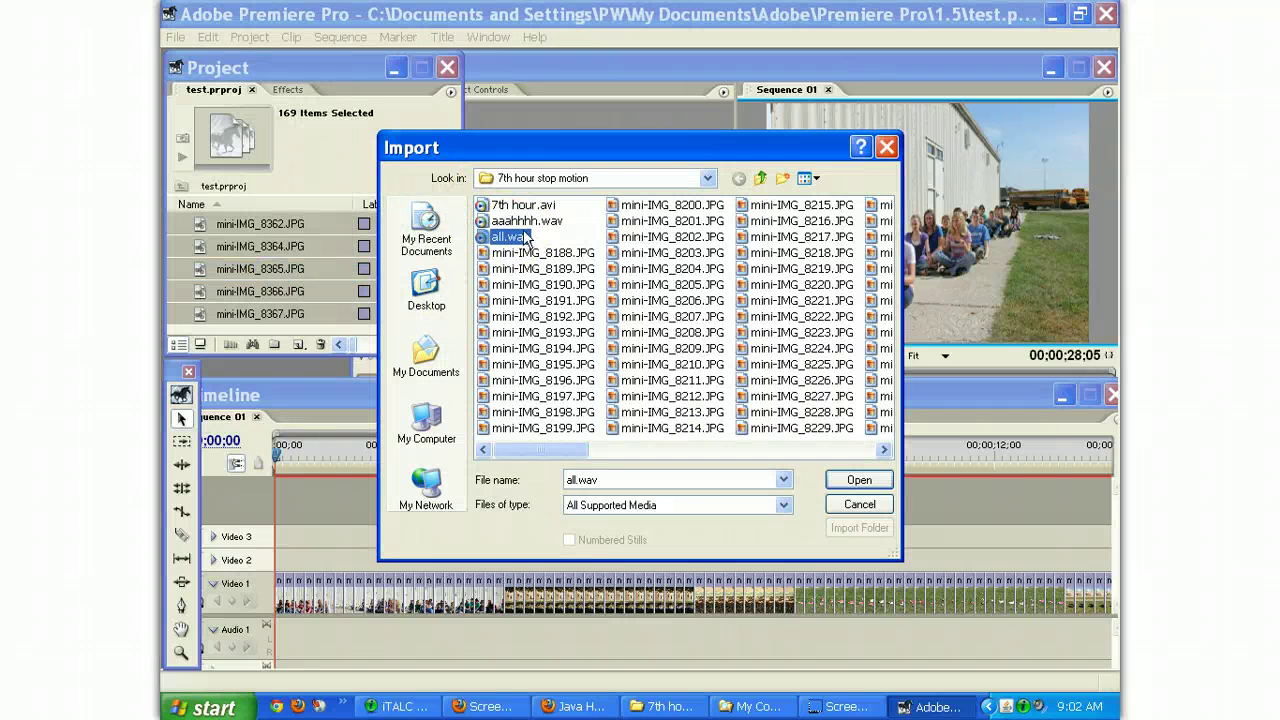
left_click(527, 221, "ctrl")
left_click(523, 205, "ctrl")
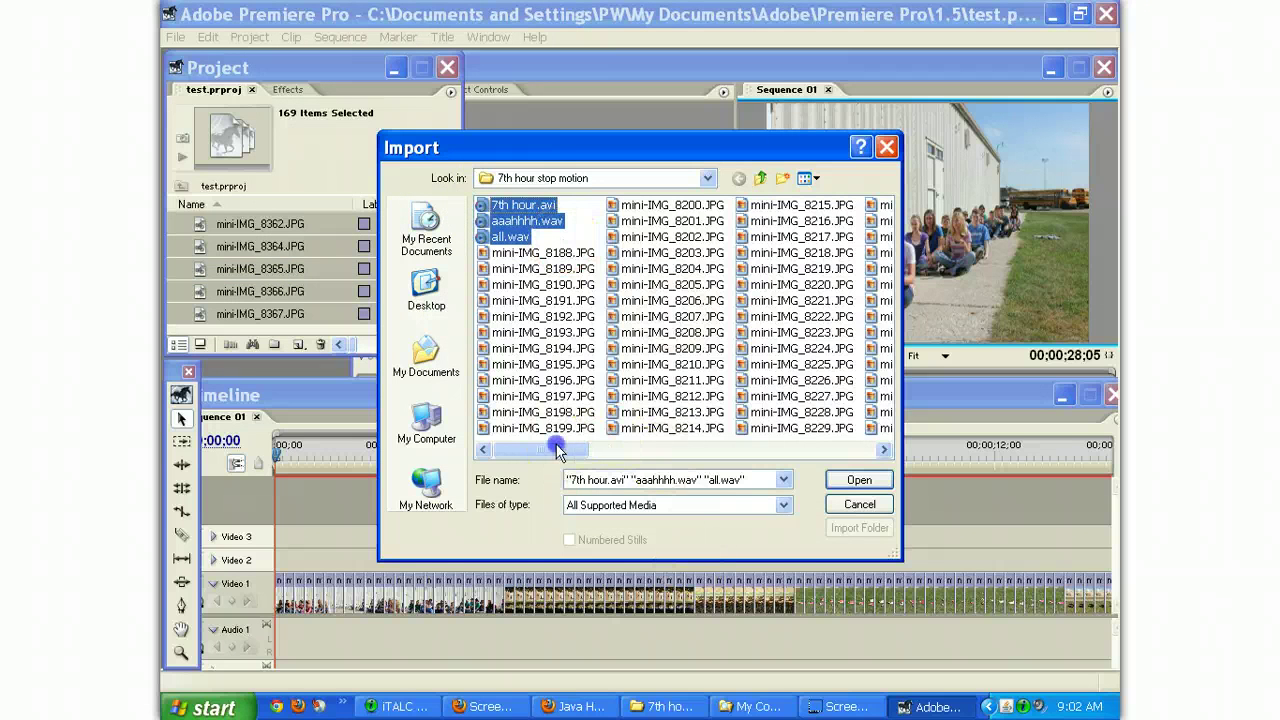
left_click_drag(587, 450, 500, 450)
left_click(790, 318, "ctrl")
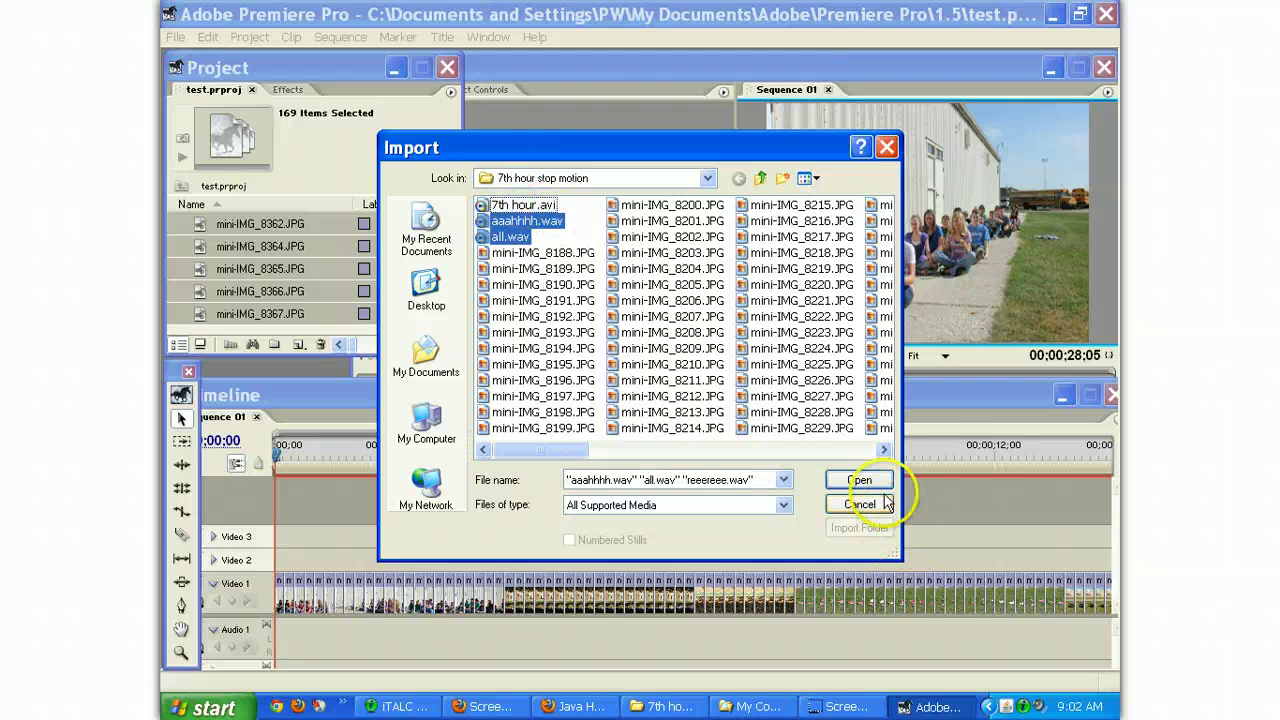
left_click(859, 480)
left_click(250, 328)
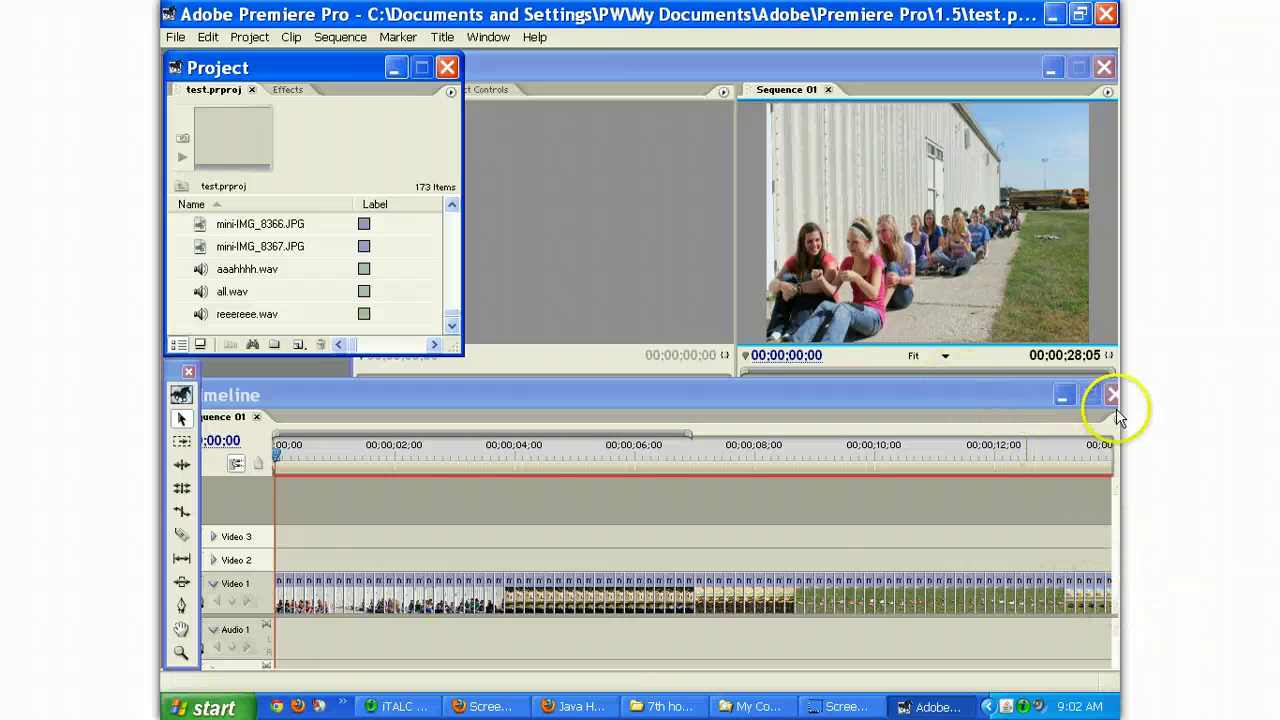
- Drag aaahhhh.wav onto Audio 4 and align it to 00;00;00;00
left_click_drag(1004, 378, 966, 375)
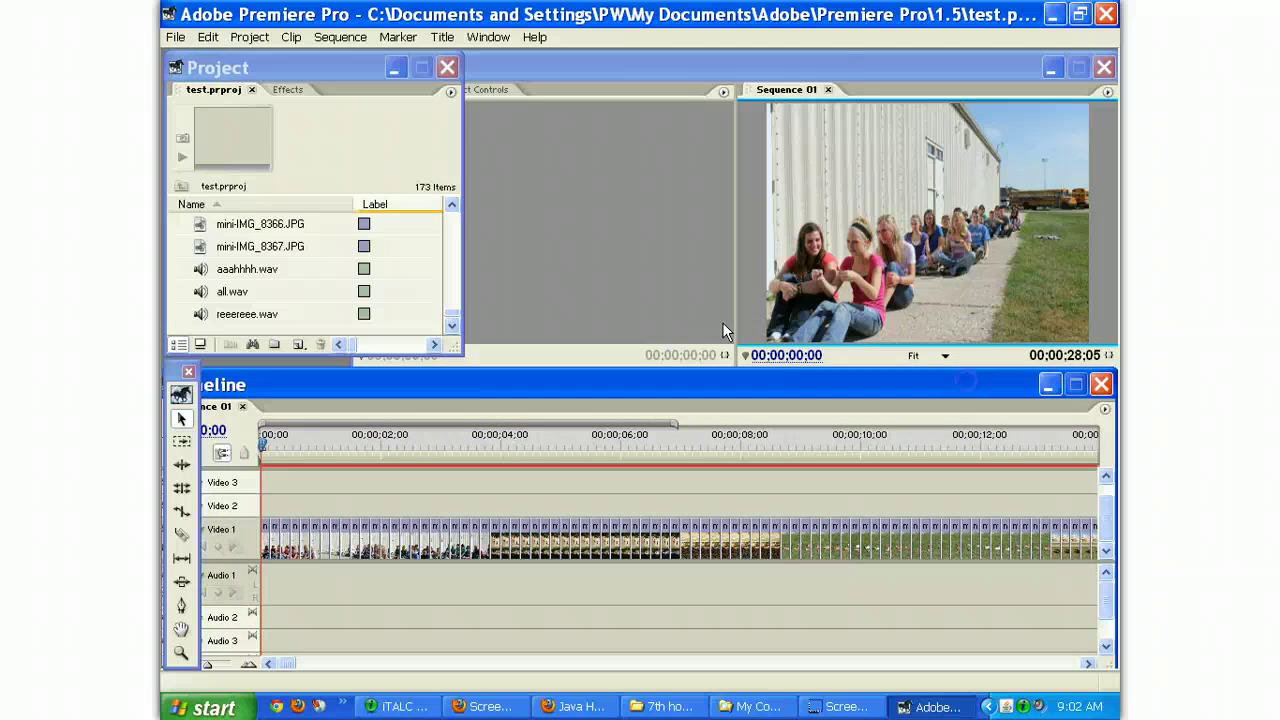
left_click_drag(246, 269, 348, 616)
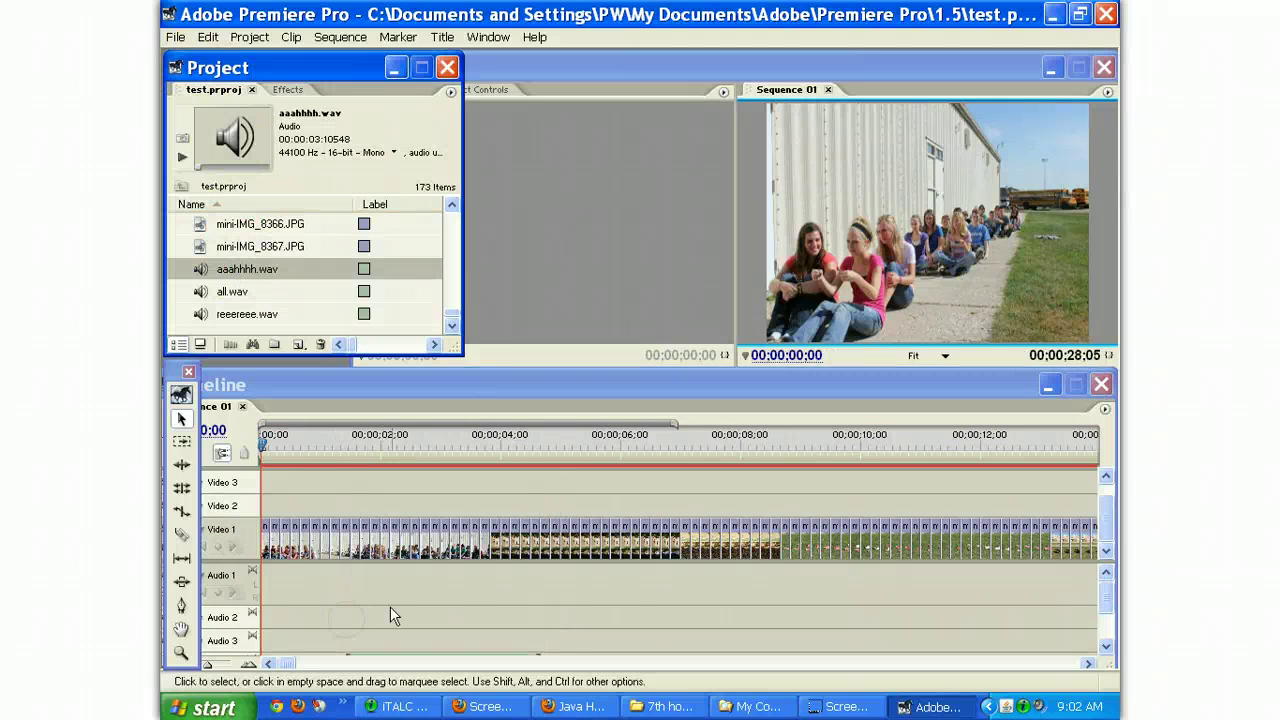
left_click_drag(1106, 597, 1106, 622)
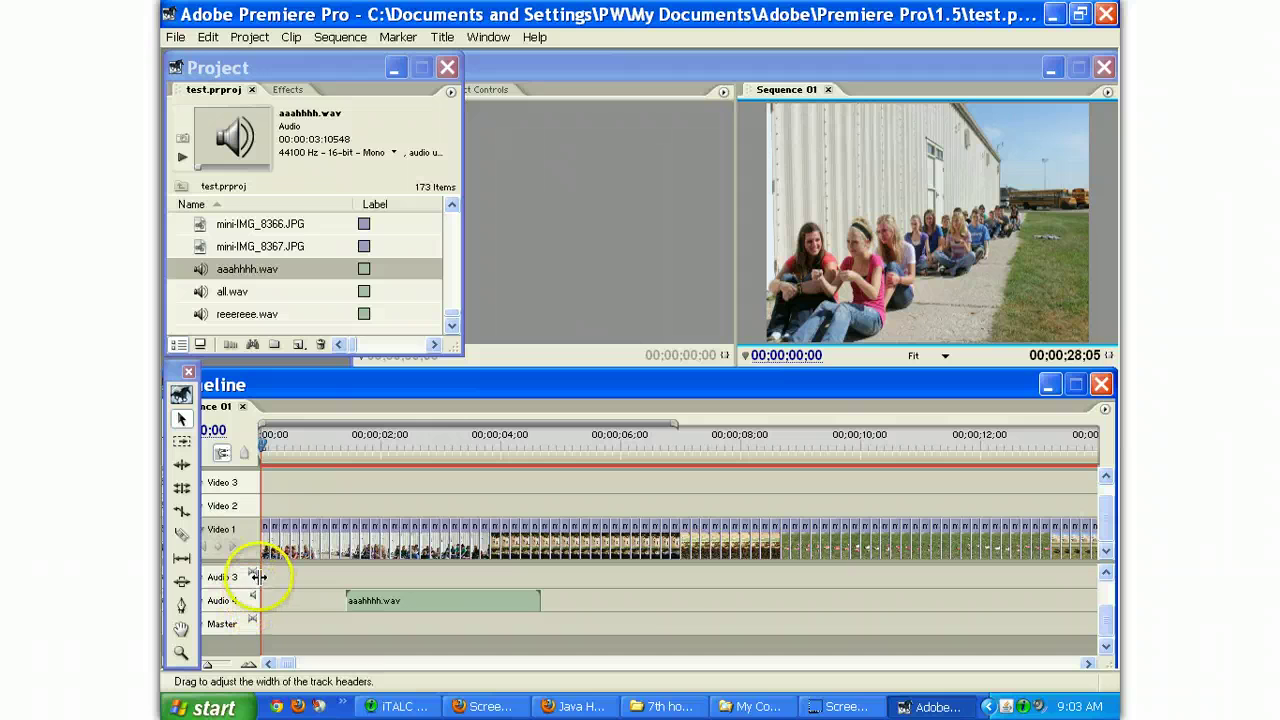
left_click_drag(362, 600, 294, 600)
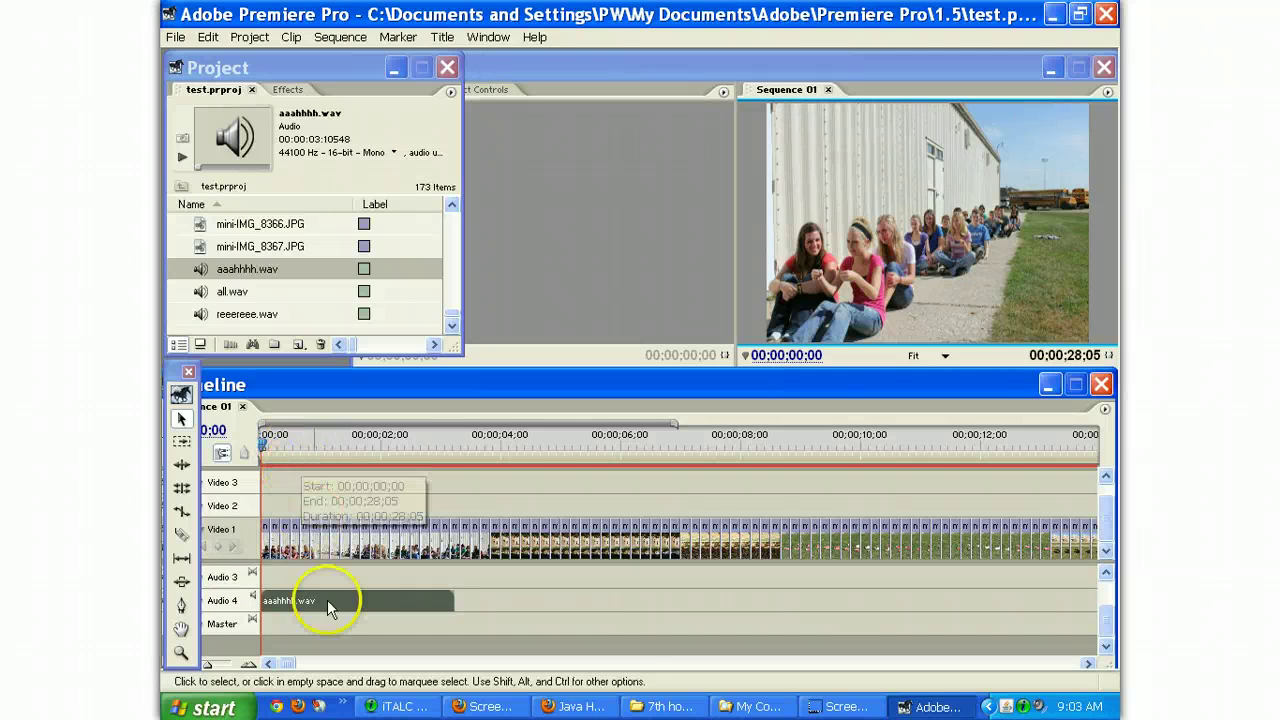
left_click_drag(1107, 625, 1105, 597)
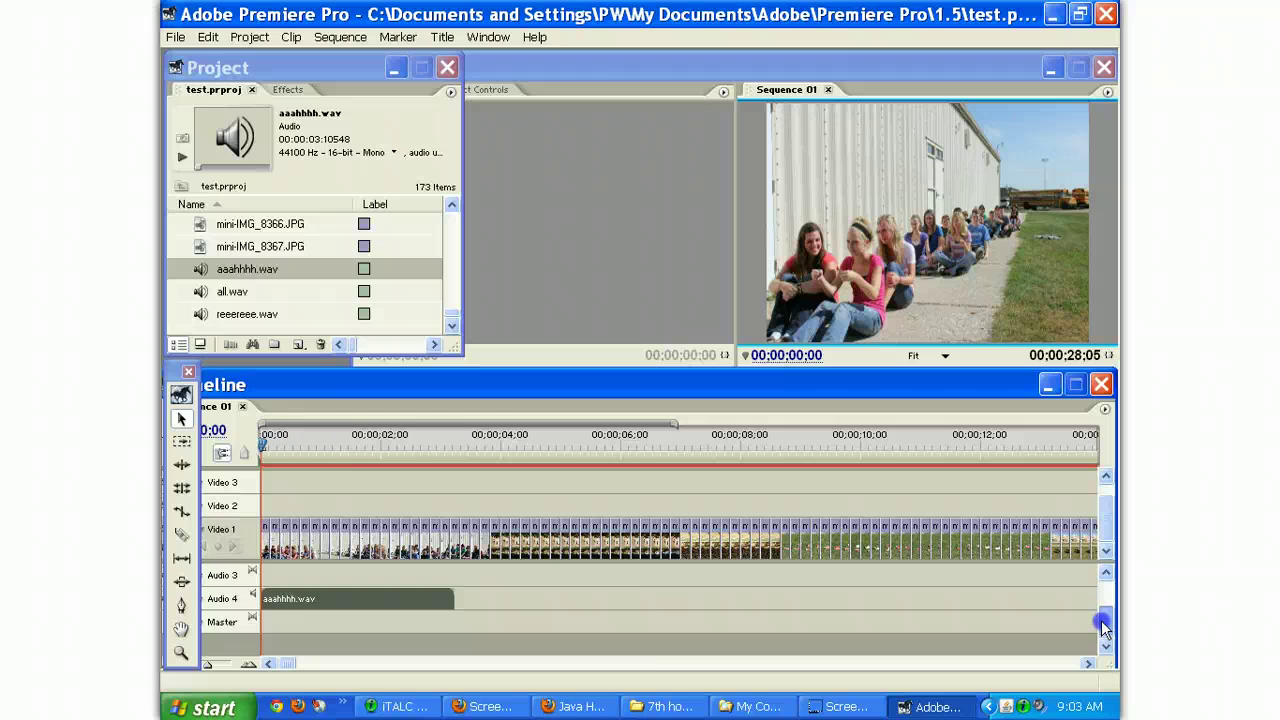
mouse_move(341, 456)
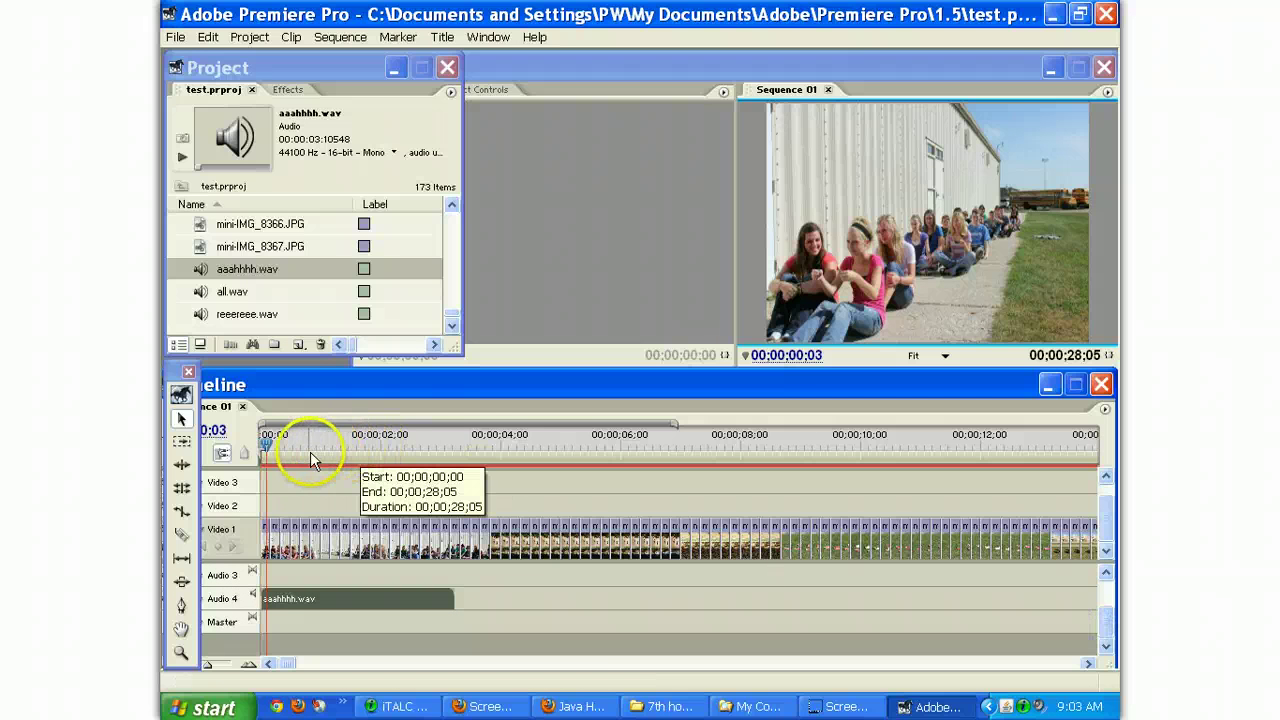
left_click_drag(310, 451, 246, 447)
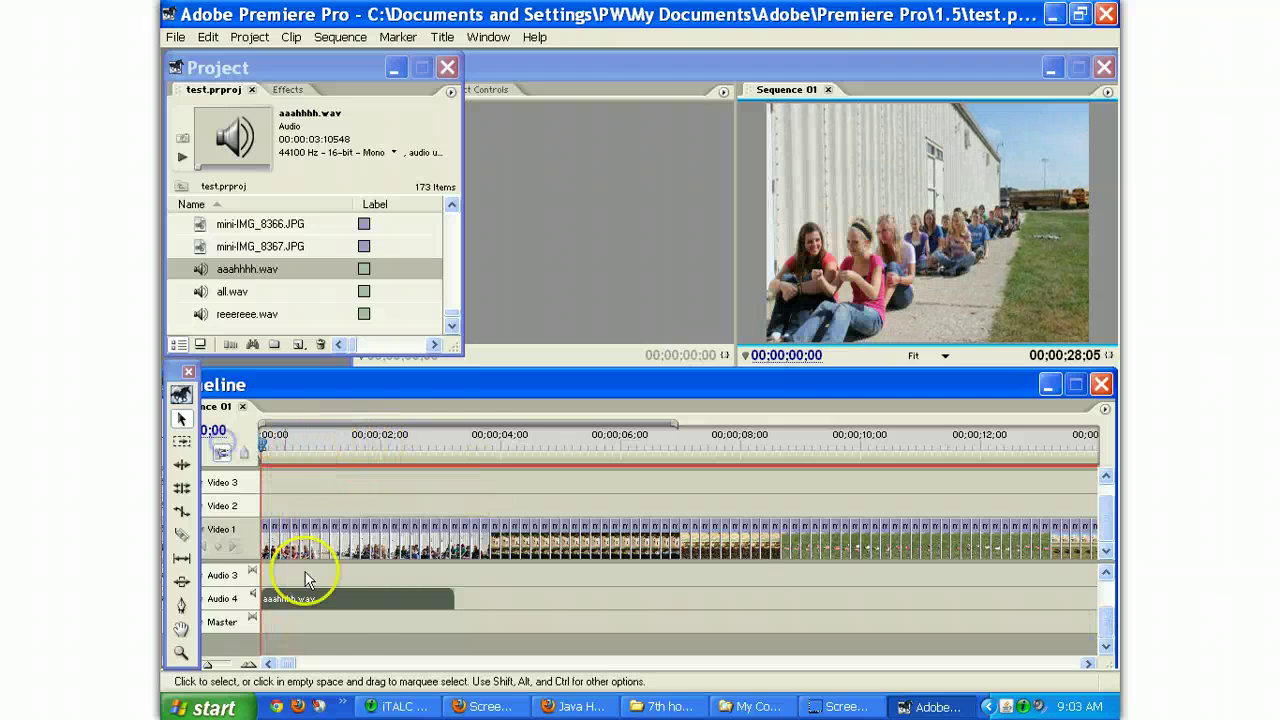
- Preview reeeeee.wav and lay it over the aaahhhh.wav clip on Audio 4 at 00;00
left_click(229, 314)
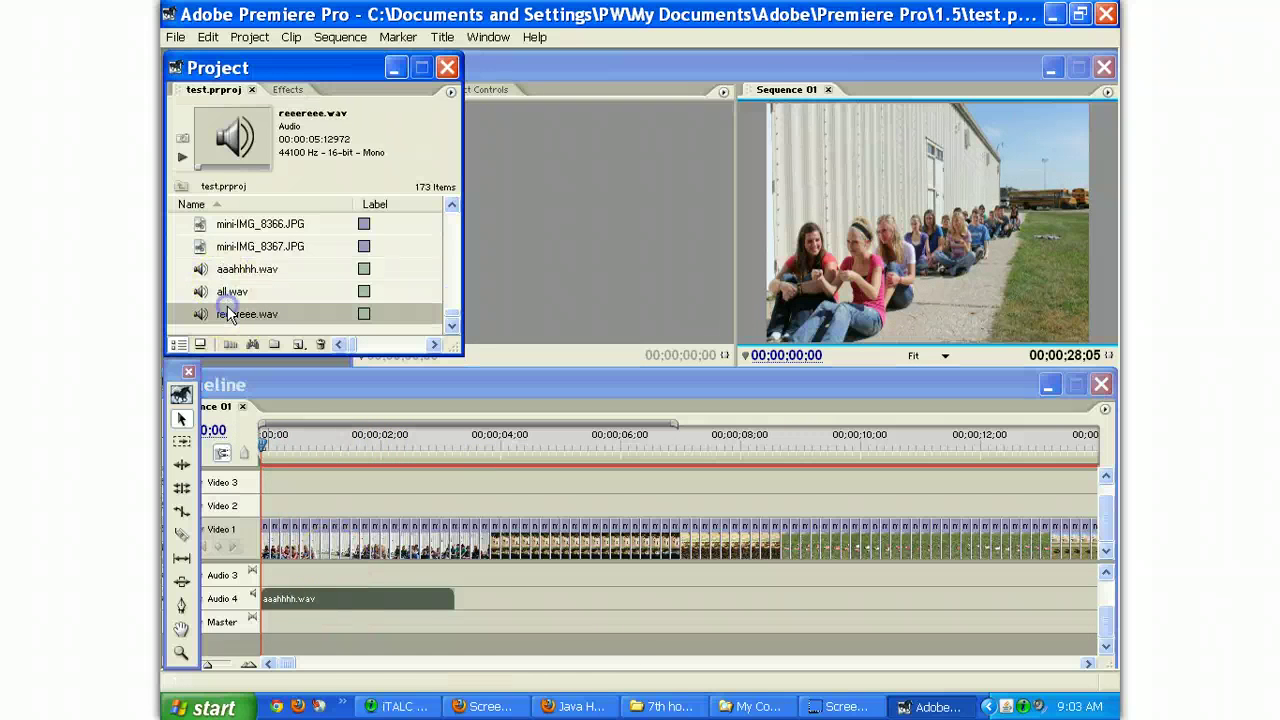
left_click_drag(230, 314, 208, 318)
left_click(182, 158)
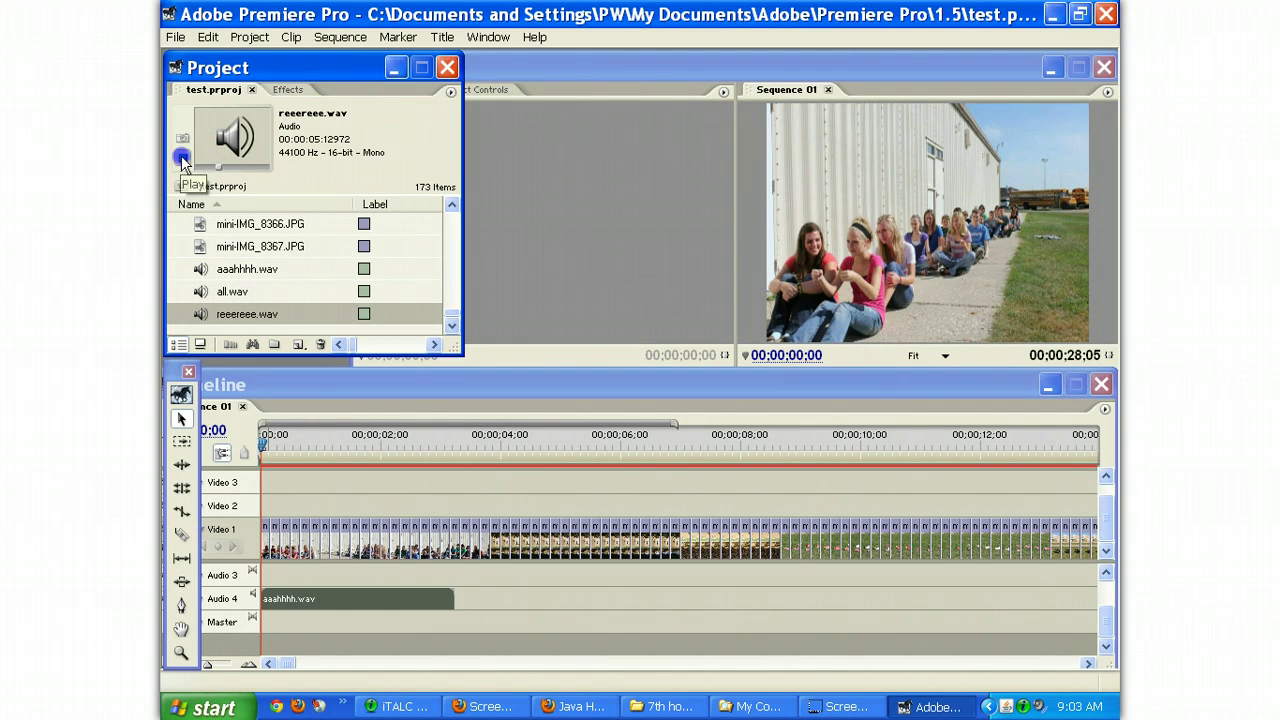
left_click_drag(329, 600, 255, 600)
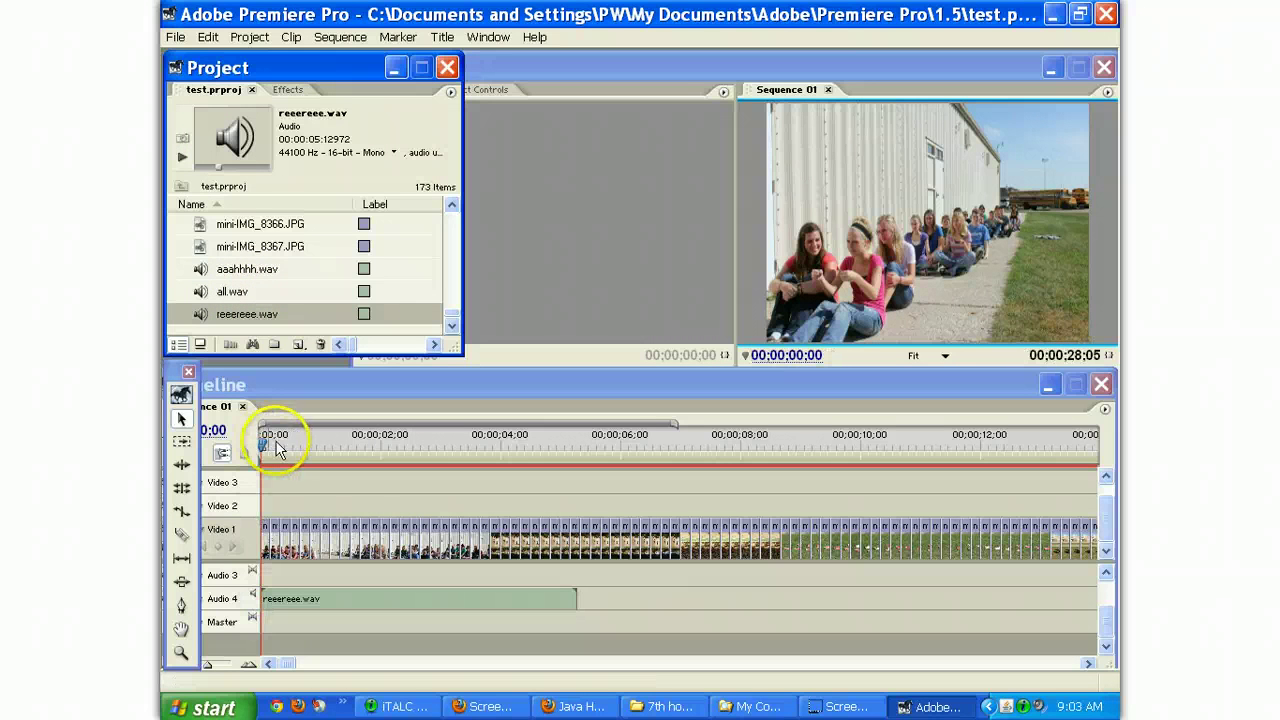
key("space")
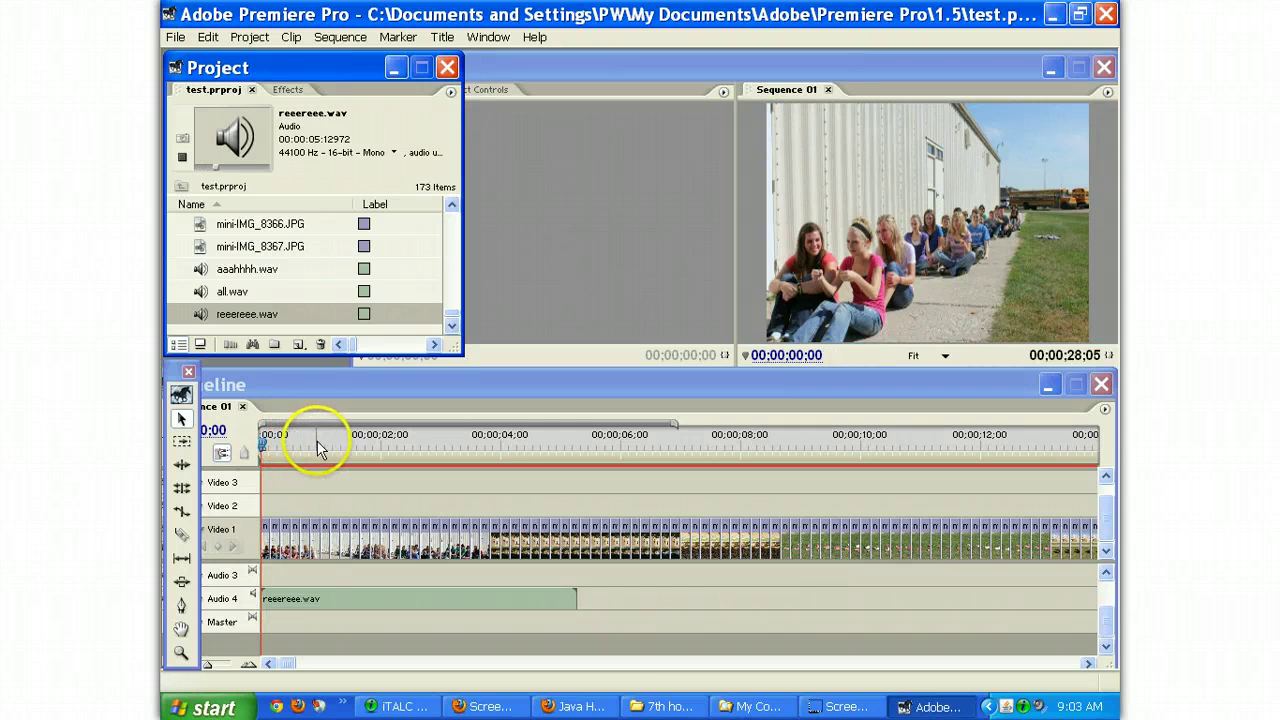
- Play the sequence from the start in the Sequence monitor to hear the new sound
left_click(268, 448)
left_click_drag(261, 441, 266, 437)
left_click(891, 358)
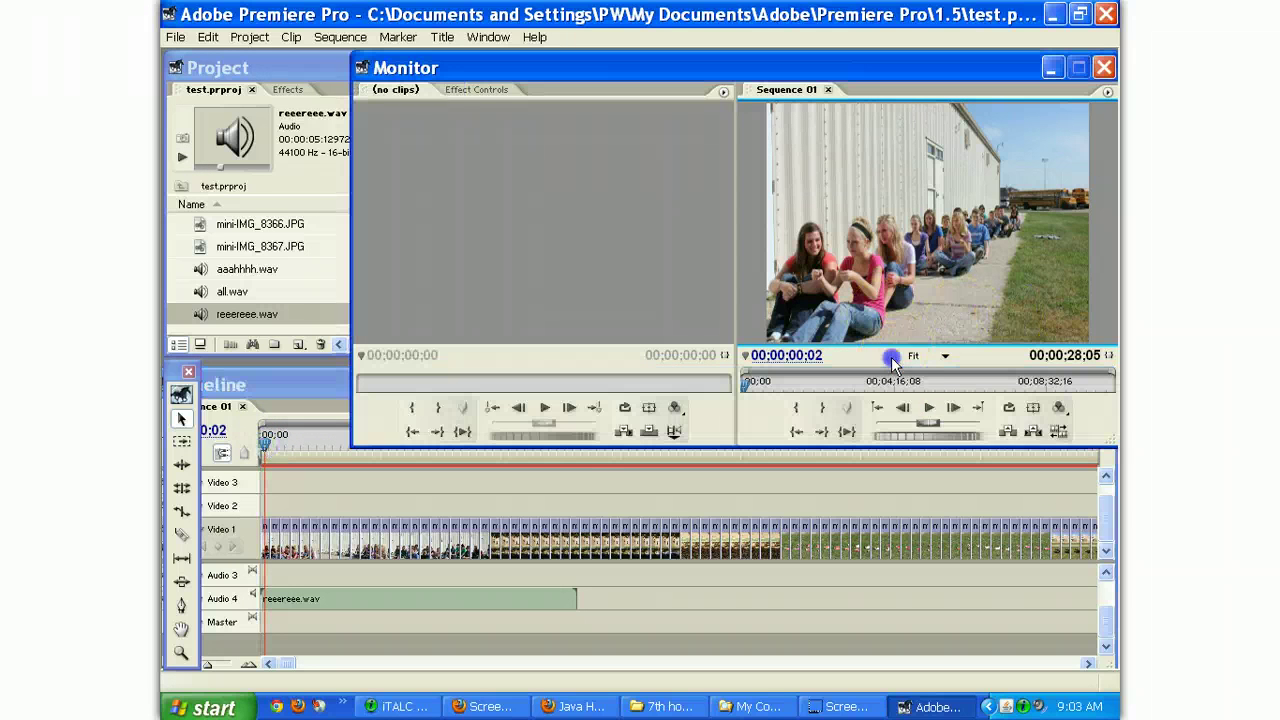
left_click(930, 408)
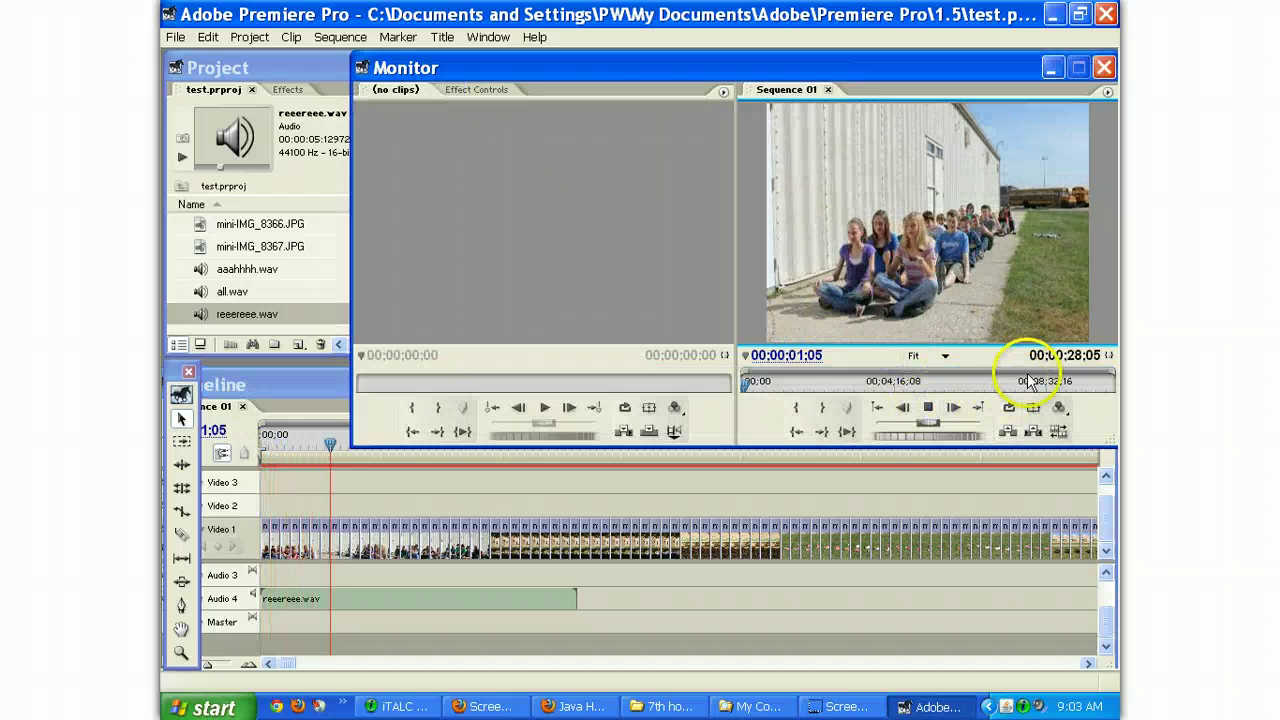
left_click(928, 409)
left_click(305, 448)
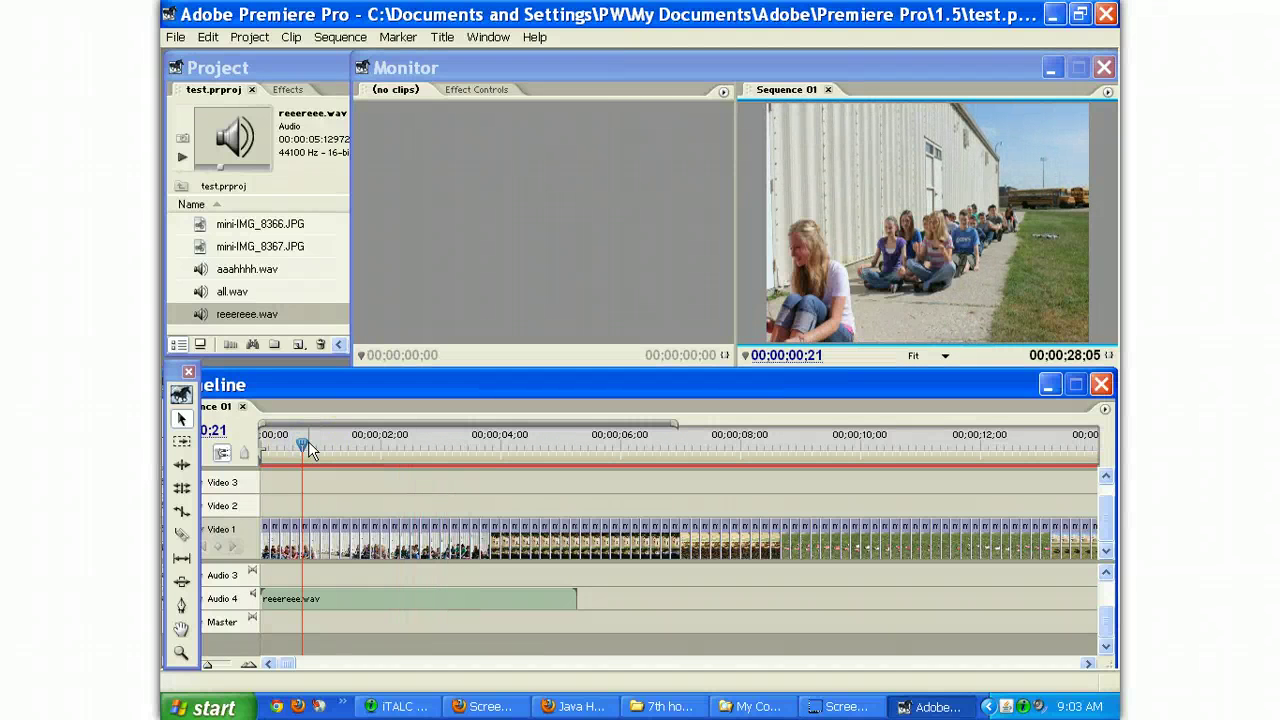
left_click_drag(308, 441, 489, 446)
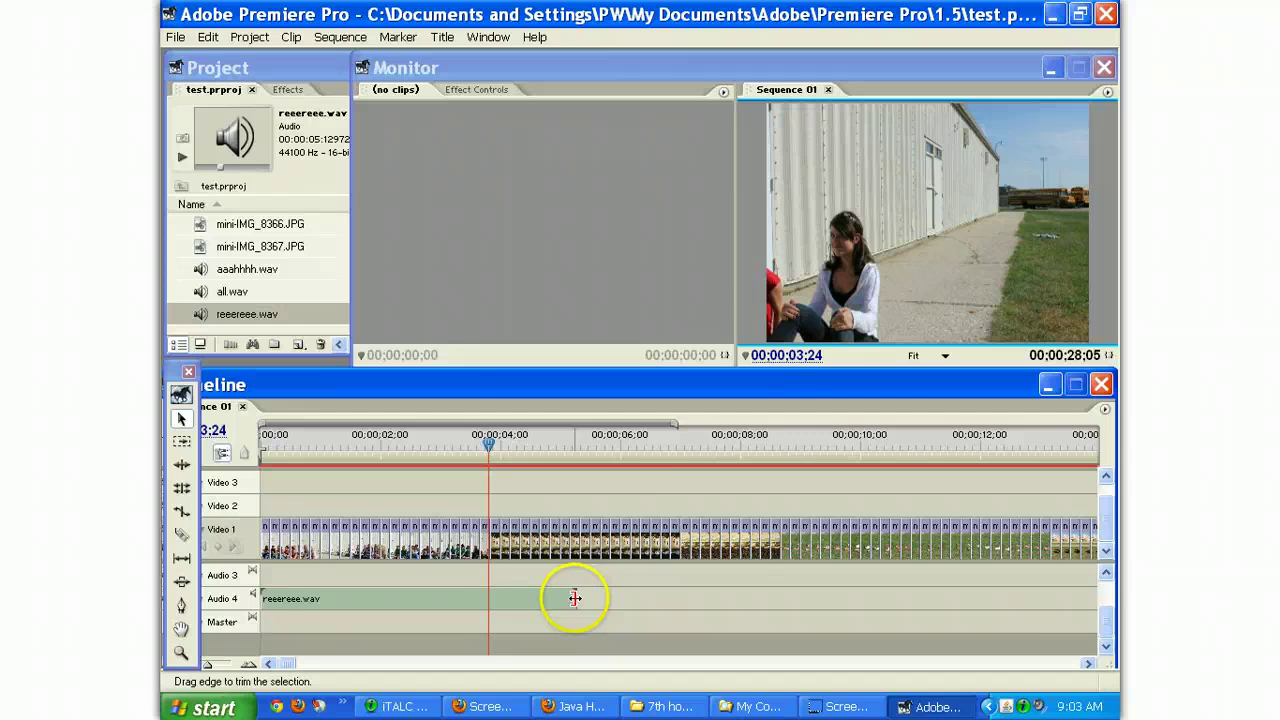
- Split reeereee.wav on Audio 4 near 00;00;03;18 and delete the right-hand piece
left_click_drag(577, 594, 490, 594)
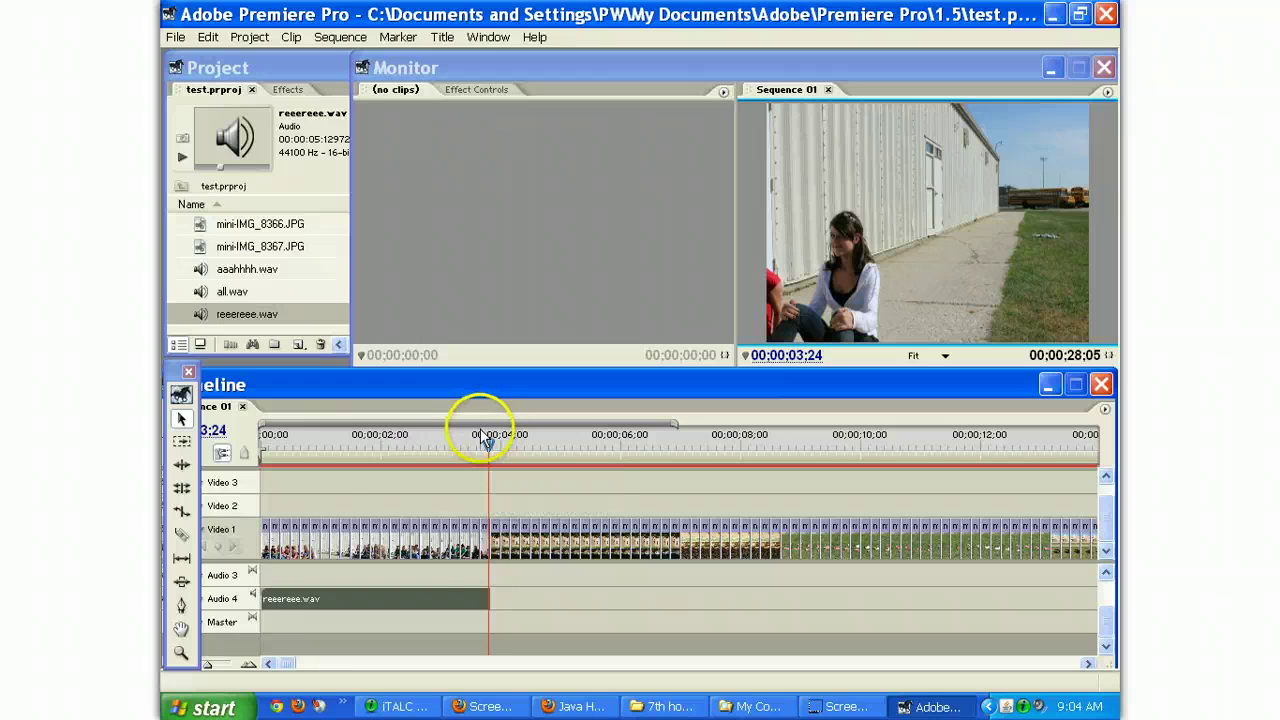
key("ctrl+z")
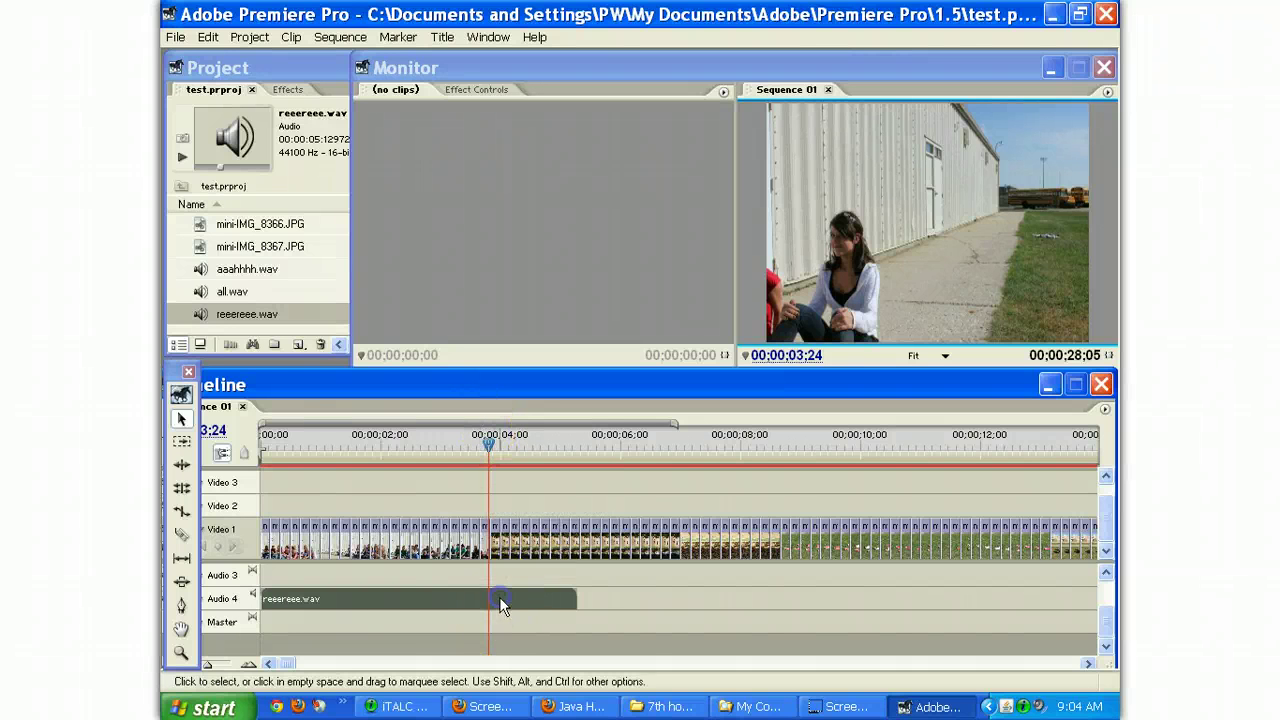
key("ctrl+k")
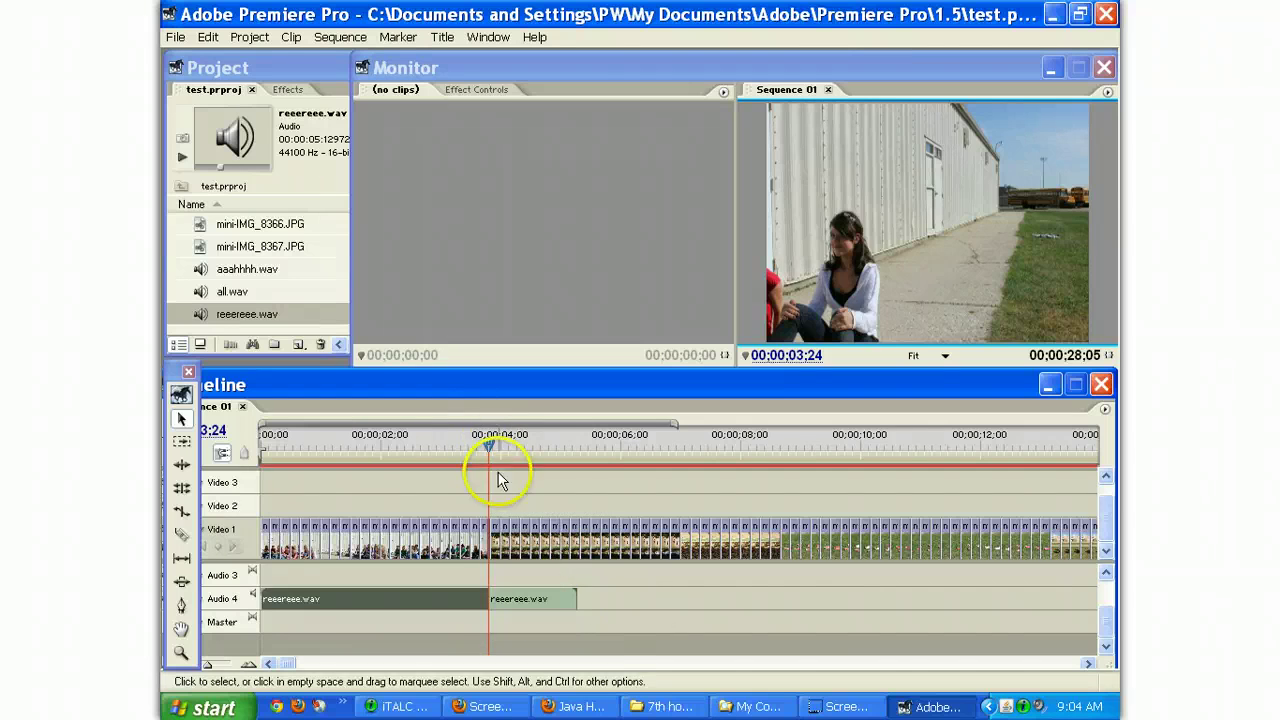
left_click(477, 442)
left_click(534, 599)
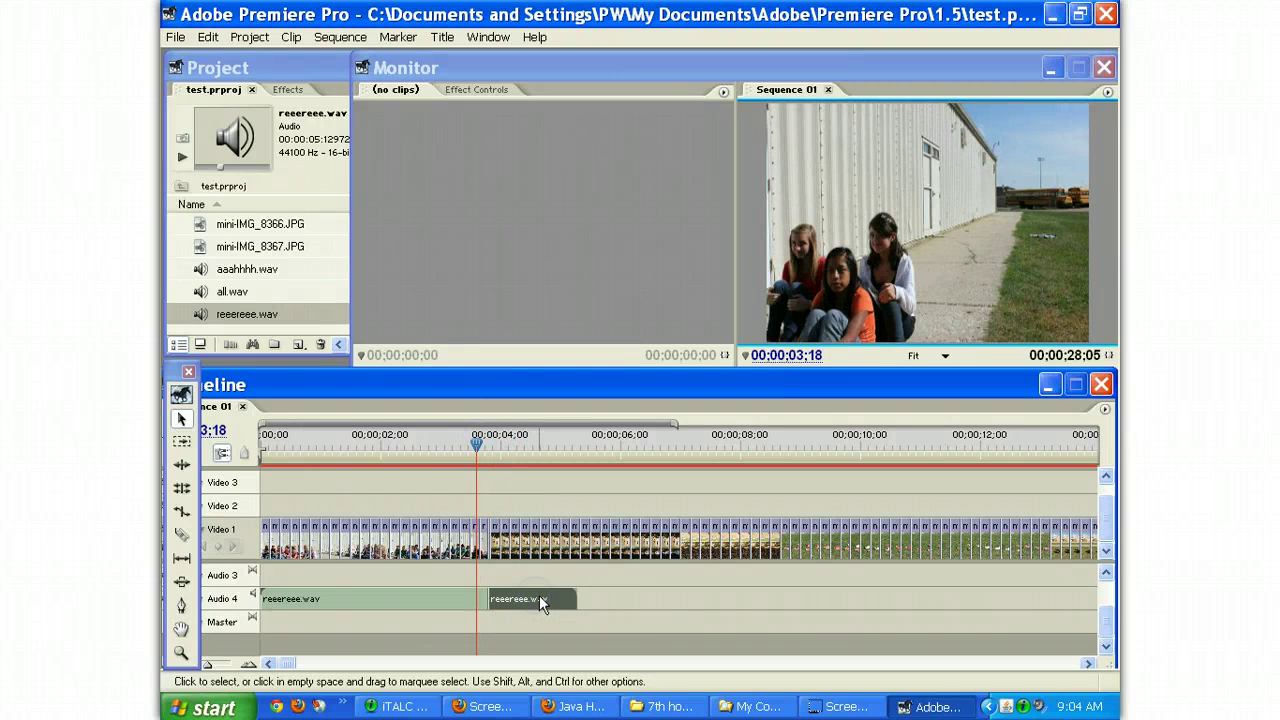
key("Delete")
- Restore the sound's end to about 00;00;03;19 and scrub toward the last photos
mouse_move(477, 447)
left_mouse_down()
mouse_move(489, 443)
mouse_move(477, 442)
left_mouse_up()
left_click_drag(488, 597, 572, 596)
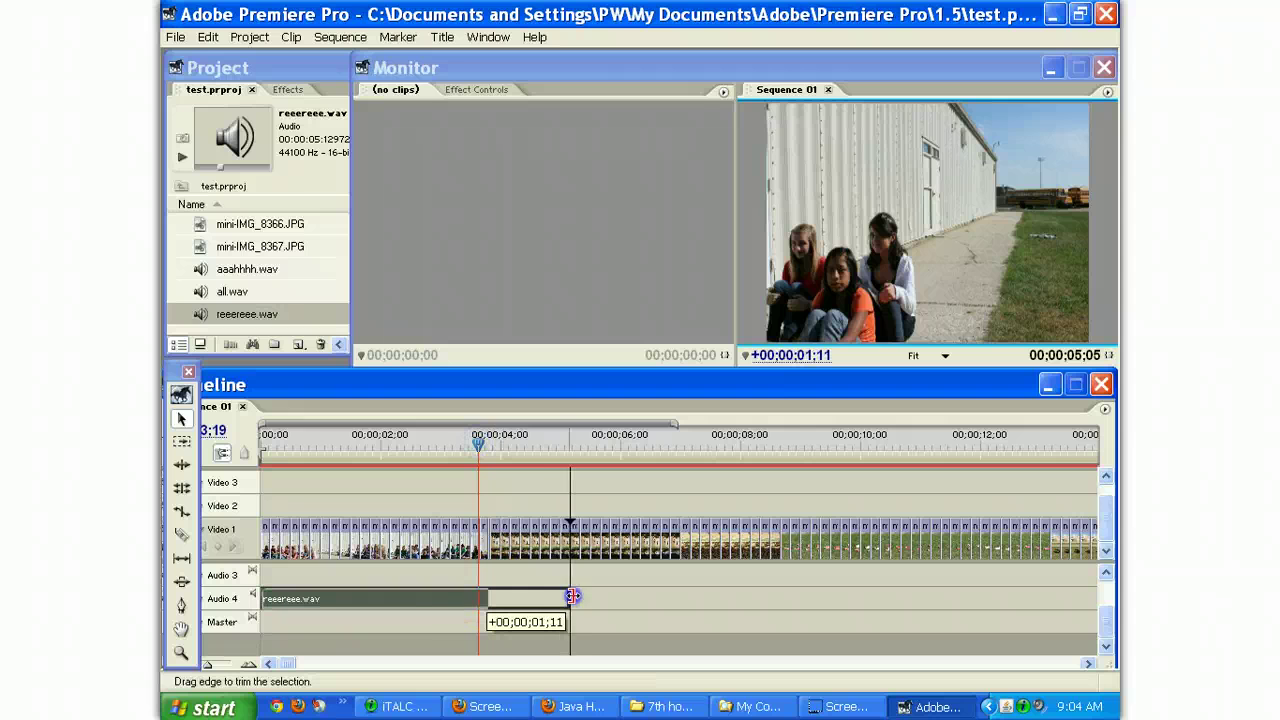
left_click_drag(653, 598, 489, 597)
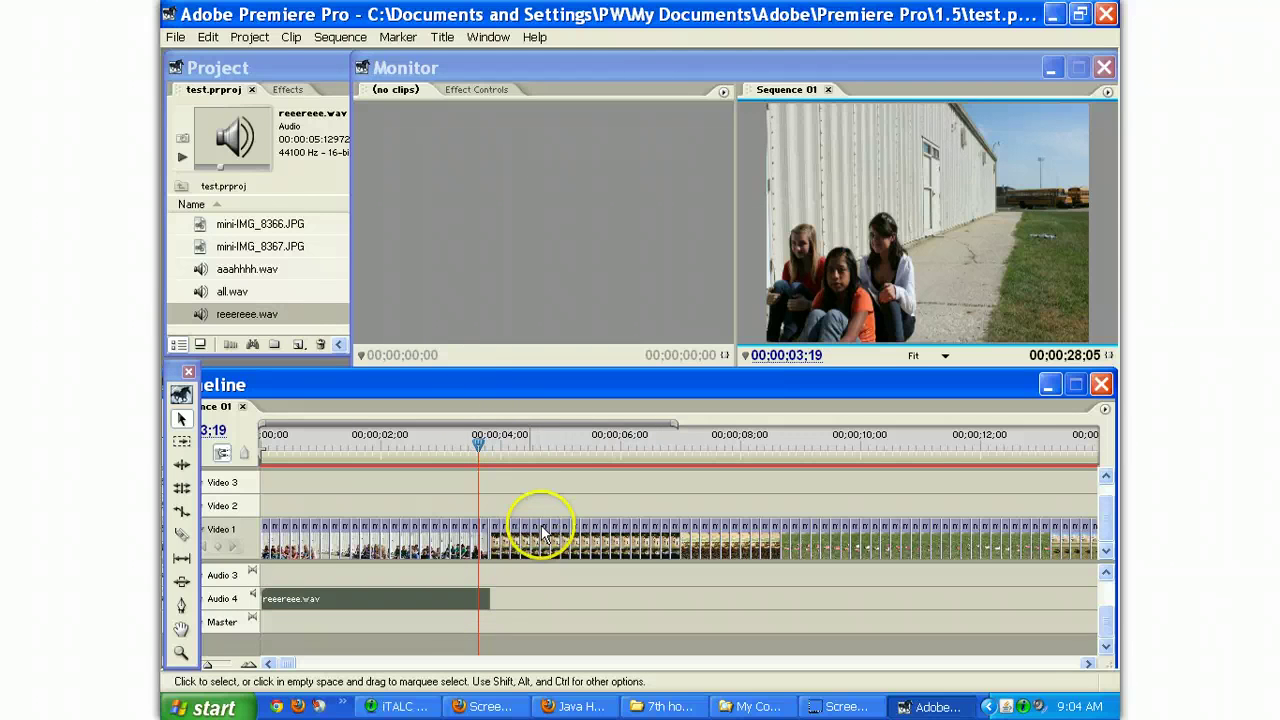
mouse_move(478, 462)
left_mouse_down()
mouse_move(1120, 477)
mouse_move(1070, 466)
mouse_move(1119, 461)
mouse_move(1080, 440)
mouse_move(1097, 449)
mouse_move(938, 450)
left_mouse_up()
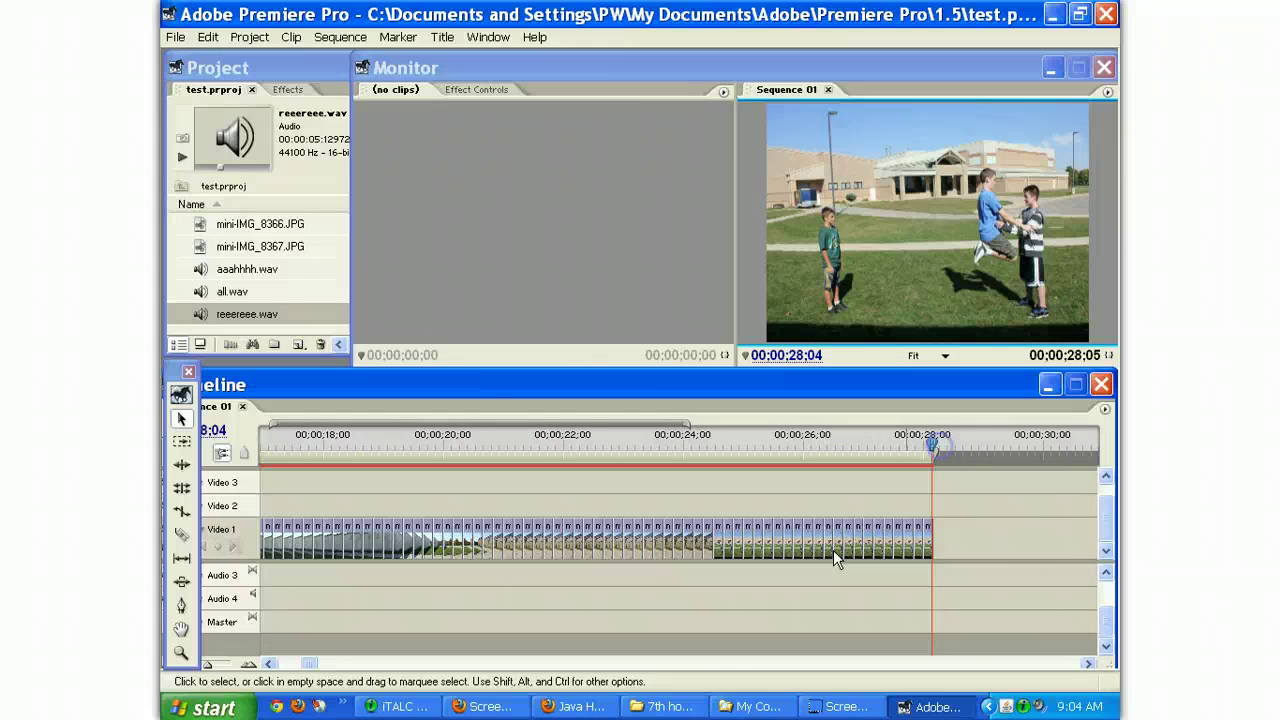
- Park the playhead just past the final photo frame at 00;00;28;04
left_click(400, 38)
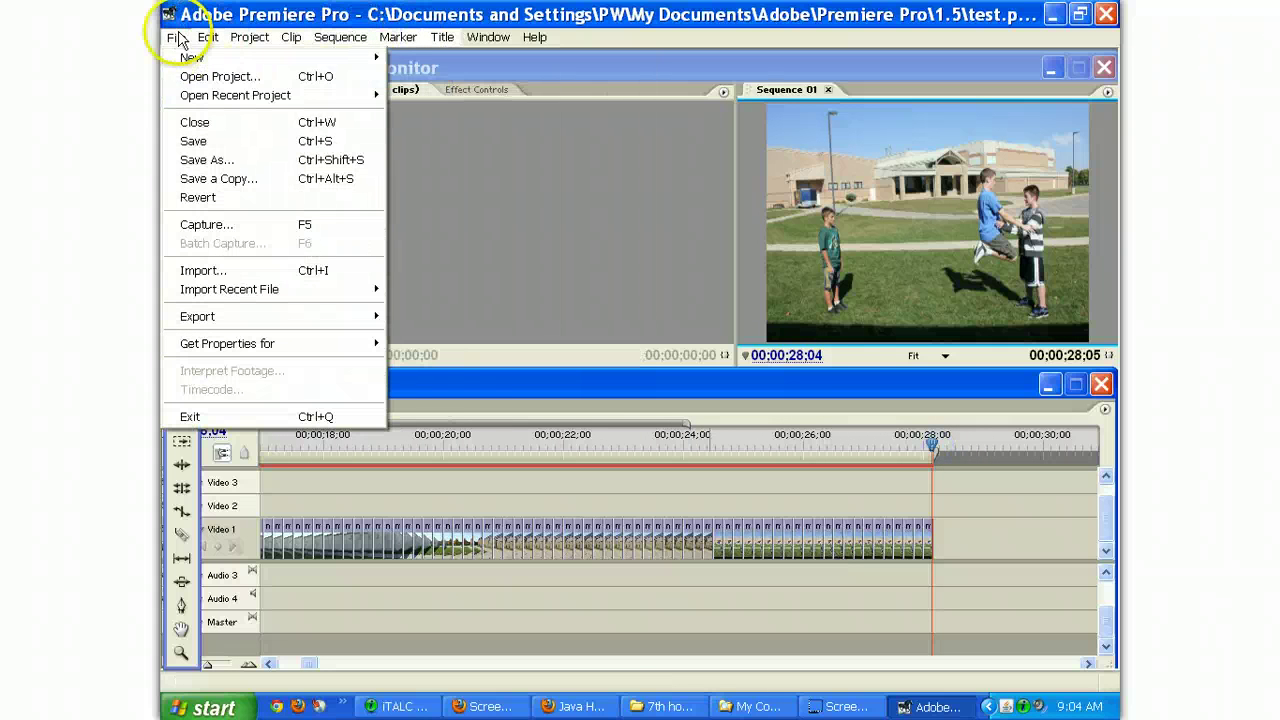
mouse_move(185, 57)
left_click(463, 132)
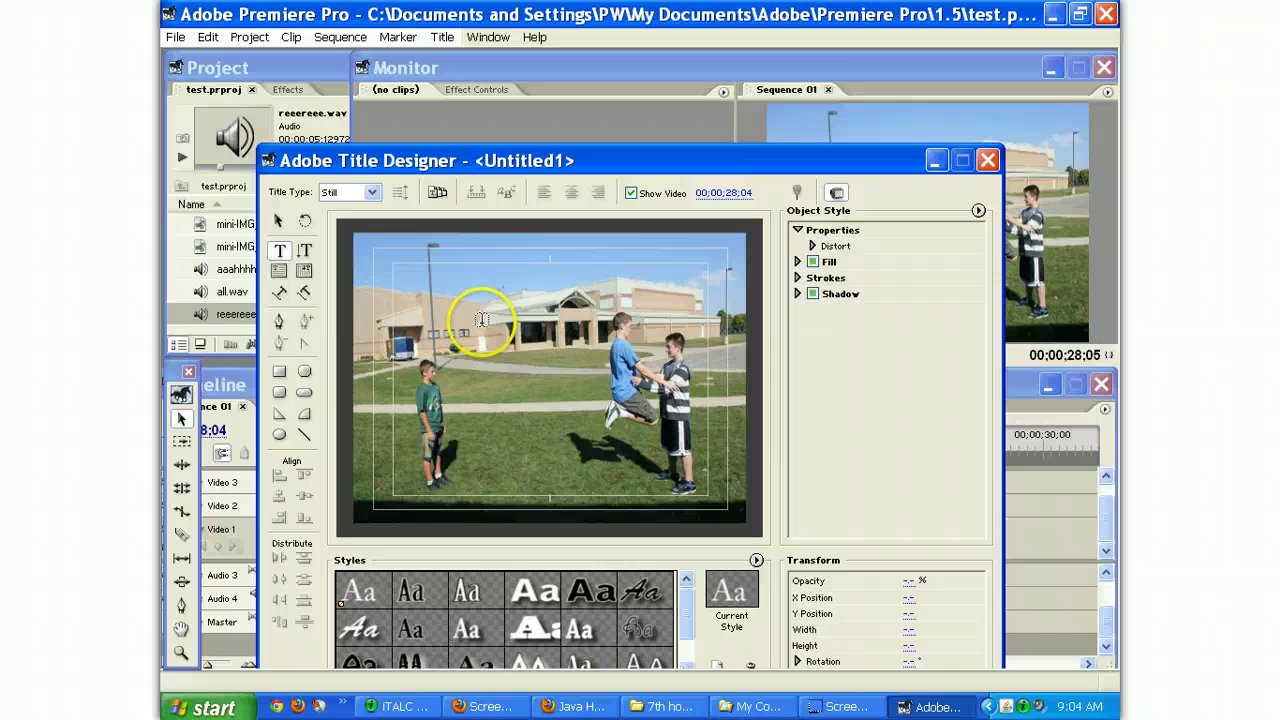
left_click(987, 160)
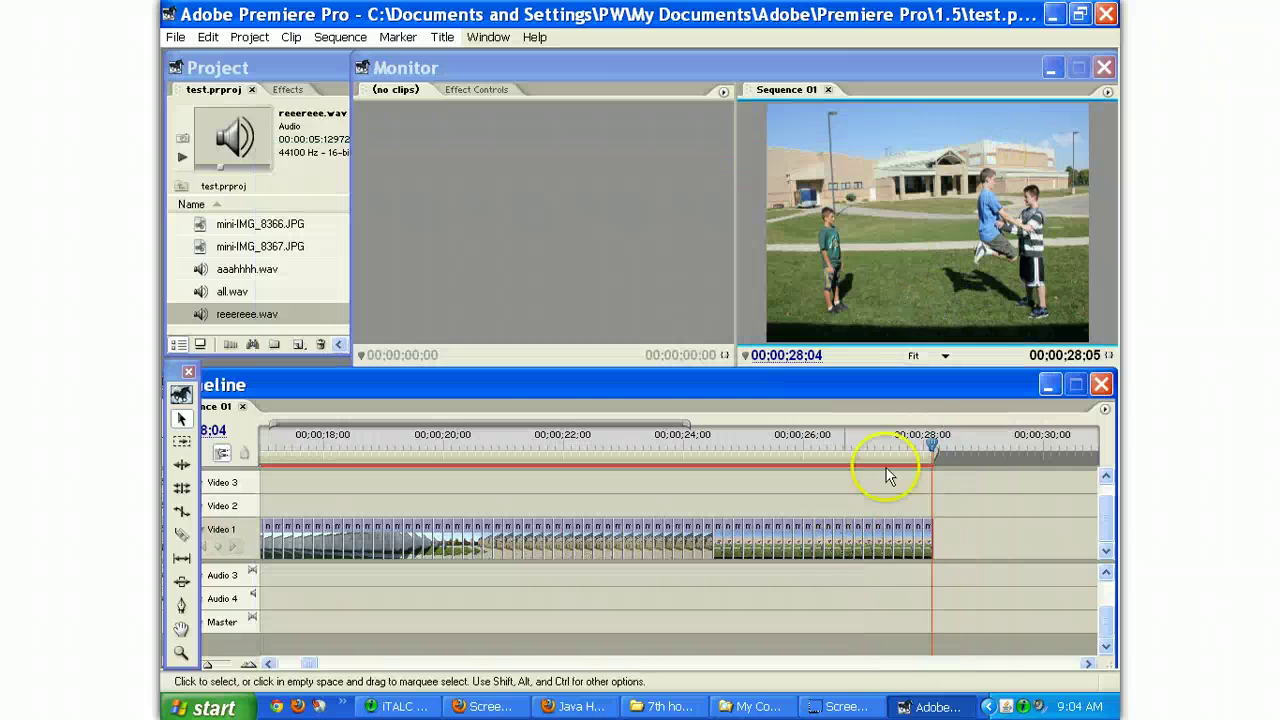
left_click(940, 447)
left_click(950, 538)
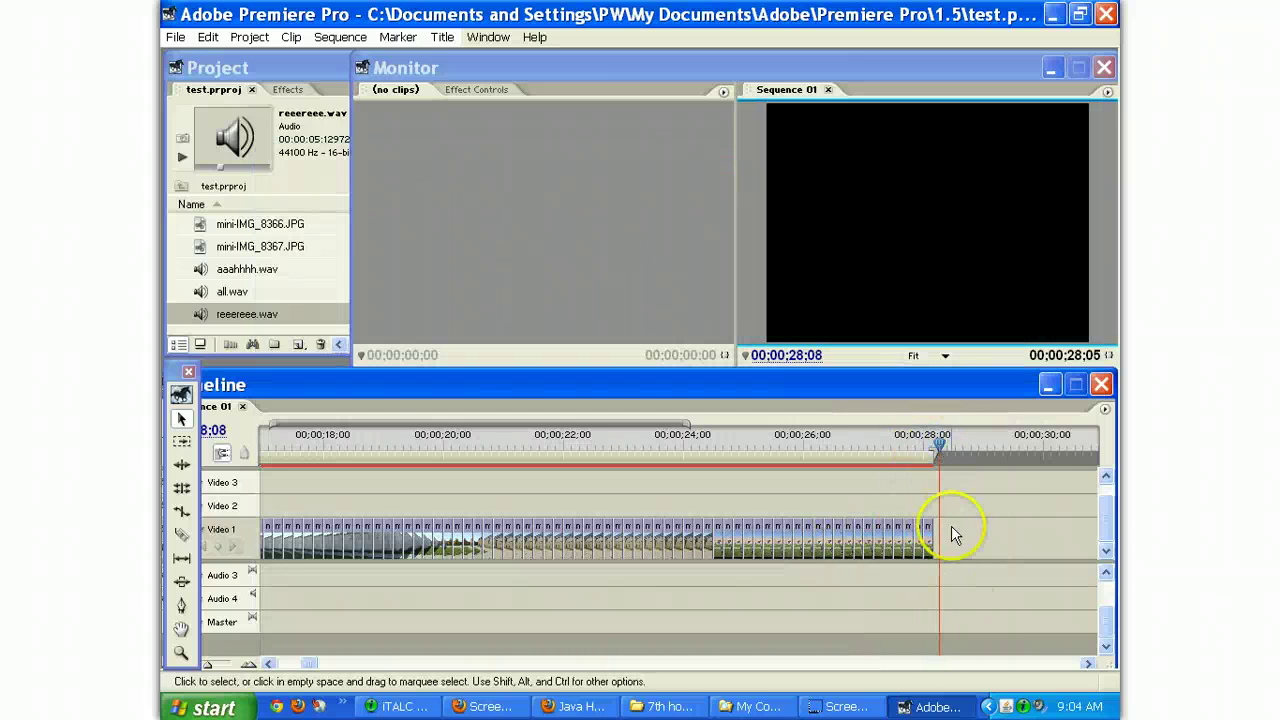
- Create a new title and type the text 'fasdfasdf' on its canvas
left_click(176, 37)
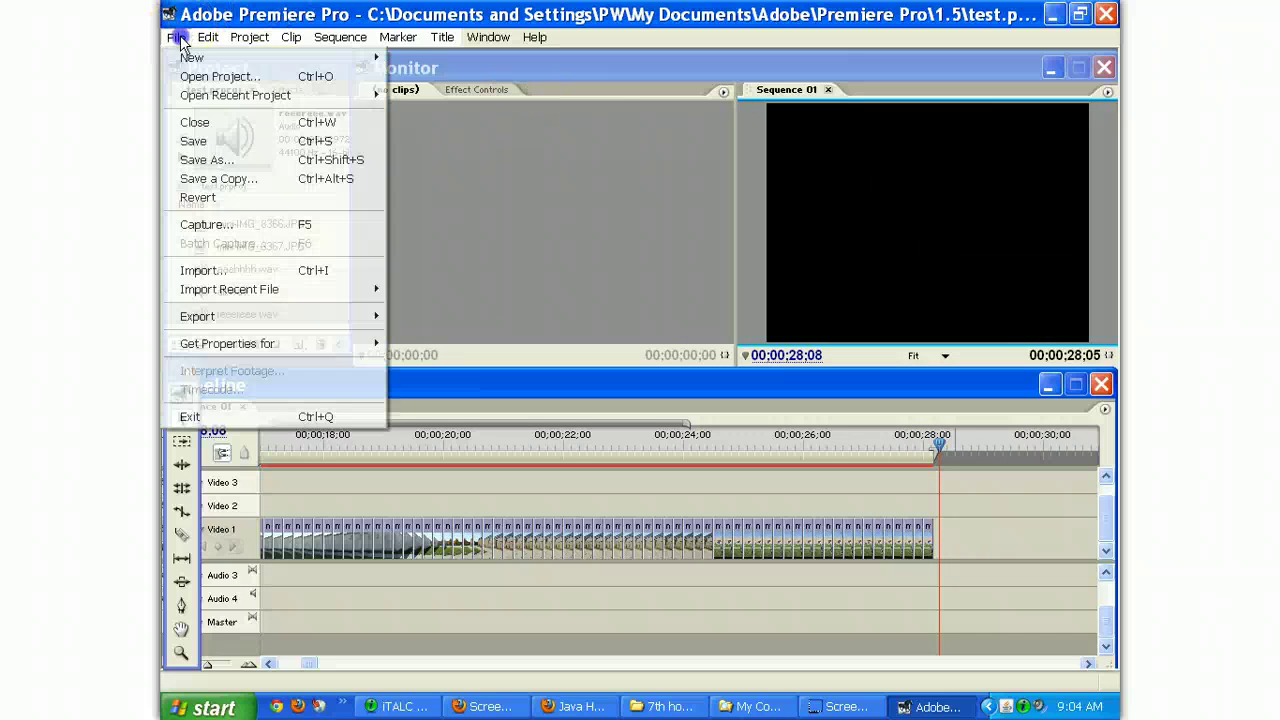
mouse_move(192, 57)
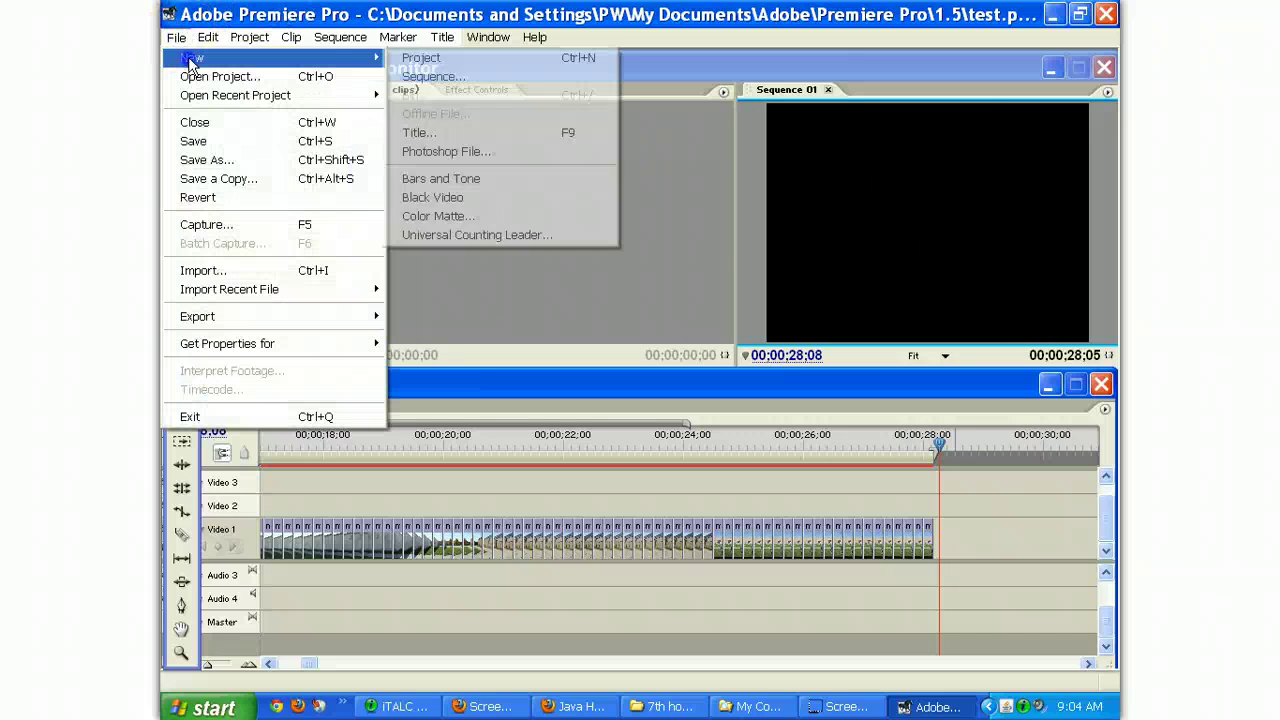
left_click(437, 132)
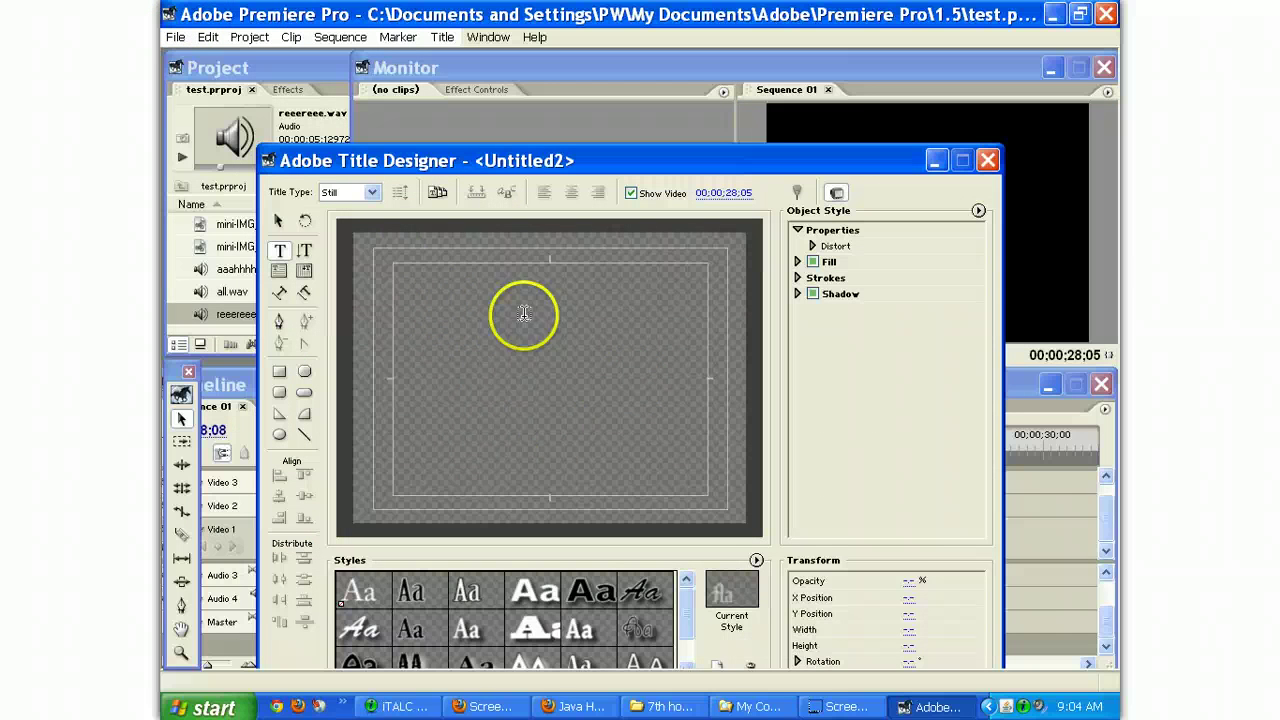
left_click(281, 250)
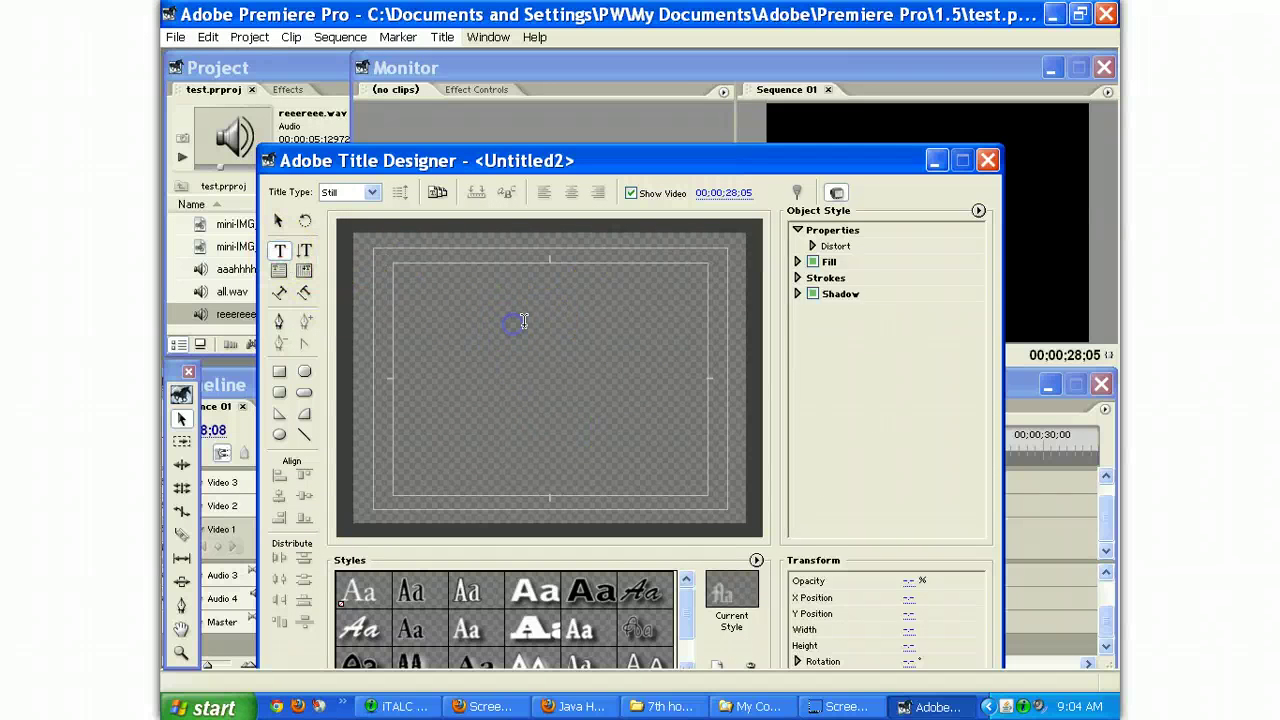
left_click(515, 321)
type("fasdfasdf")
left_click(736, 316)
- Set the text to font size 69 with light blue fill 8CDDFF, moved top-left
left_click(917, 260)
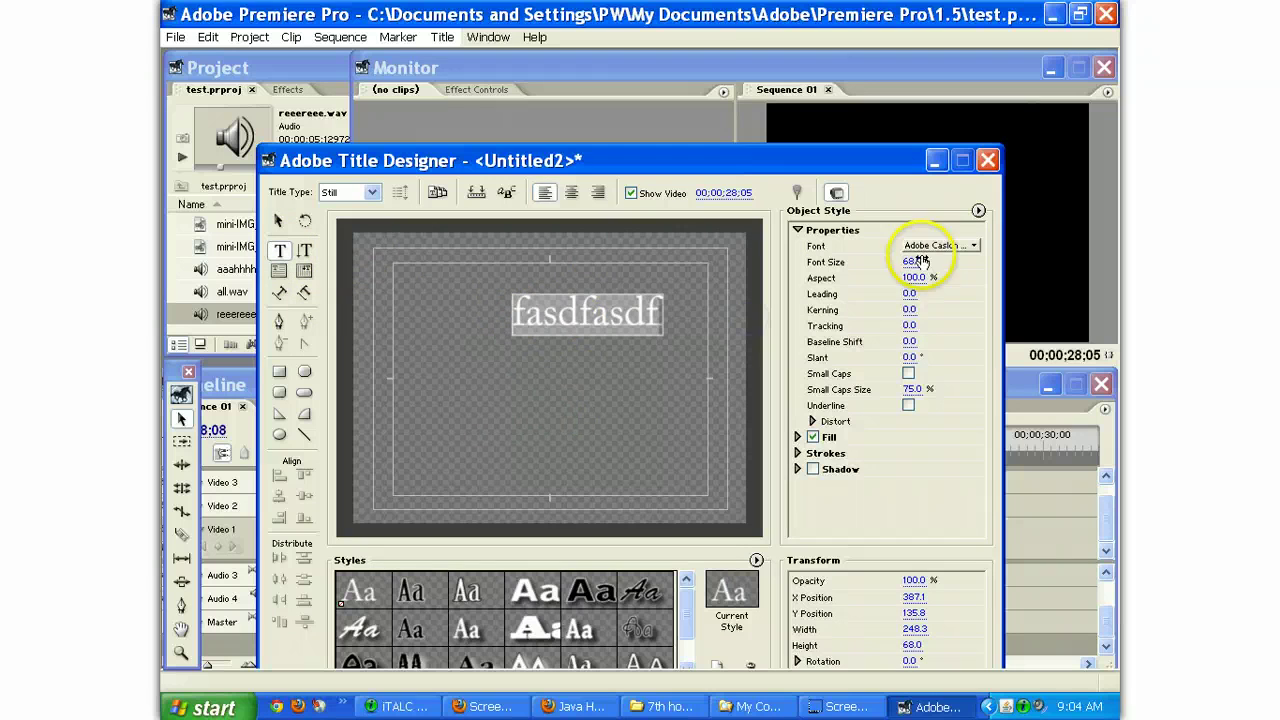
left_click_drag(928, 262, 931, 262)
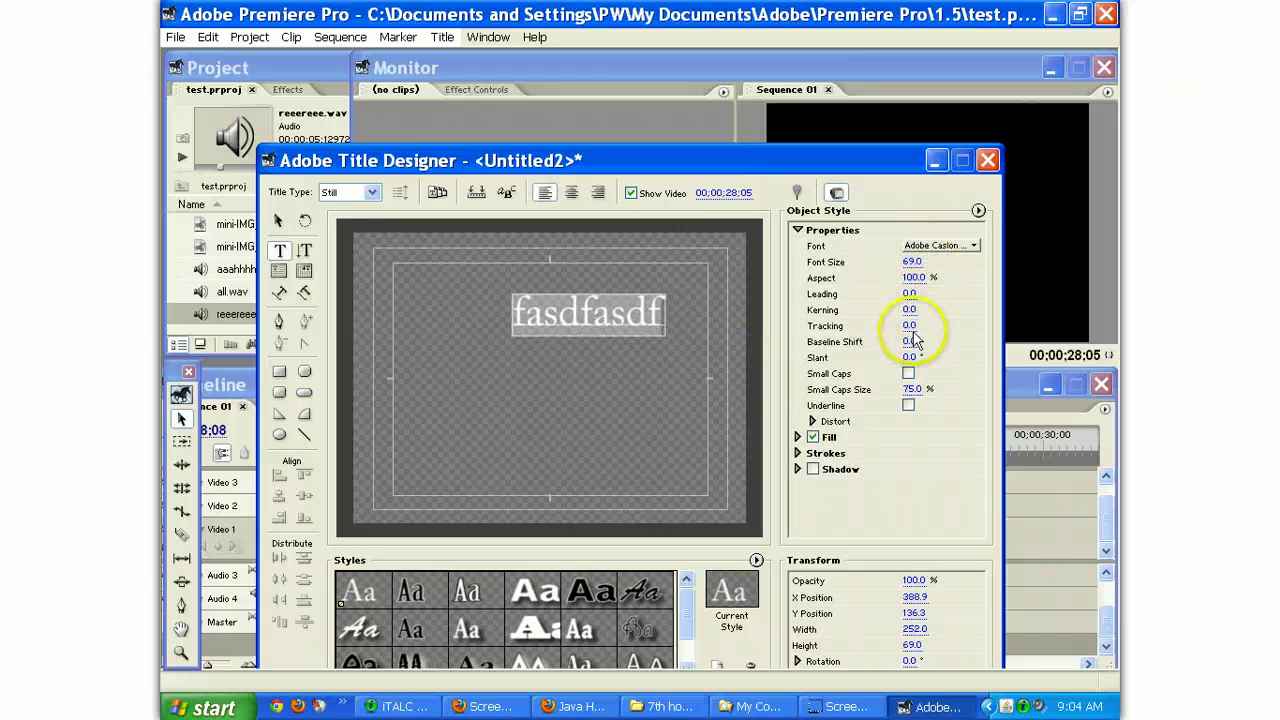
left_click(798, 437)
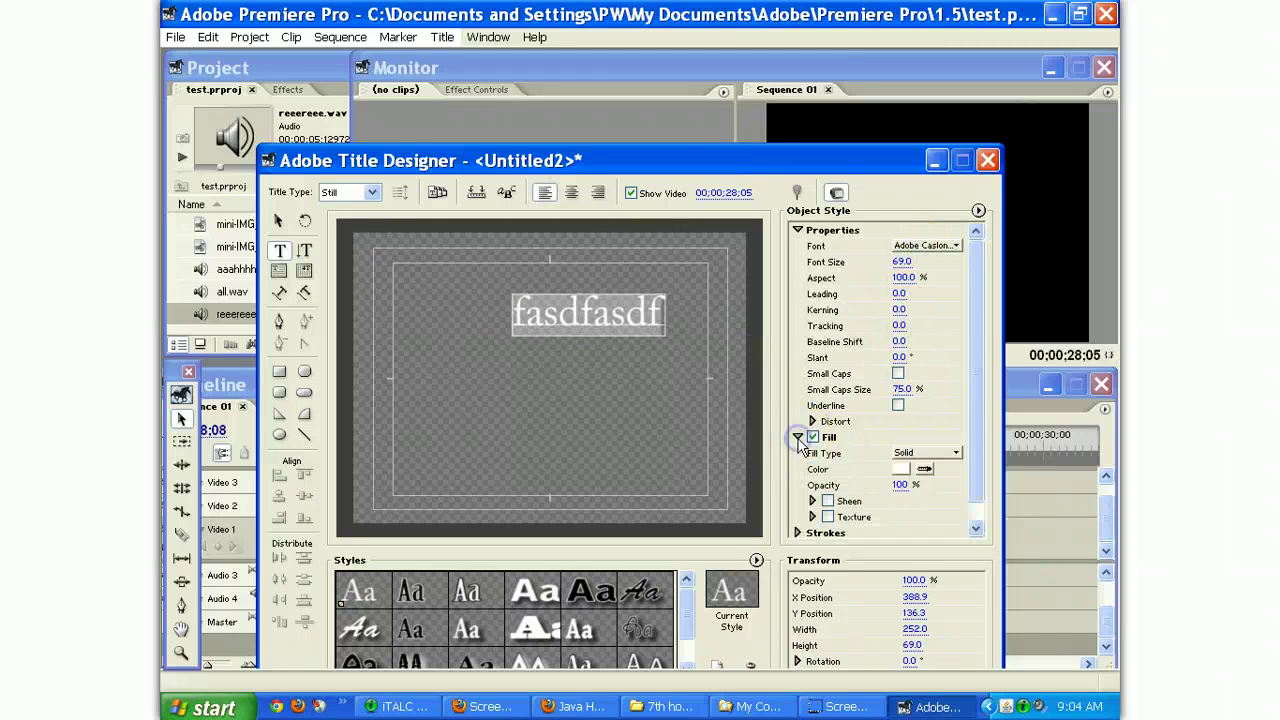
left_click(897, 472)
mouse_move(624, 384)
left_mouse_down()
mouse_move(563, 391)
mouse_move(508, 492)
left_mouse_up()
left_click(680, 318)
left_click_drag(680, 320, 684, 380)
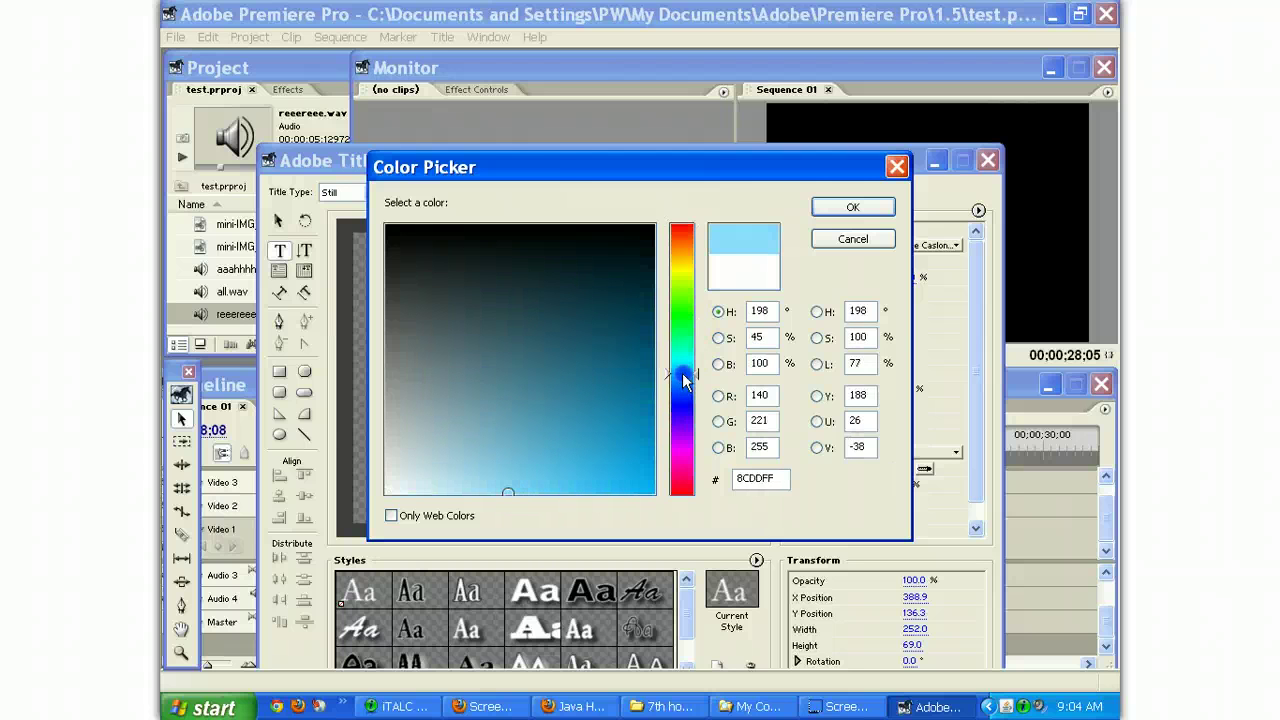
left_click(848, 208)
left_click(607, 395)
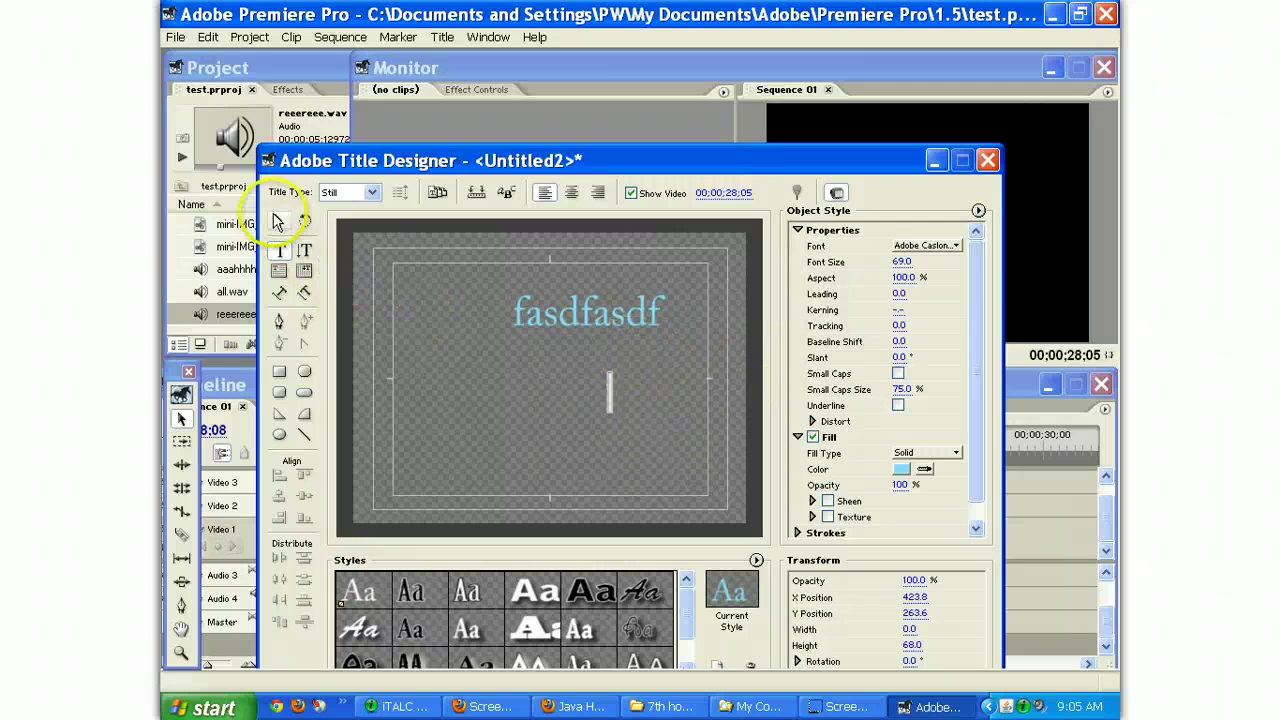
left_click_drag(612, 323, 500, 298)
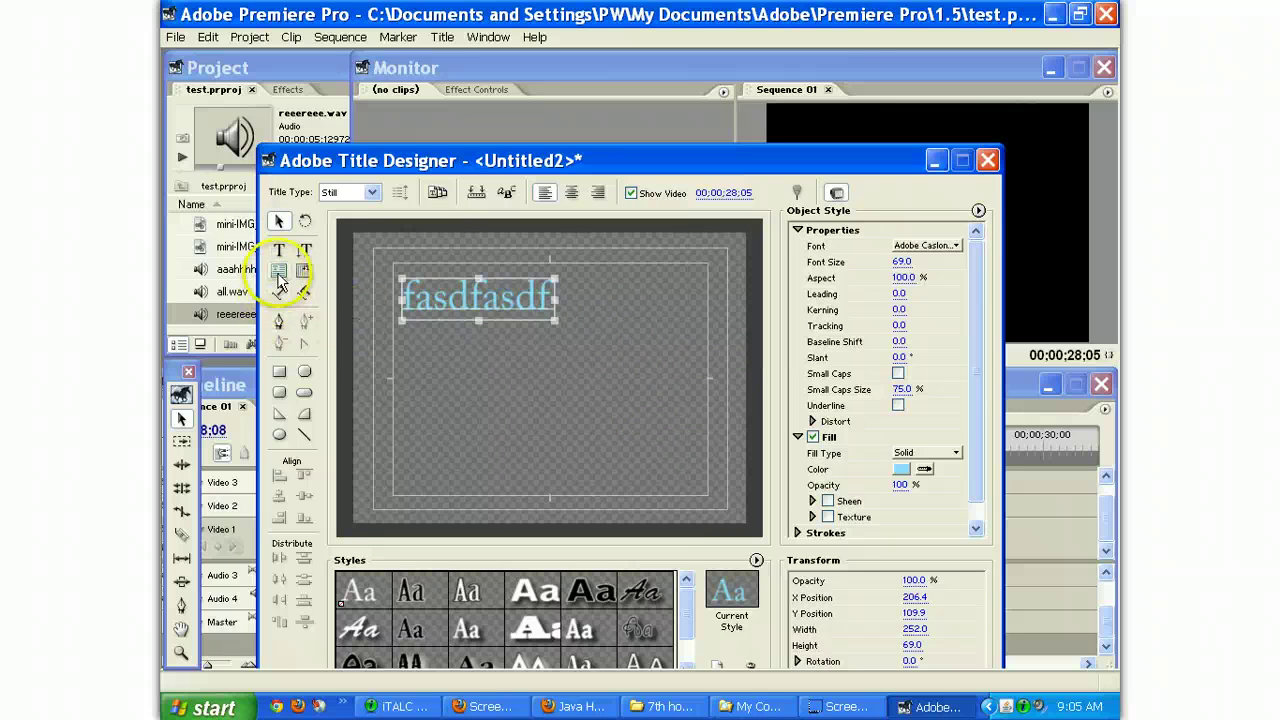
- Draw a curved pen line beneath the fasdfasdf text, then reselect the text
left_click(280, 321)
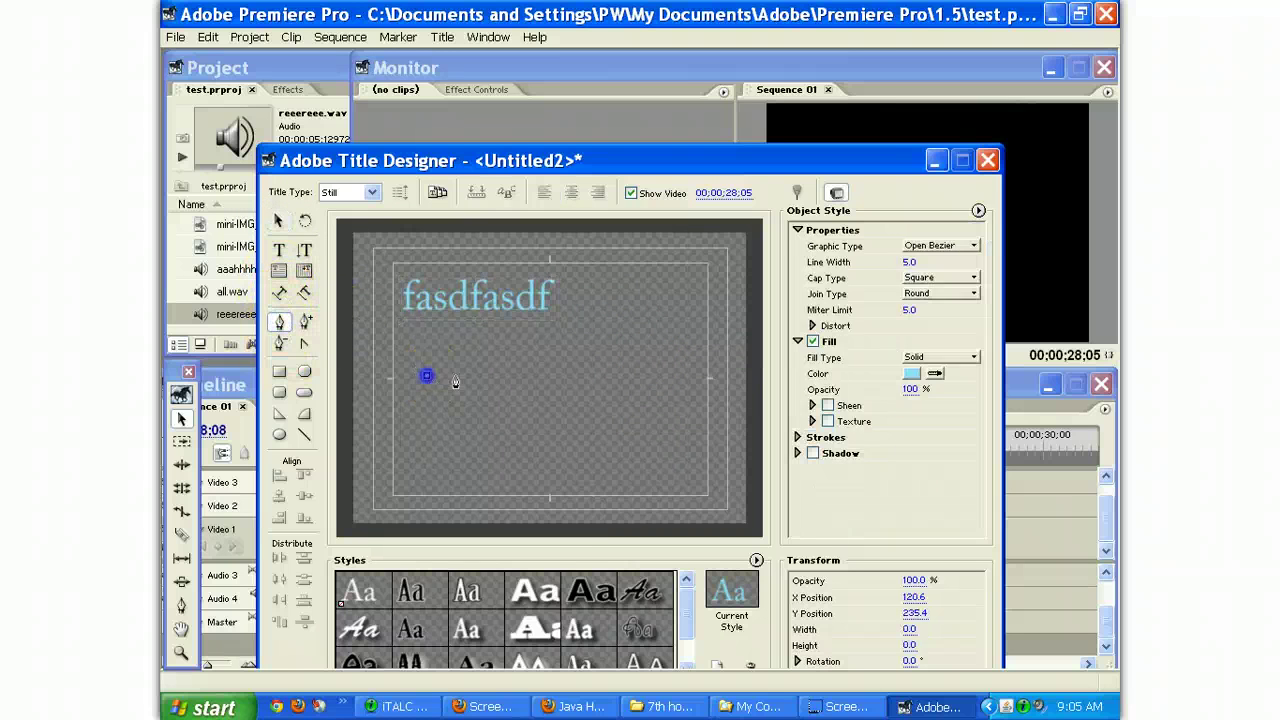
left_click(426, 376)
left_click_drag(577, 427, 723, 429)
mouse_move(622, 340)
left_mouse_down()
mouse_move(623, 352)
mouse_move(547, 343)
left_mouse_up()
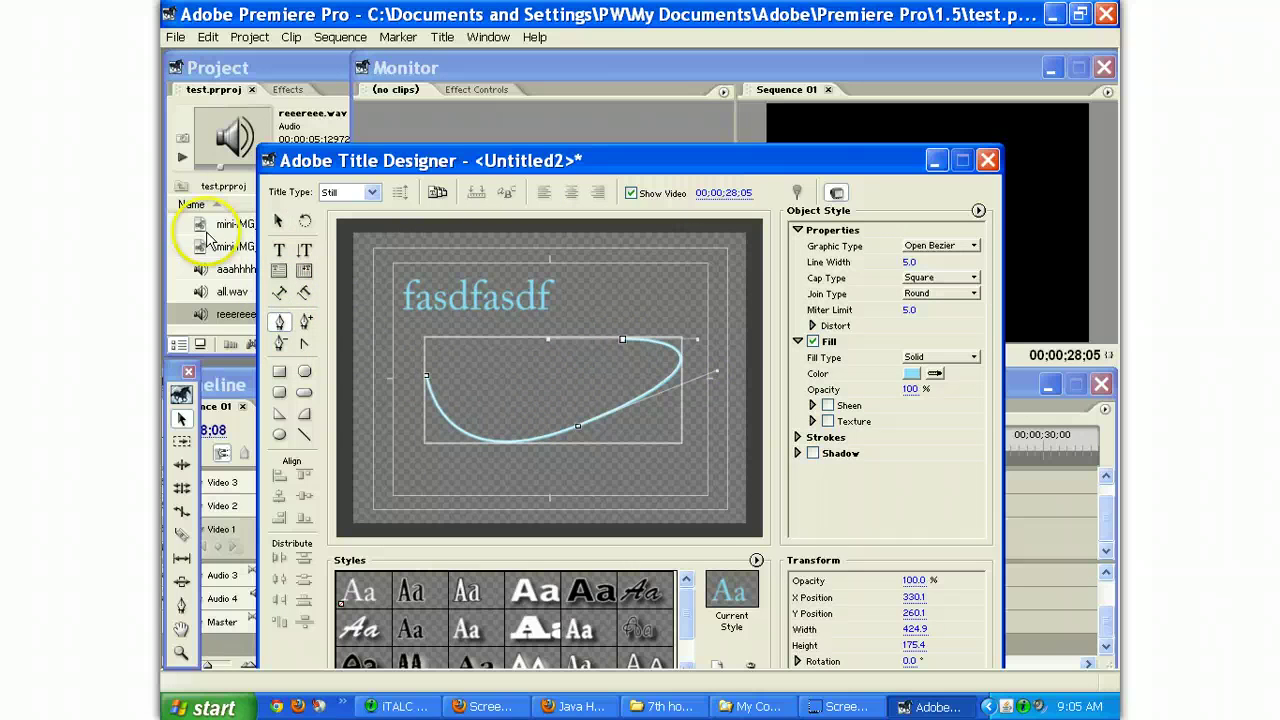
left_click(279, 221)
left_click(736, 240)
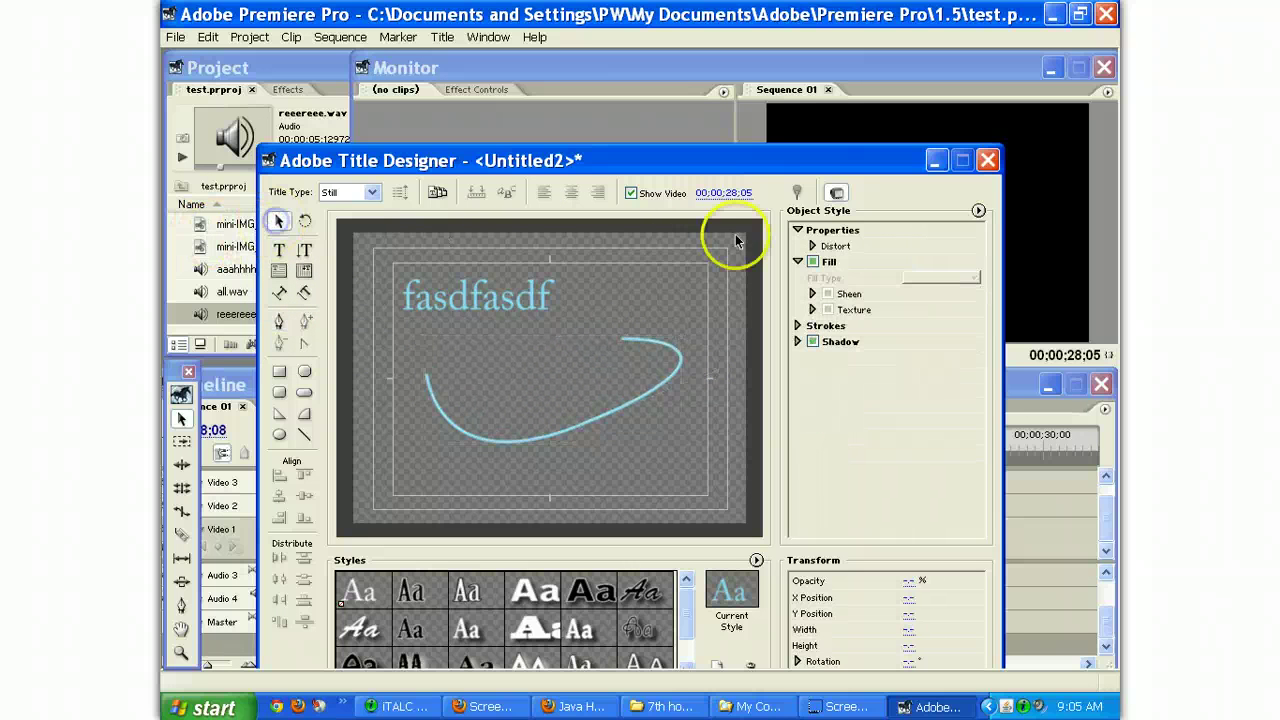
left_click(563, 287)
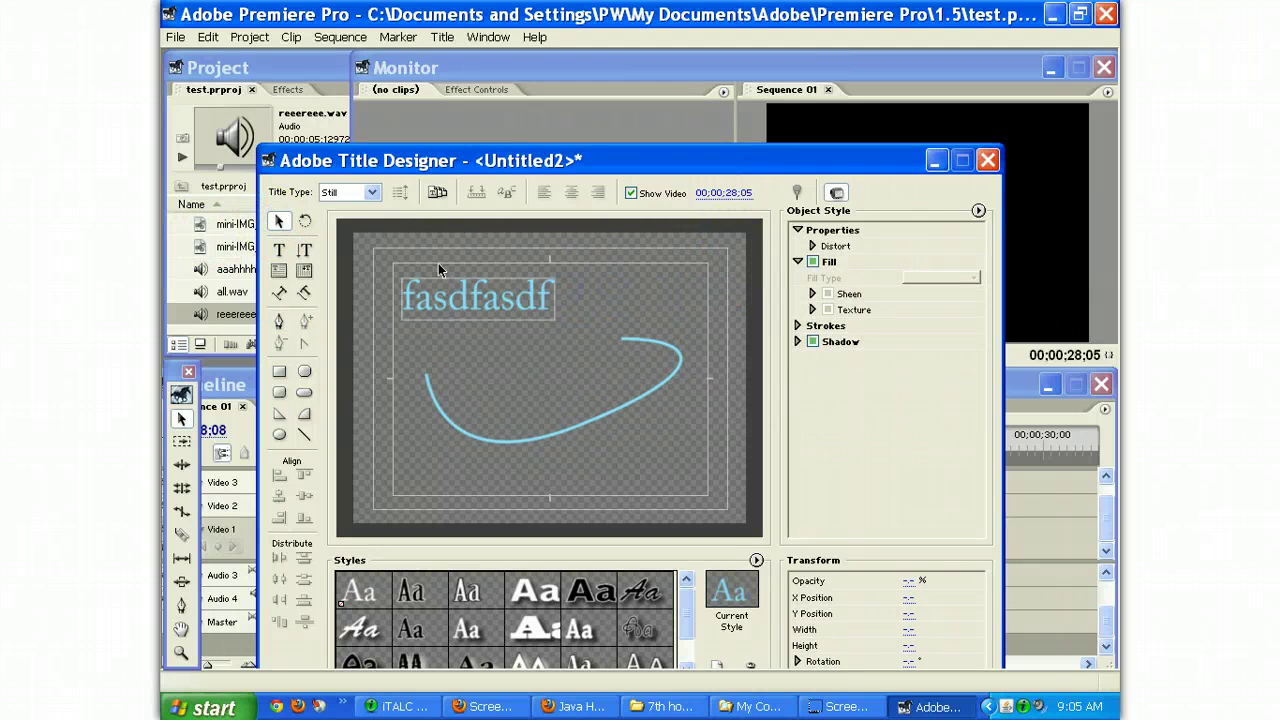
left_click(370, 195)
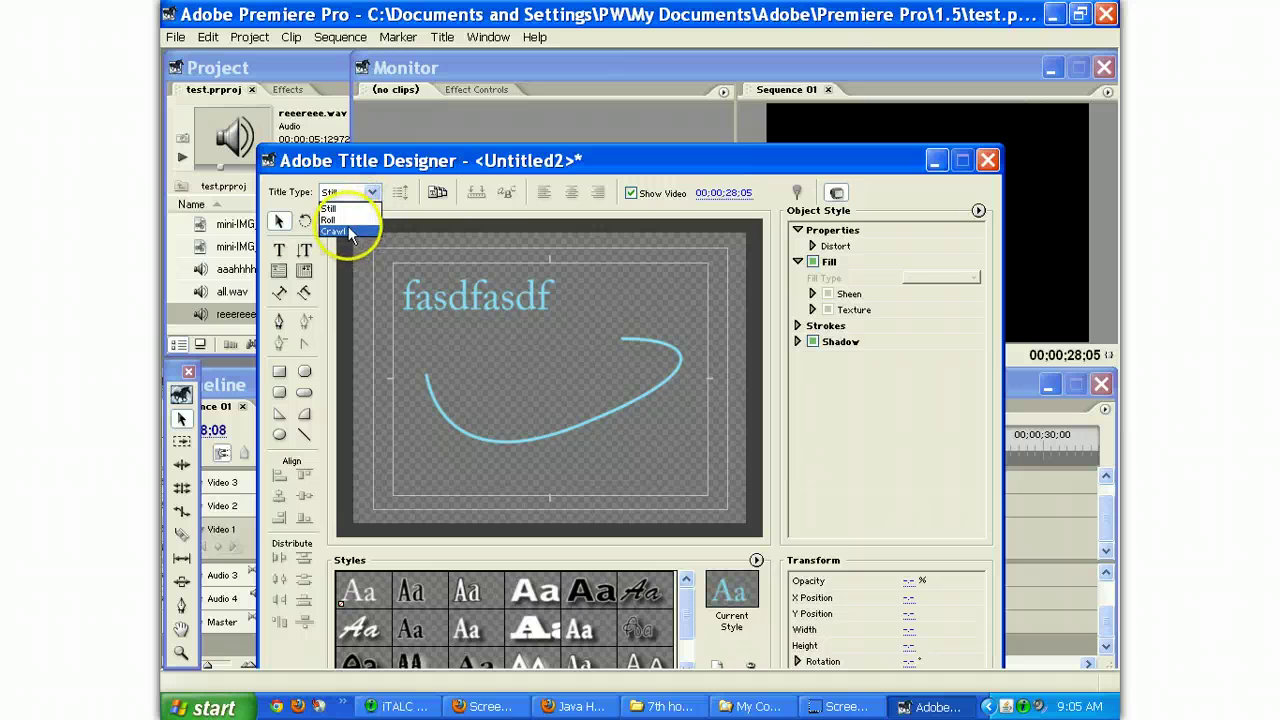
left_click(481, 333)
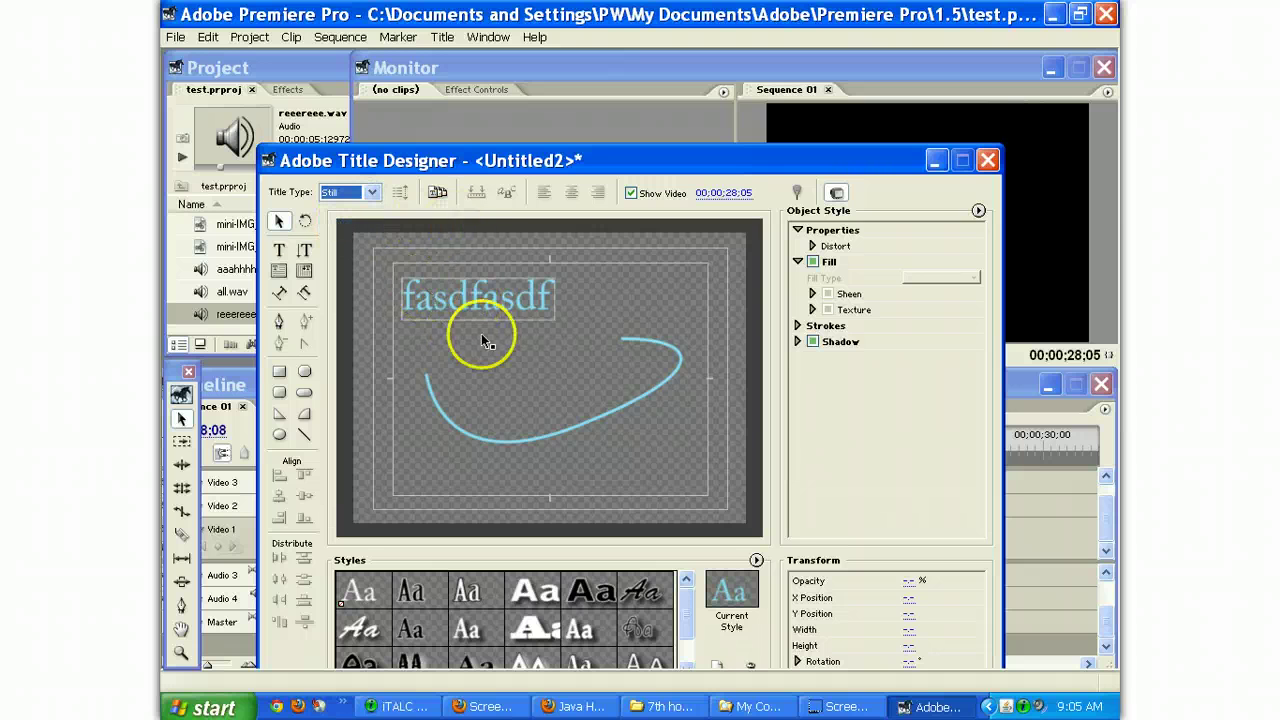
- Save the title as Untitled2 while closing the title designer
left_click(988, 160)
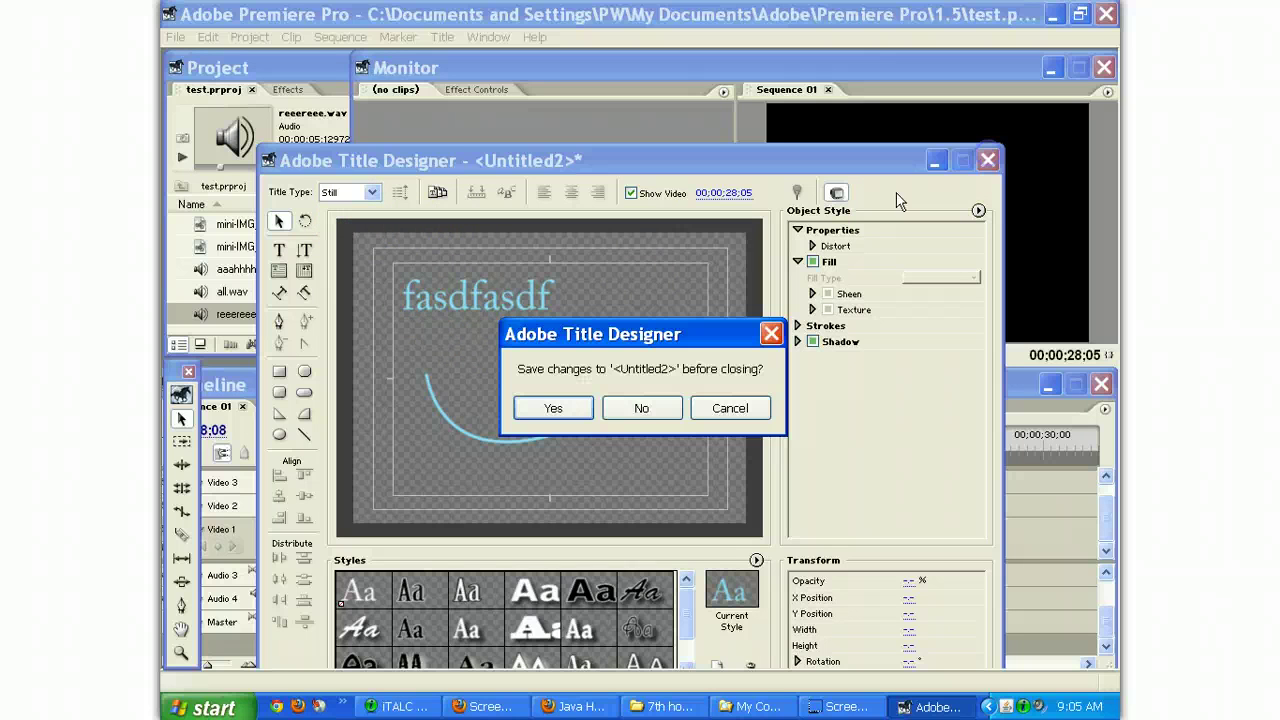
left_click(576, 409)
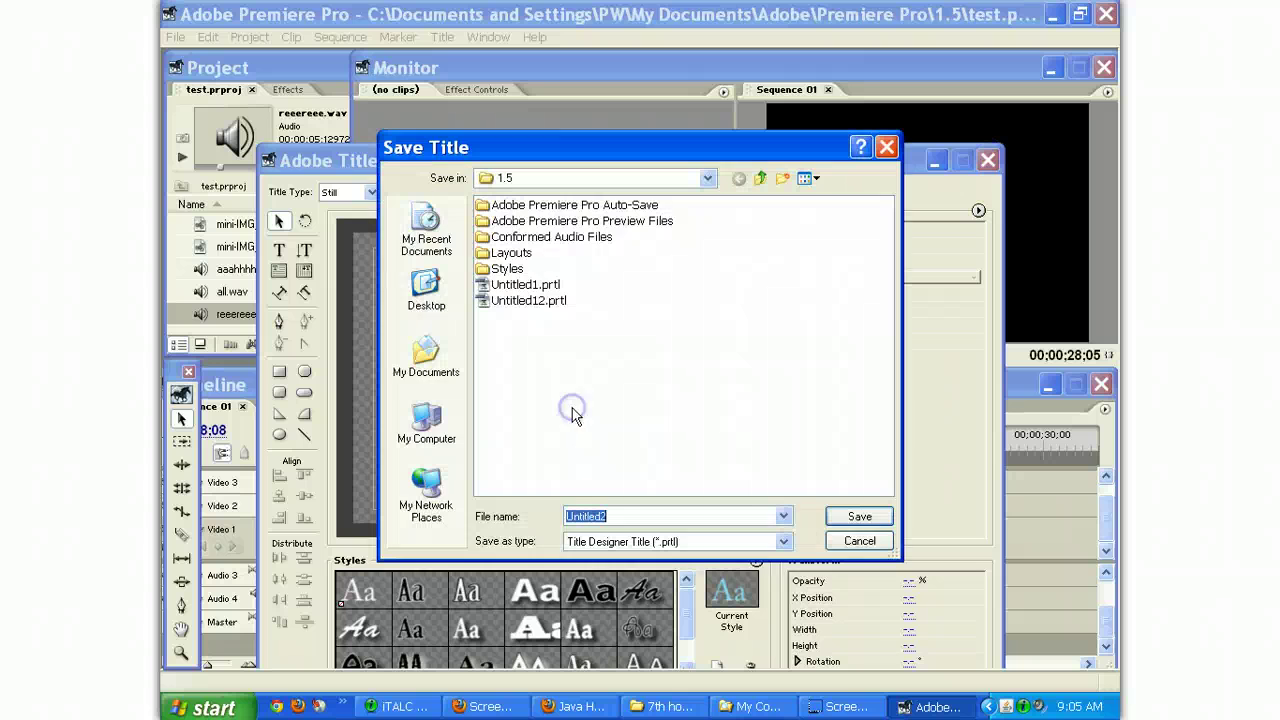
left_click(858, 517)
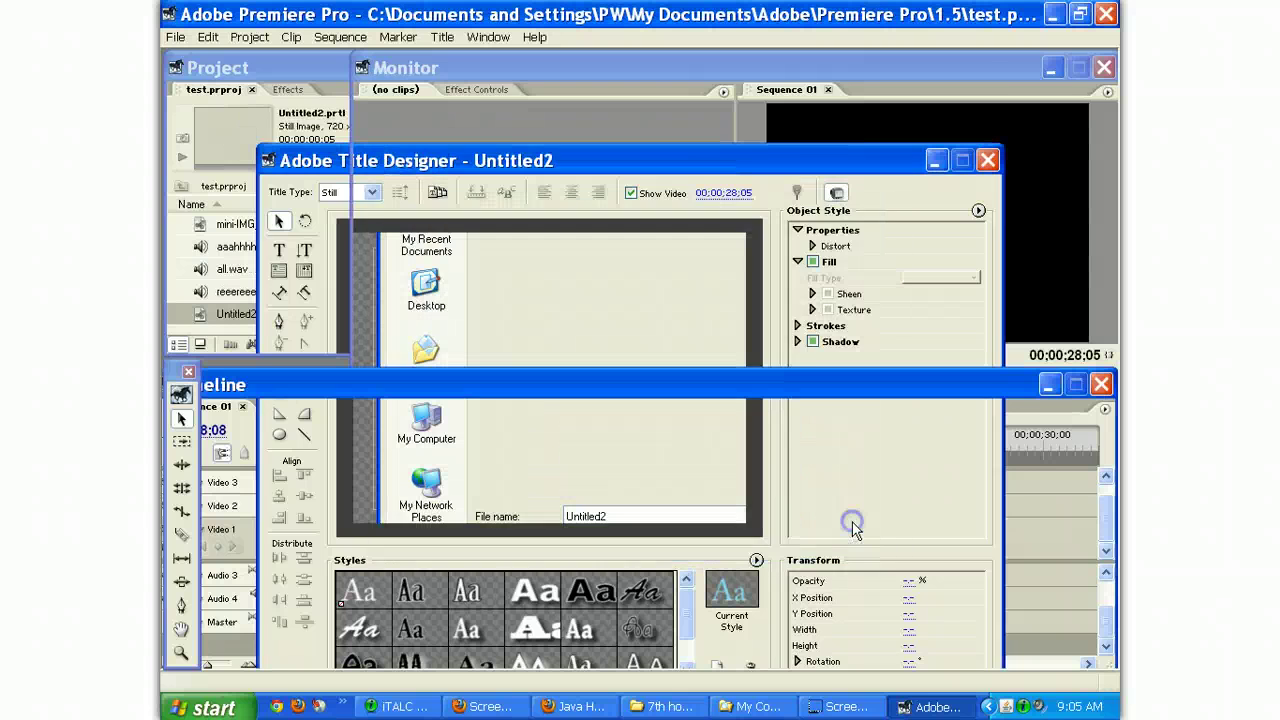
- Place Untitled2.prtl at the end of Video 1 and preview it
left_click(203, 318)
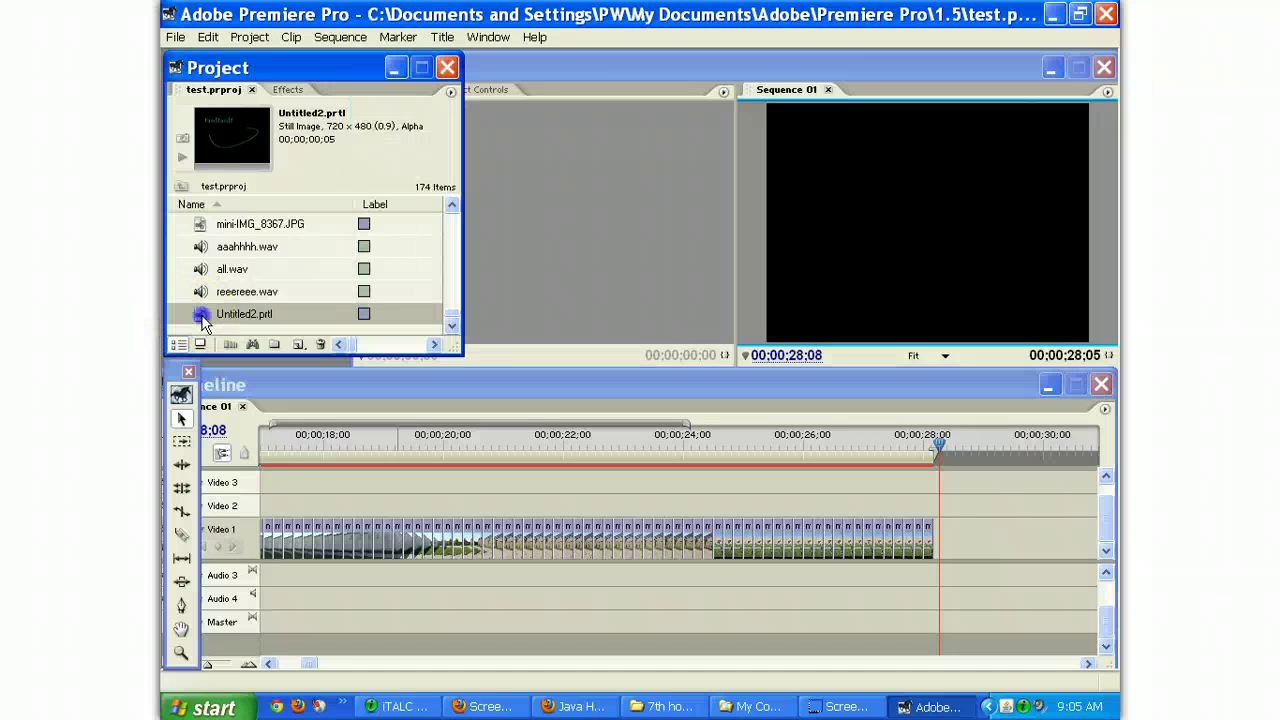
left_click_drag(912, 476, 960, 540)
left_click(938, 440)
left_click_drag(938, 441, 927, 441)
left_click(930, 447)
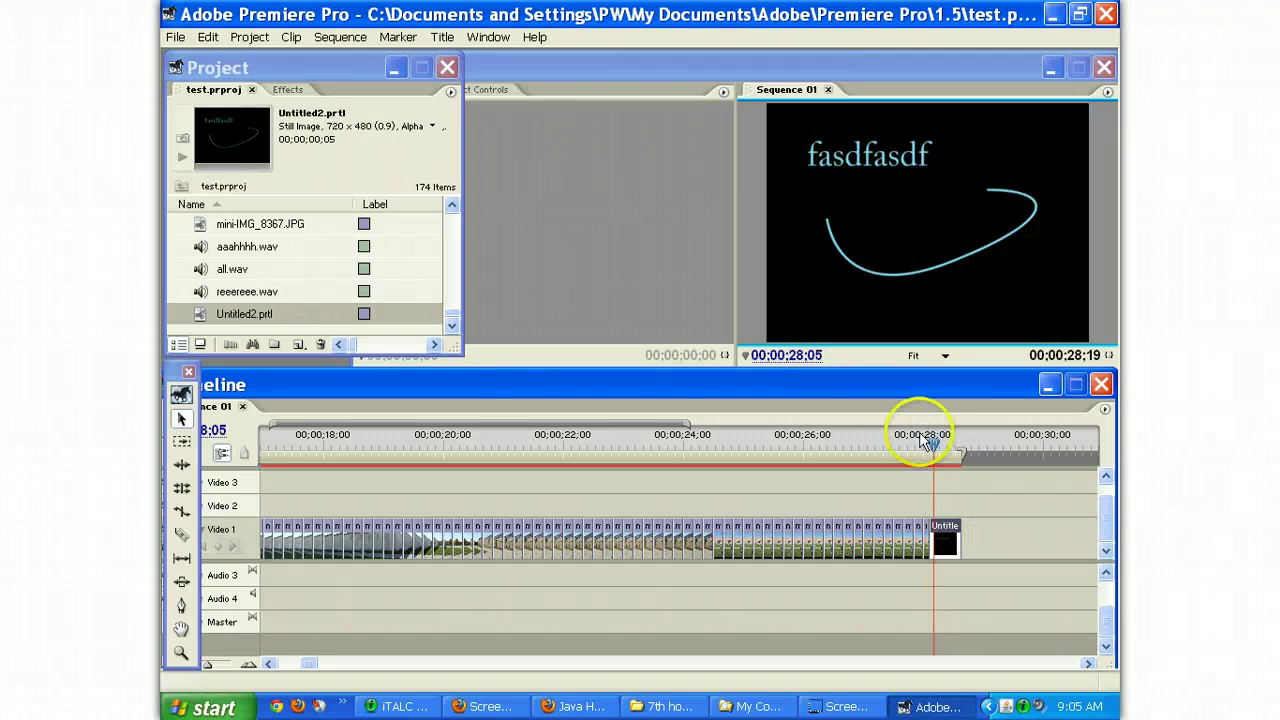
key("space")
- Position the title right after the last photo, extending it to 00;00;32;13
left_click_drag(960, 540, 940, 540)
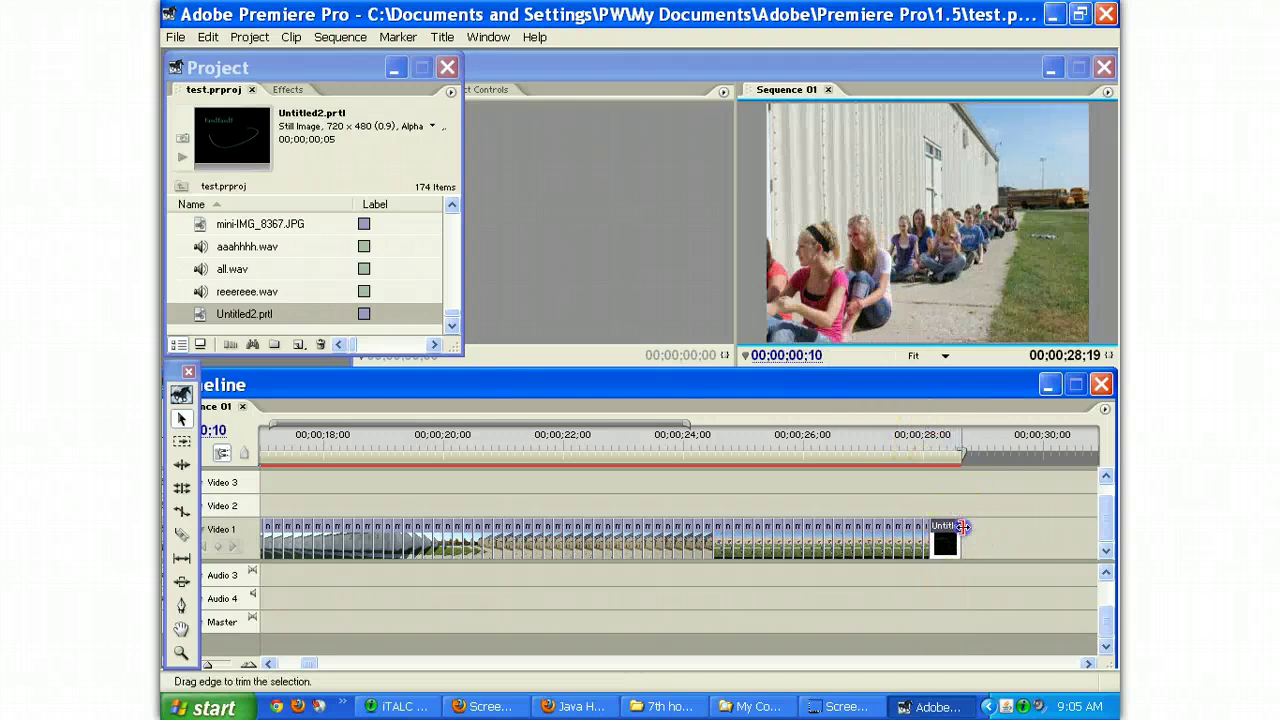
key("Home")
key("space")
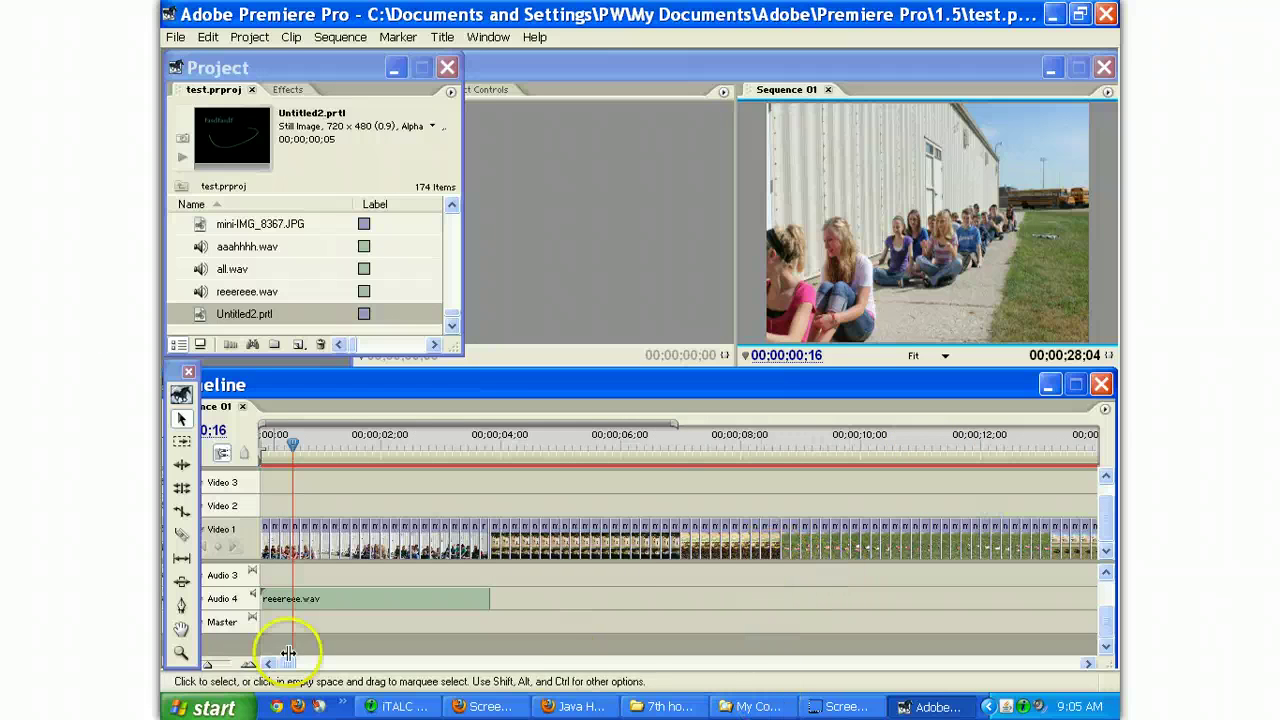
left_click(312, 664)
mouse_move(312, 664)
left_mouse_down()
mouse_move(334, 660)
mouse_move(314, 662)
left_mouse_up()
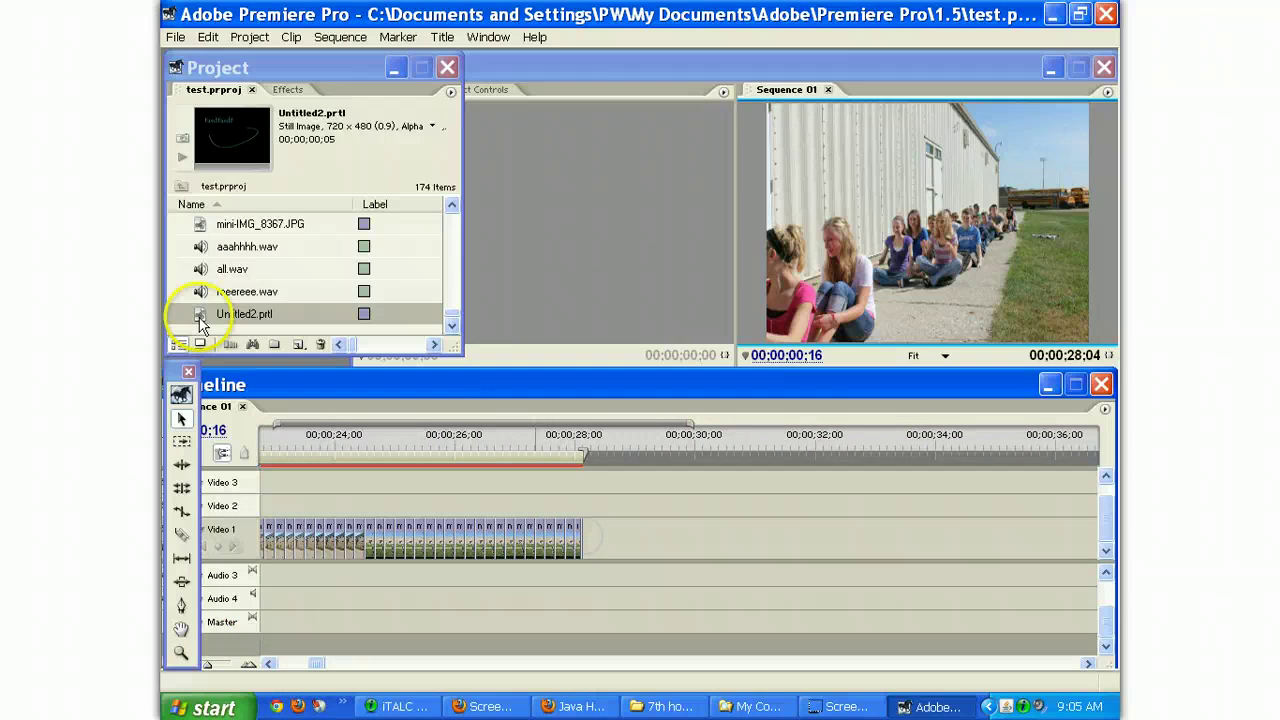
left_click_drag(200, 322, 840, 525)
left_click_drag(723, 440, 610, 445)
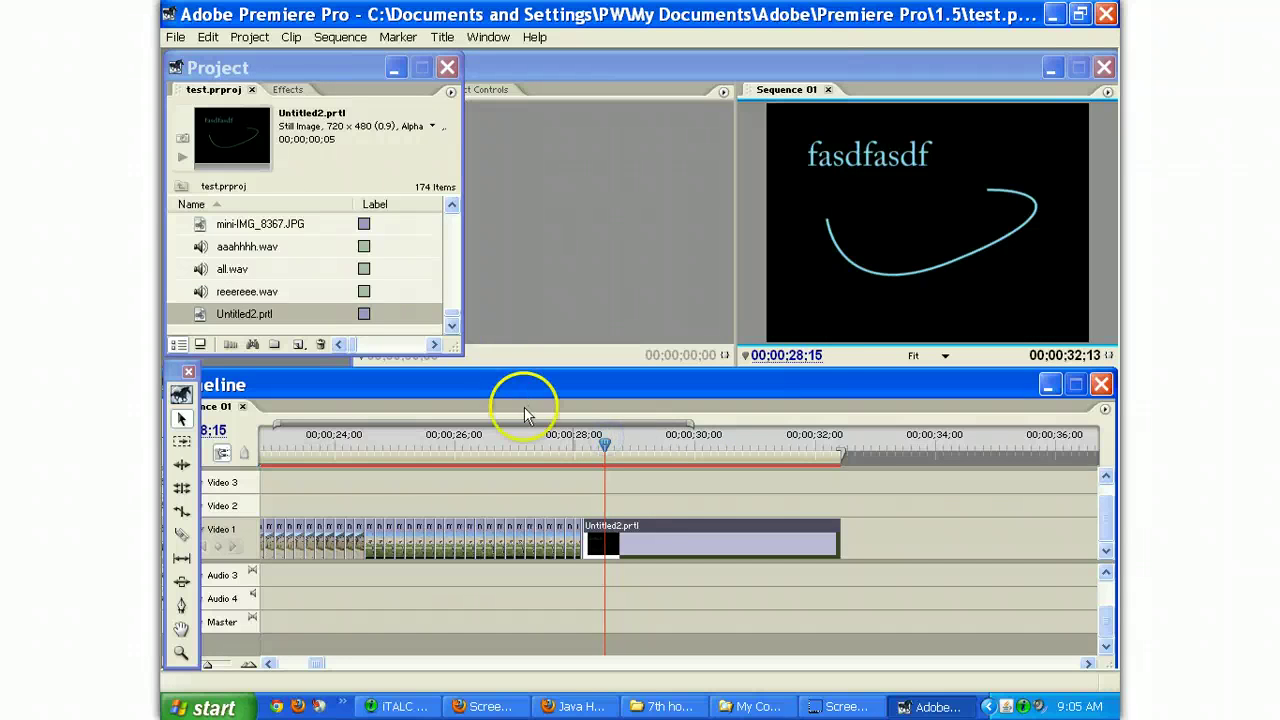
- Show the Effects list, briefly expanding and collapsing the Video Effects folder
left_click(287, 89)
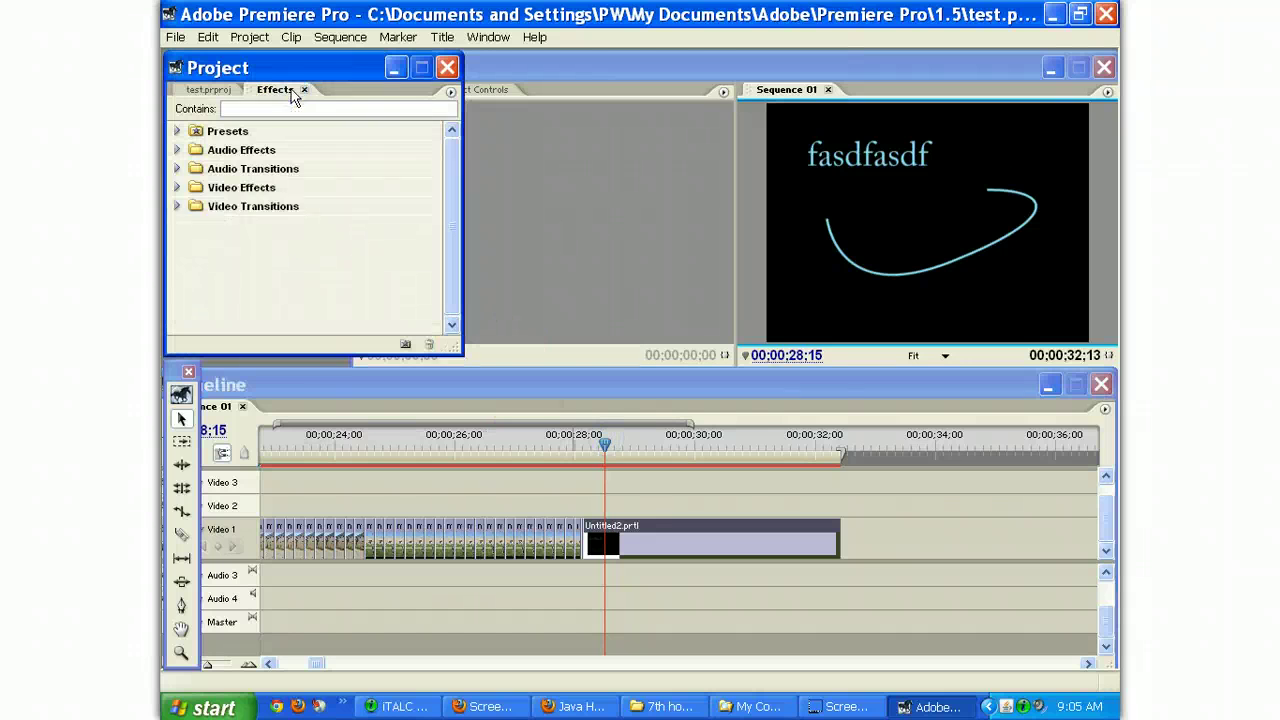
left_click(177, 188)
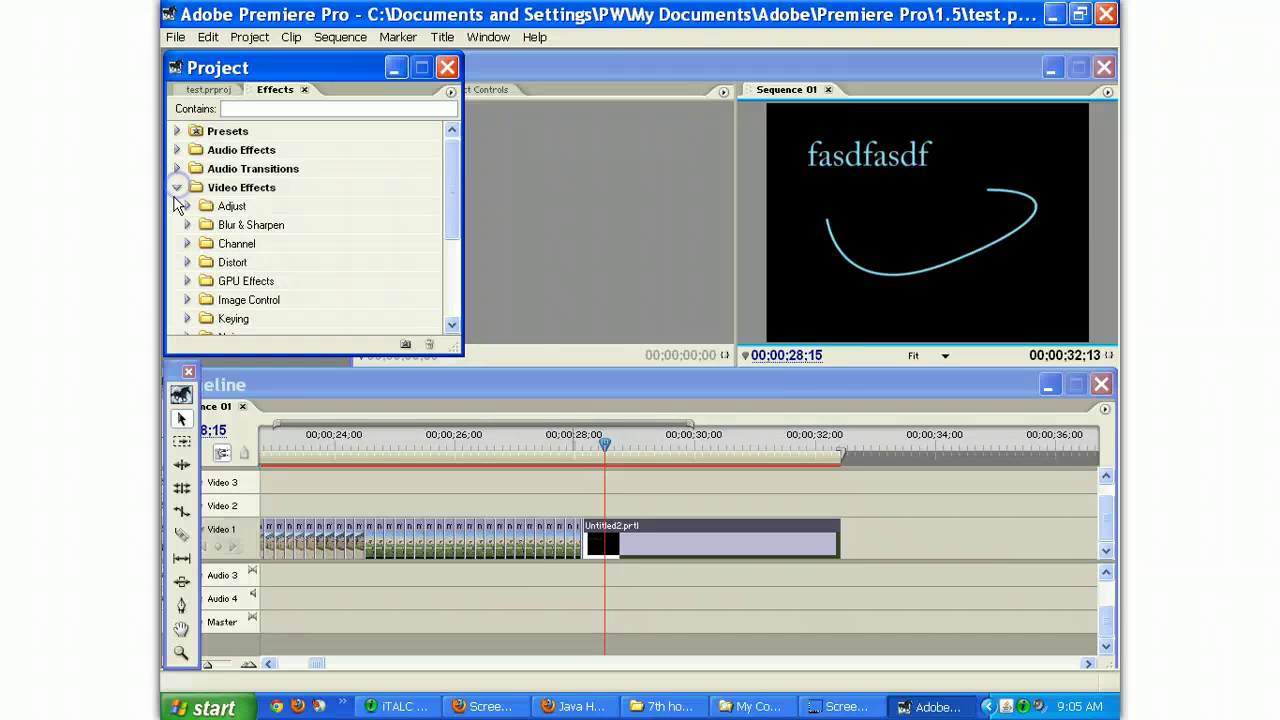
left_click(177, 188)
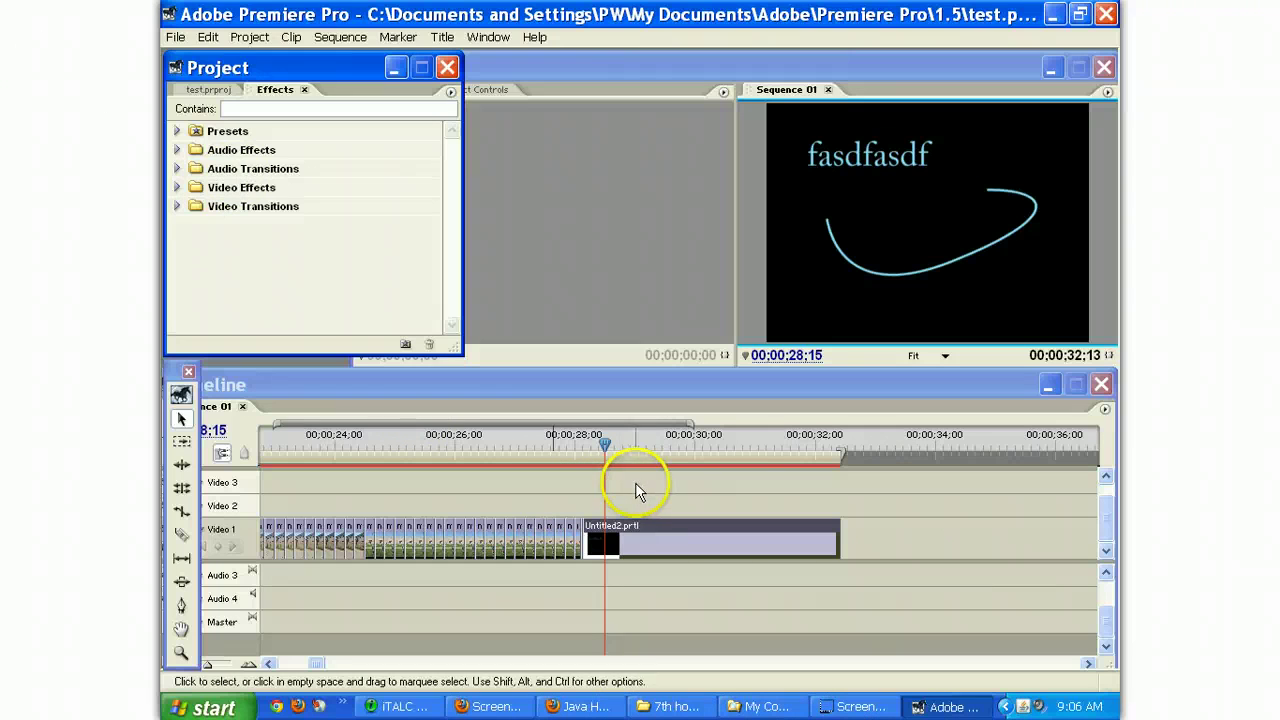
- Begin exporting the sequence as the movie test.avi and open its export settings
left_click(172, 38)
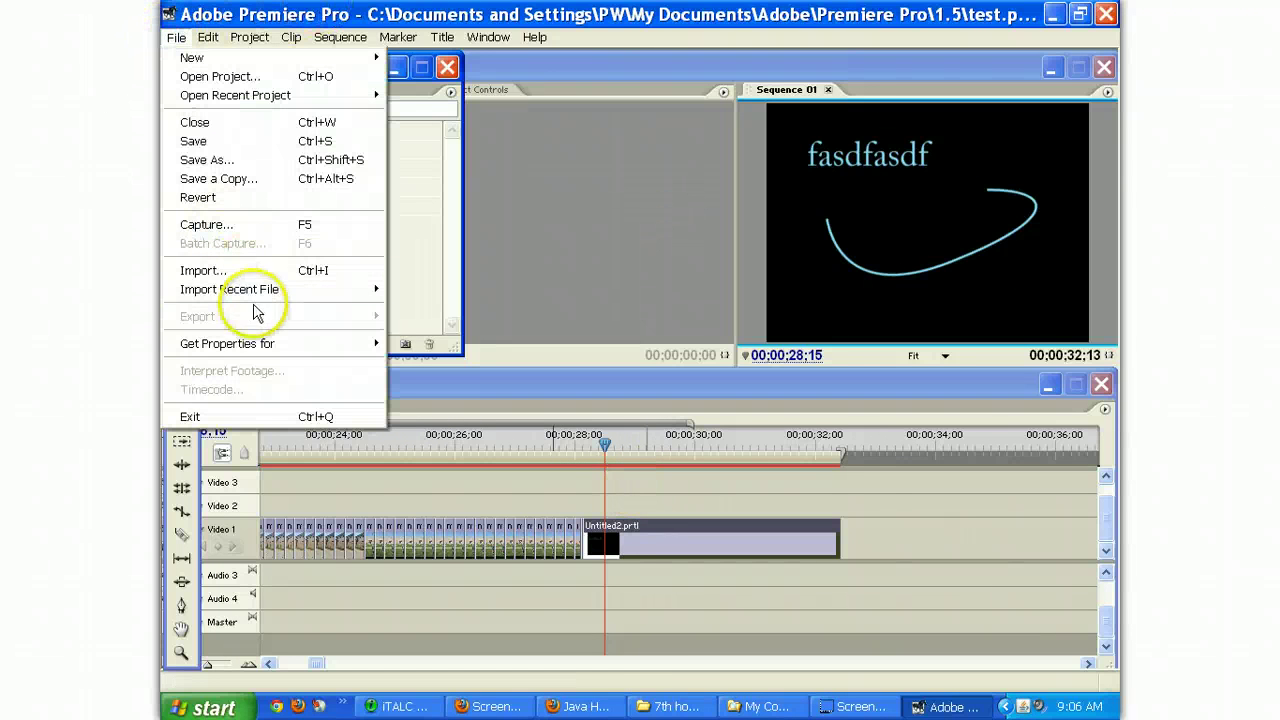
left_click(920, 531)
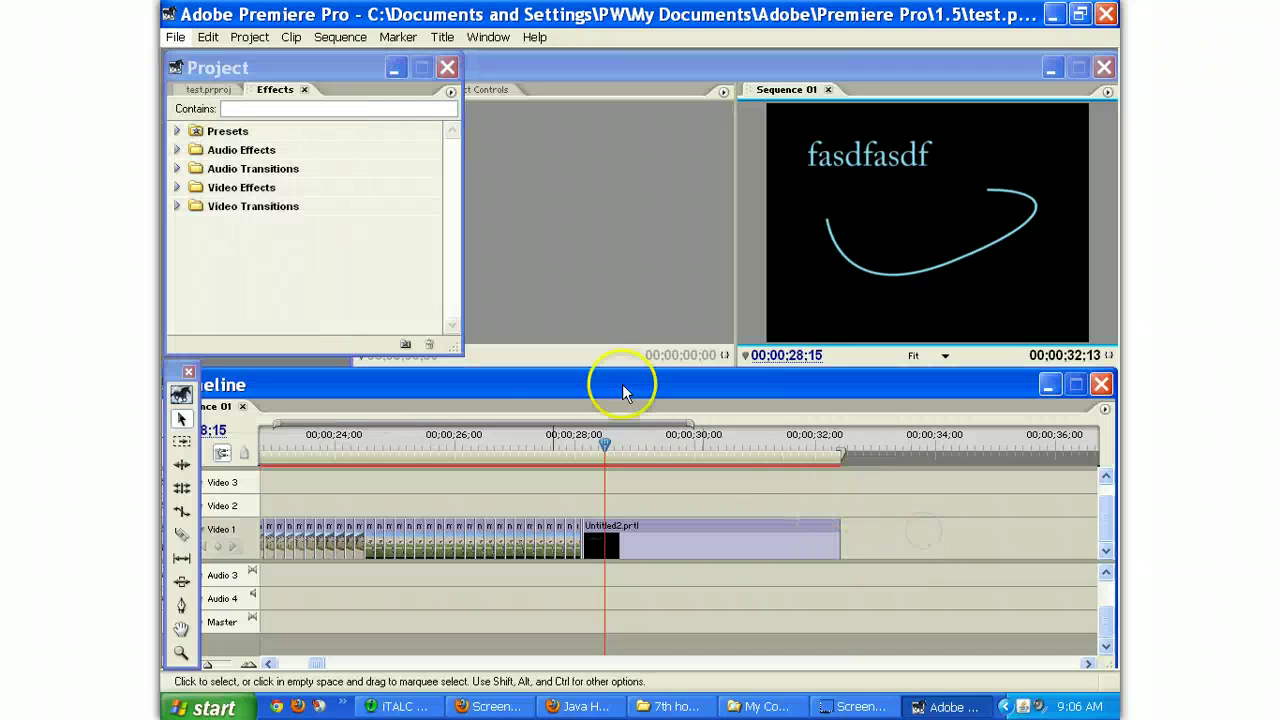
left_click(172, 38)
mouse_move(200, 316)
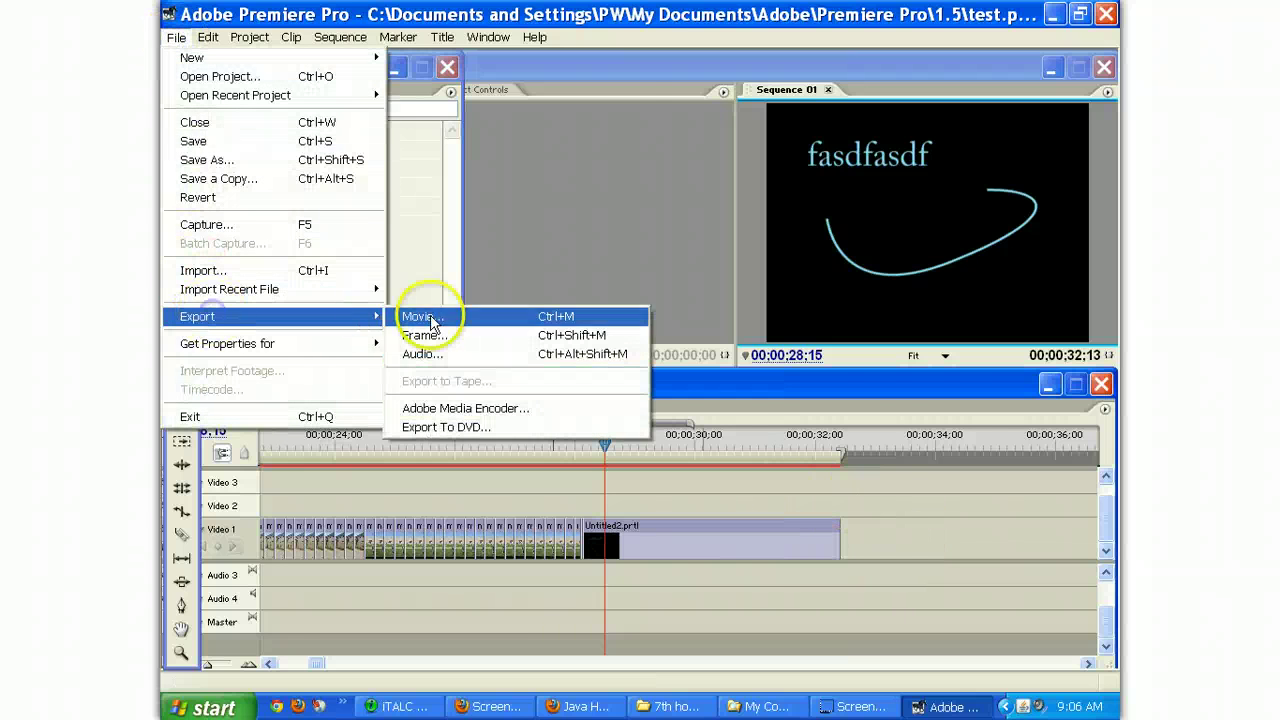
left_click(430, 316)
left_click(664, 564)
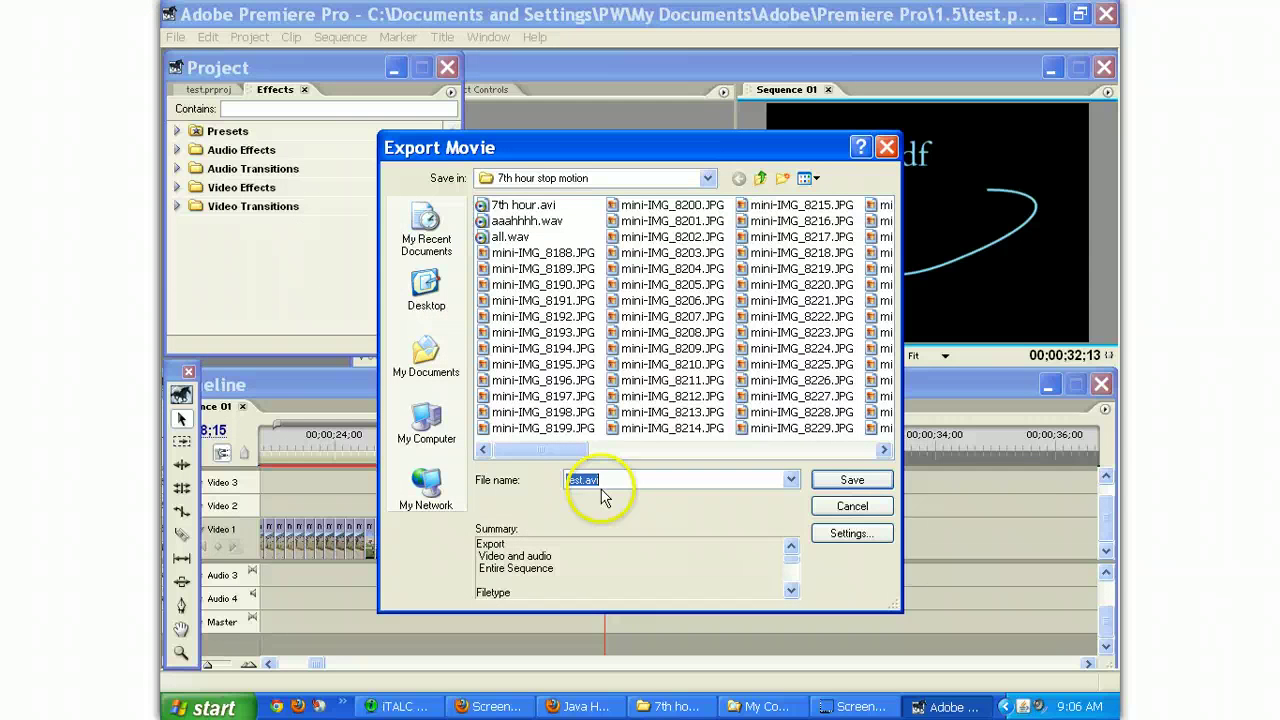
left_click(829, 535)
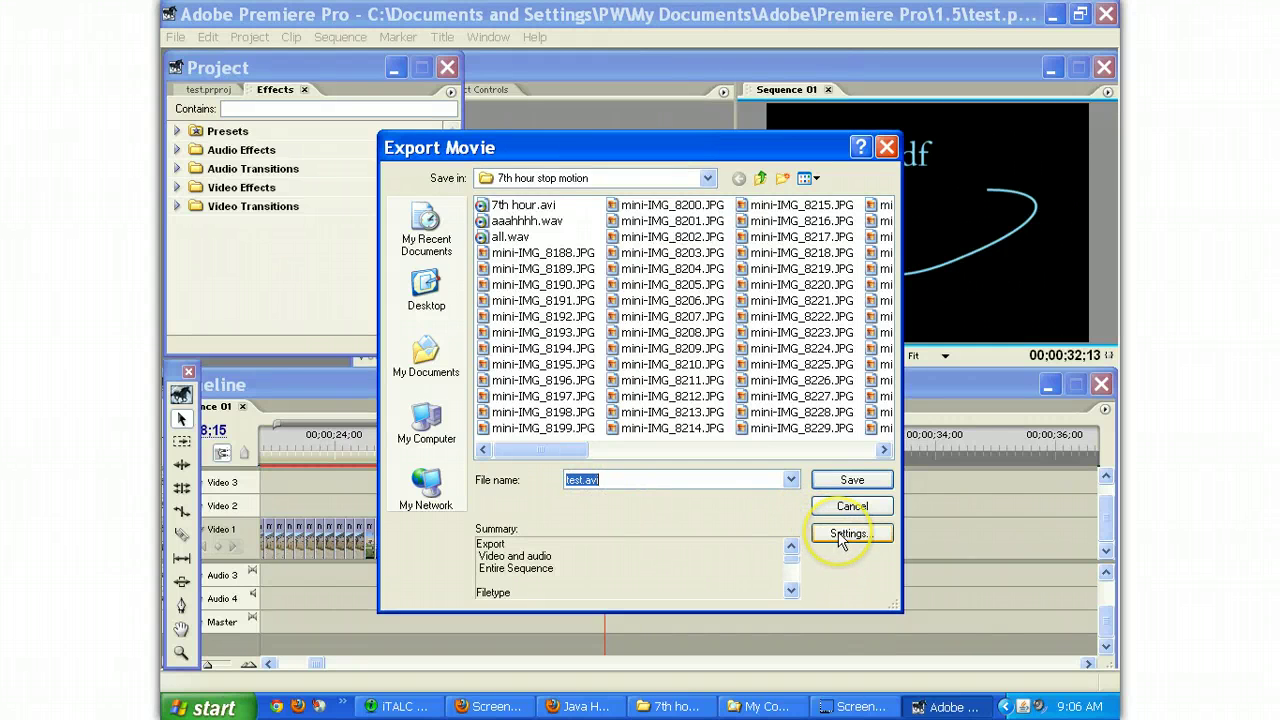
left_click(840, 537)
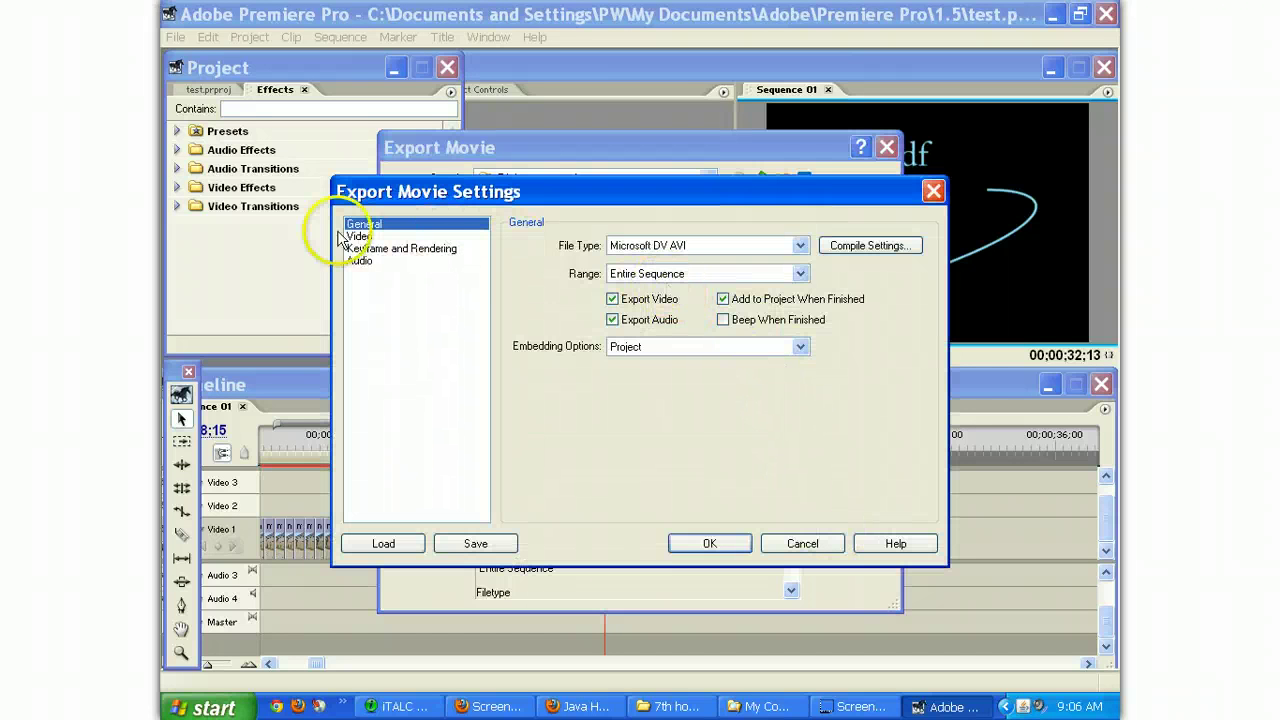
- Keep Microsoft DV AVI with DV (NTSC) at 29.97 fps, then start rendering test.avi
left_click(720, 246)
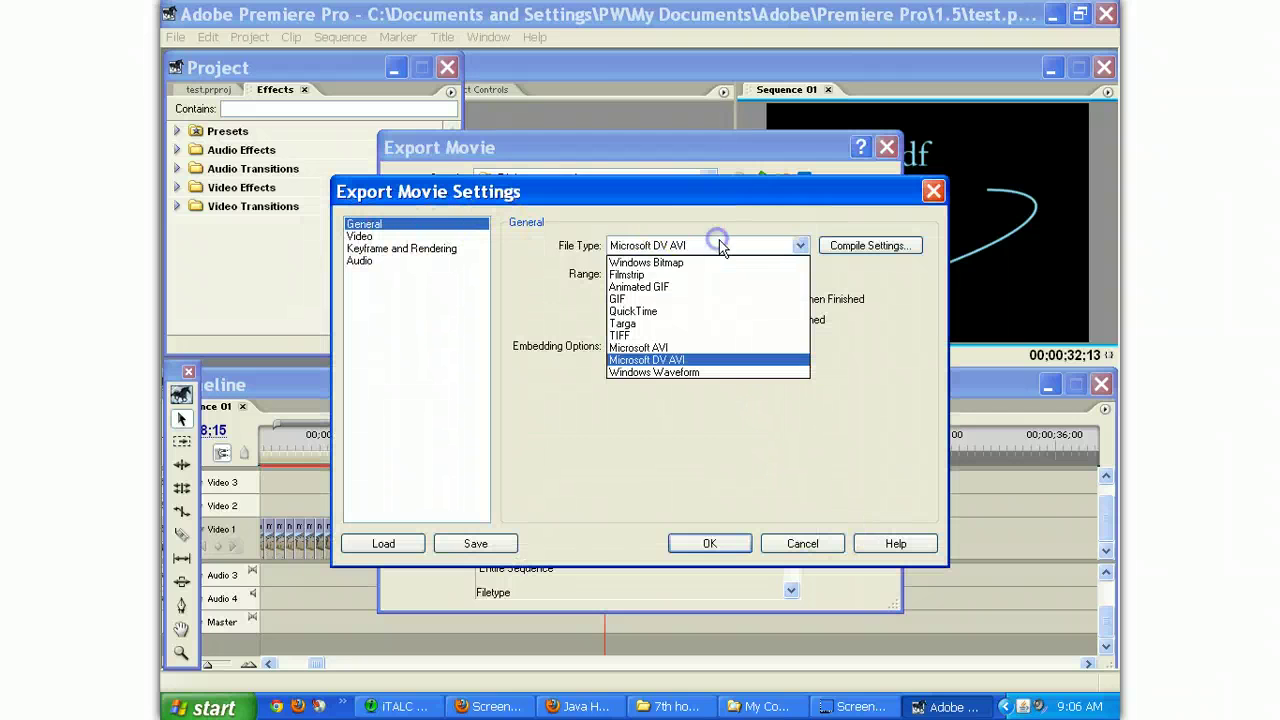
left_click(710, 360)
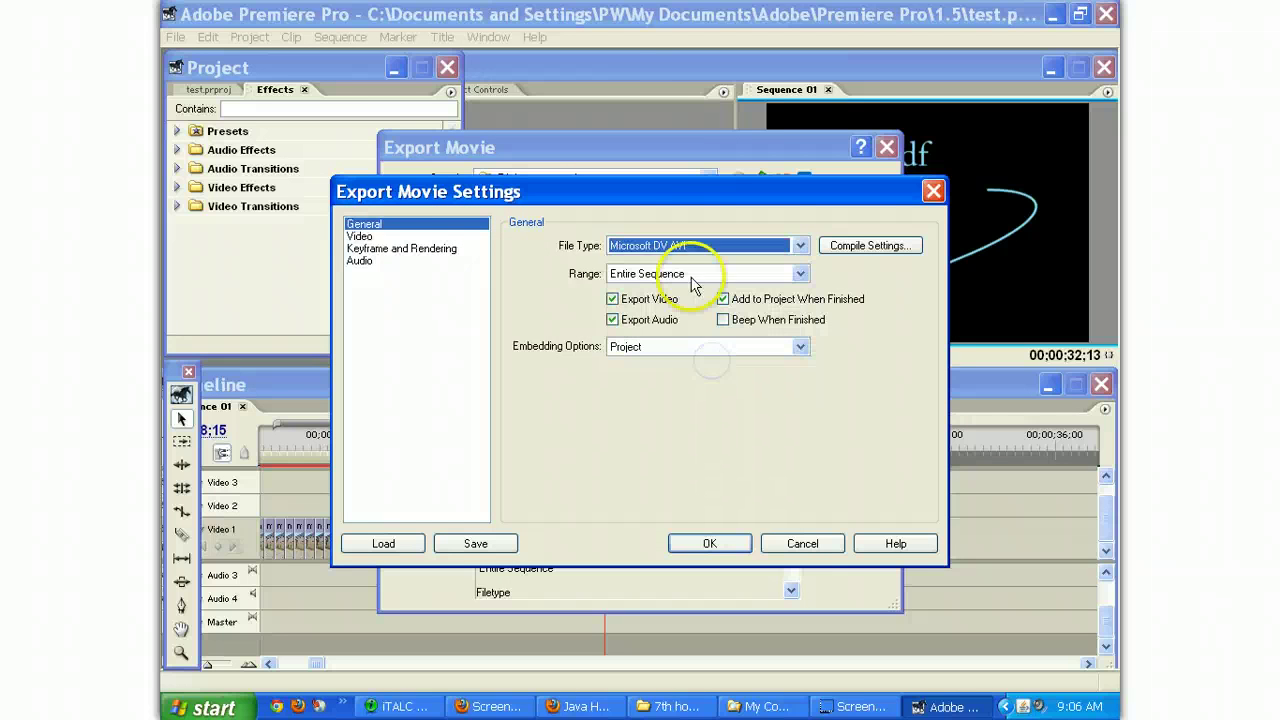
left_click(378, 236)
left_click(737, 248)
left_click(735, 248)
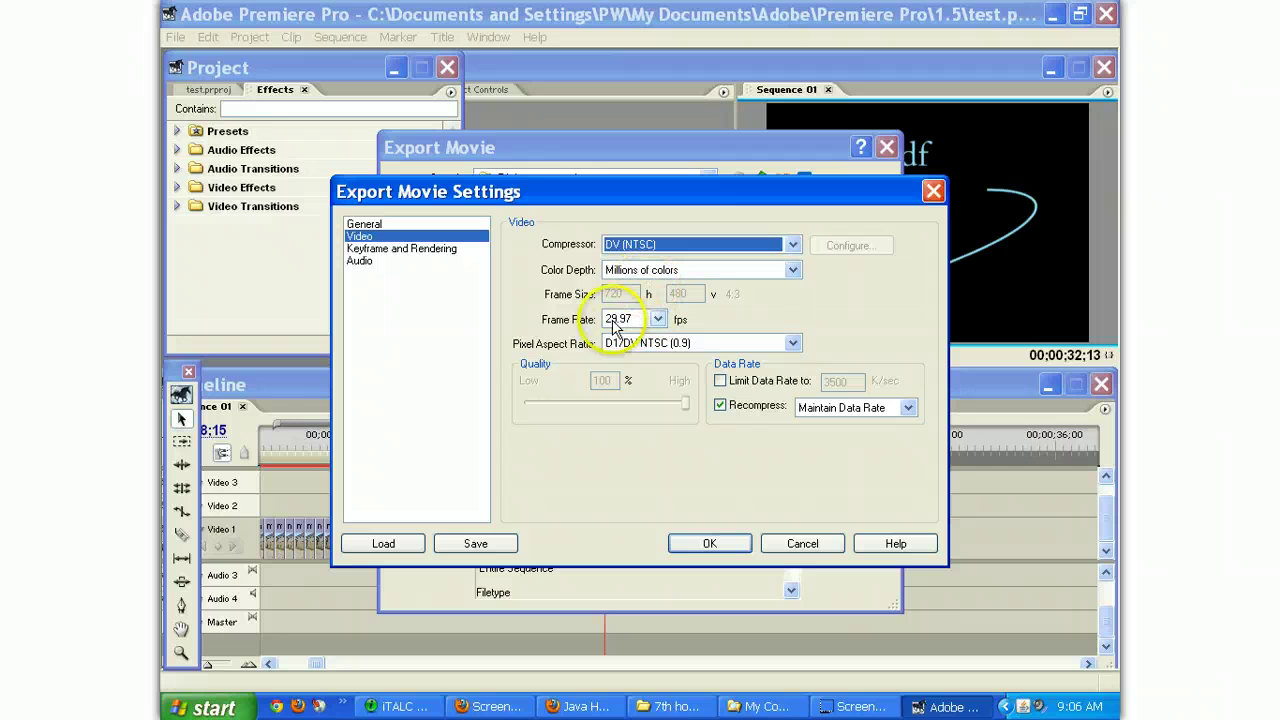
left_click(658, 319)
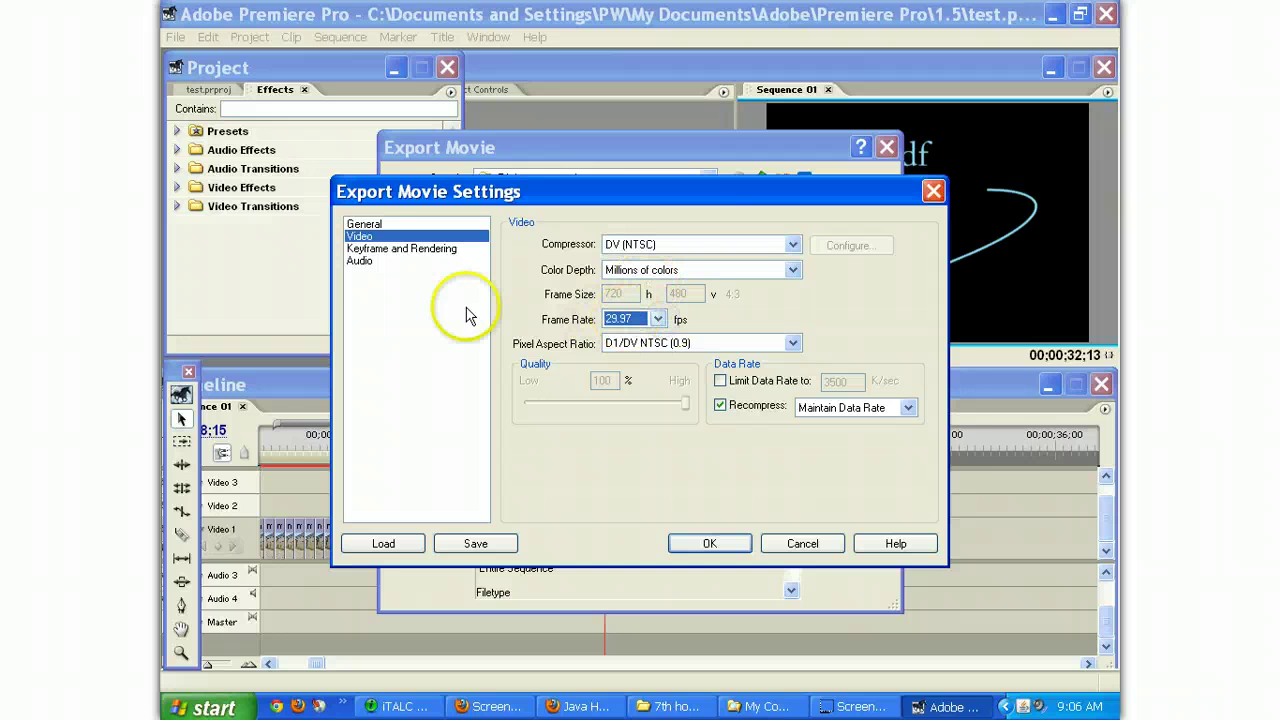
left_click(375, 260)
left_click(709, 541)
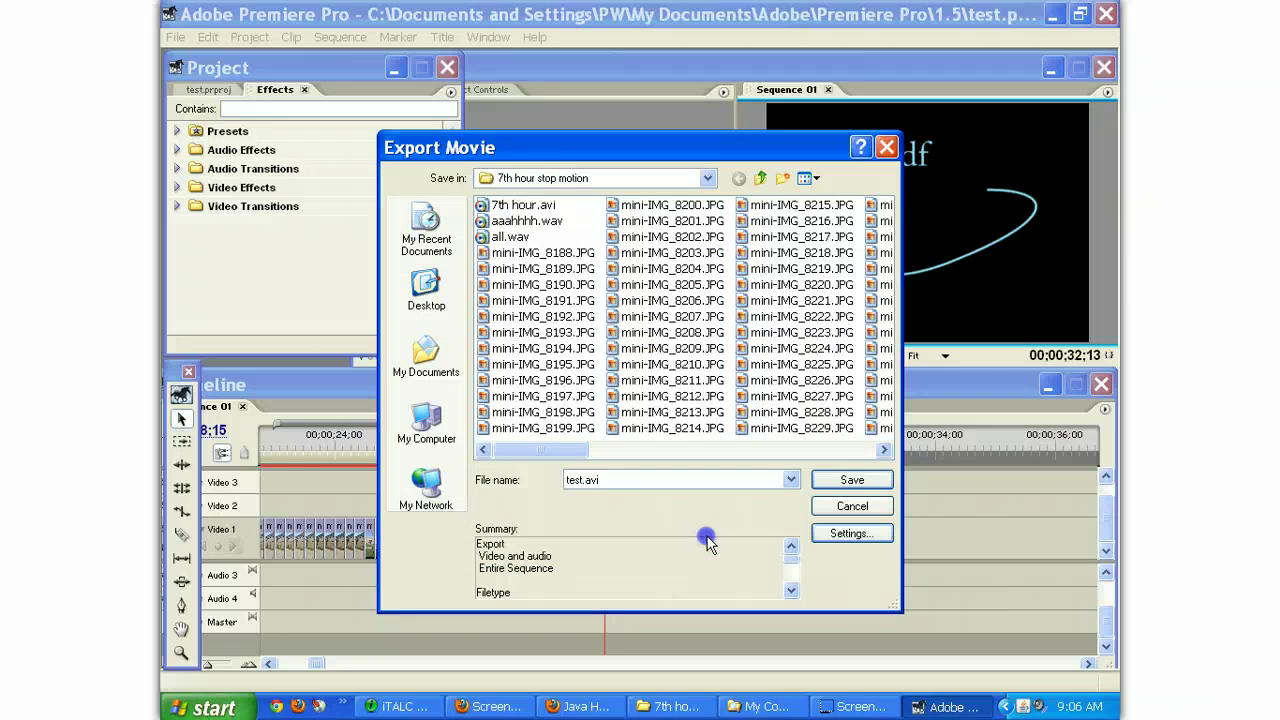
left_click(852, 481)
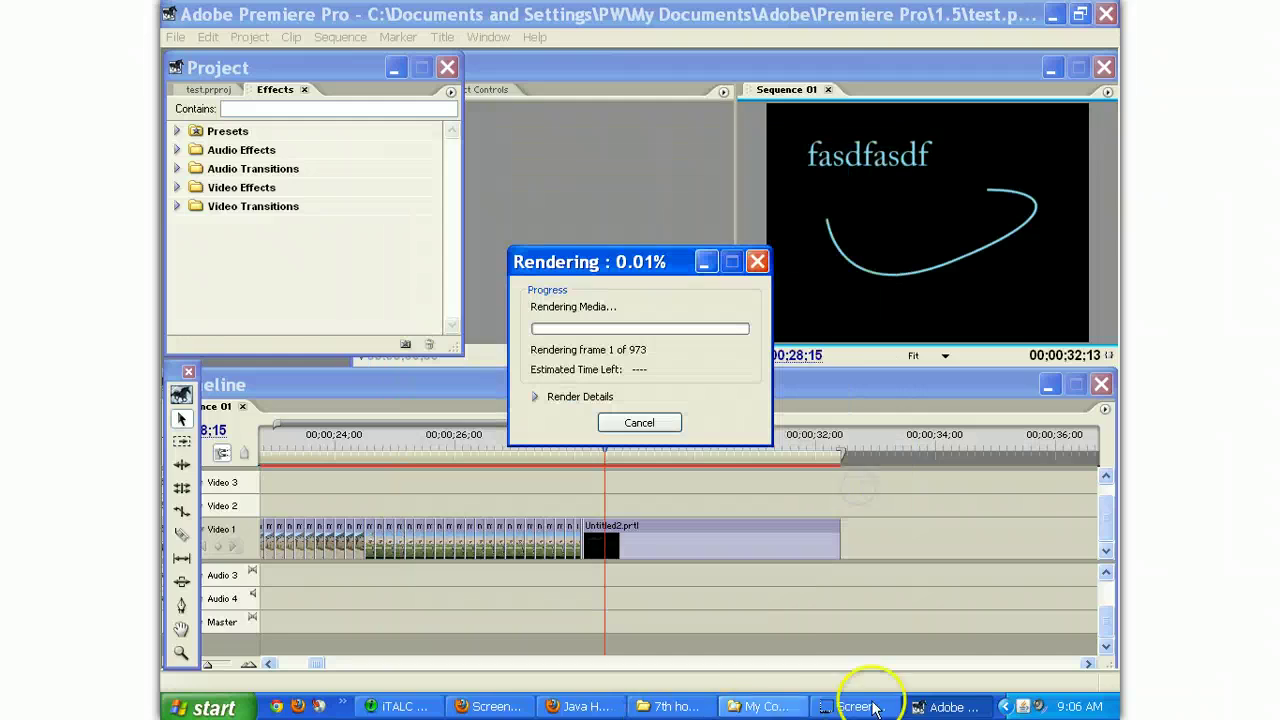